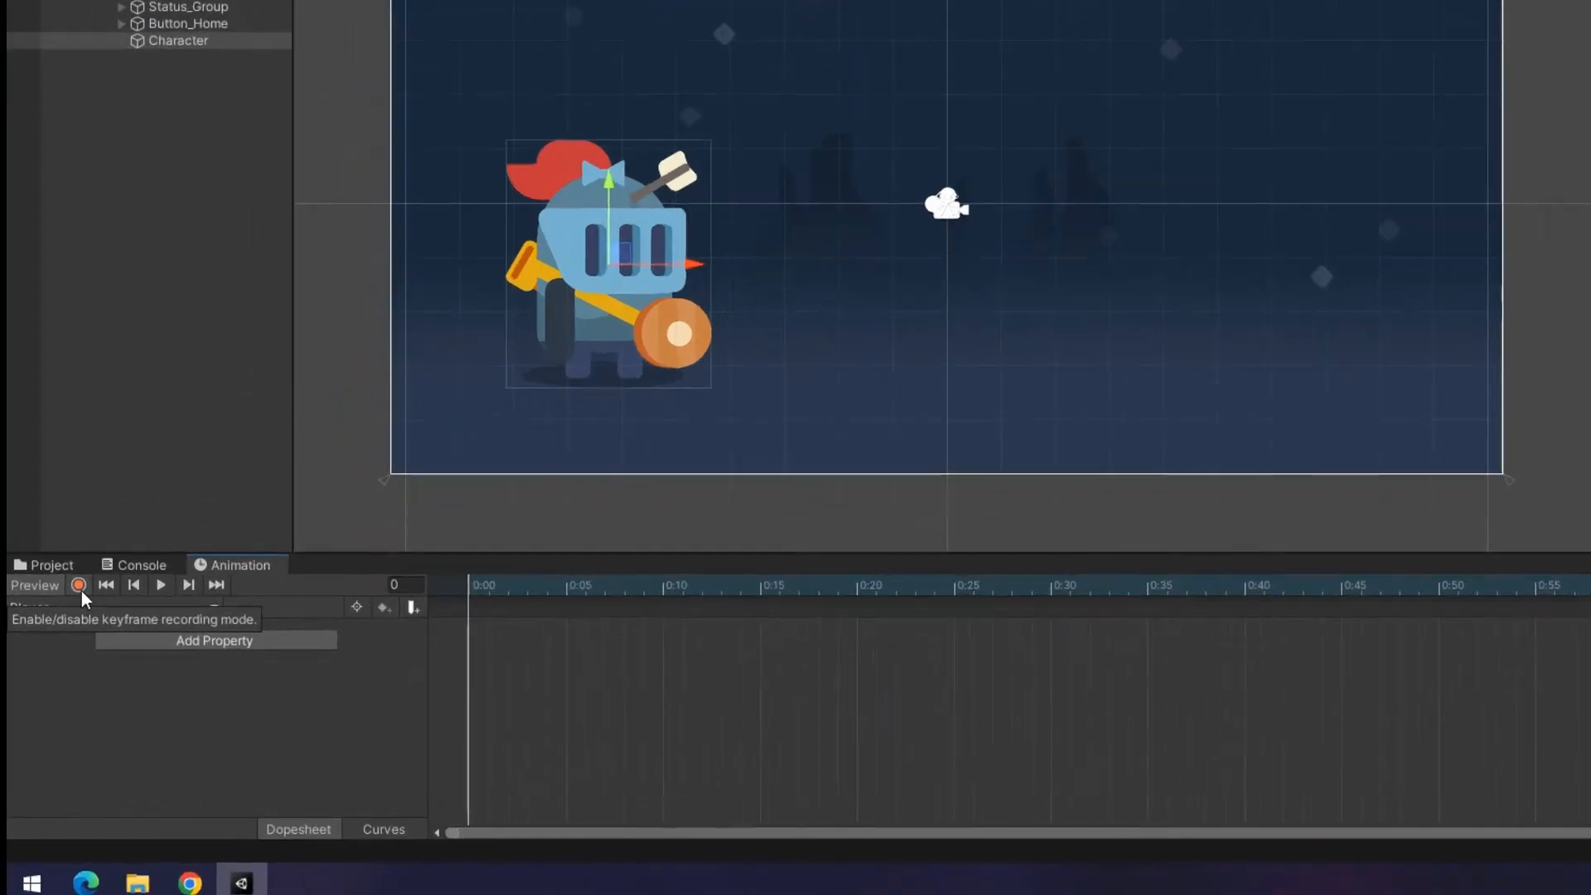
Enable keyframe recording for the Character's Player clip with the playhead at frame 0
left_click(55, 645)
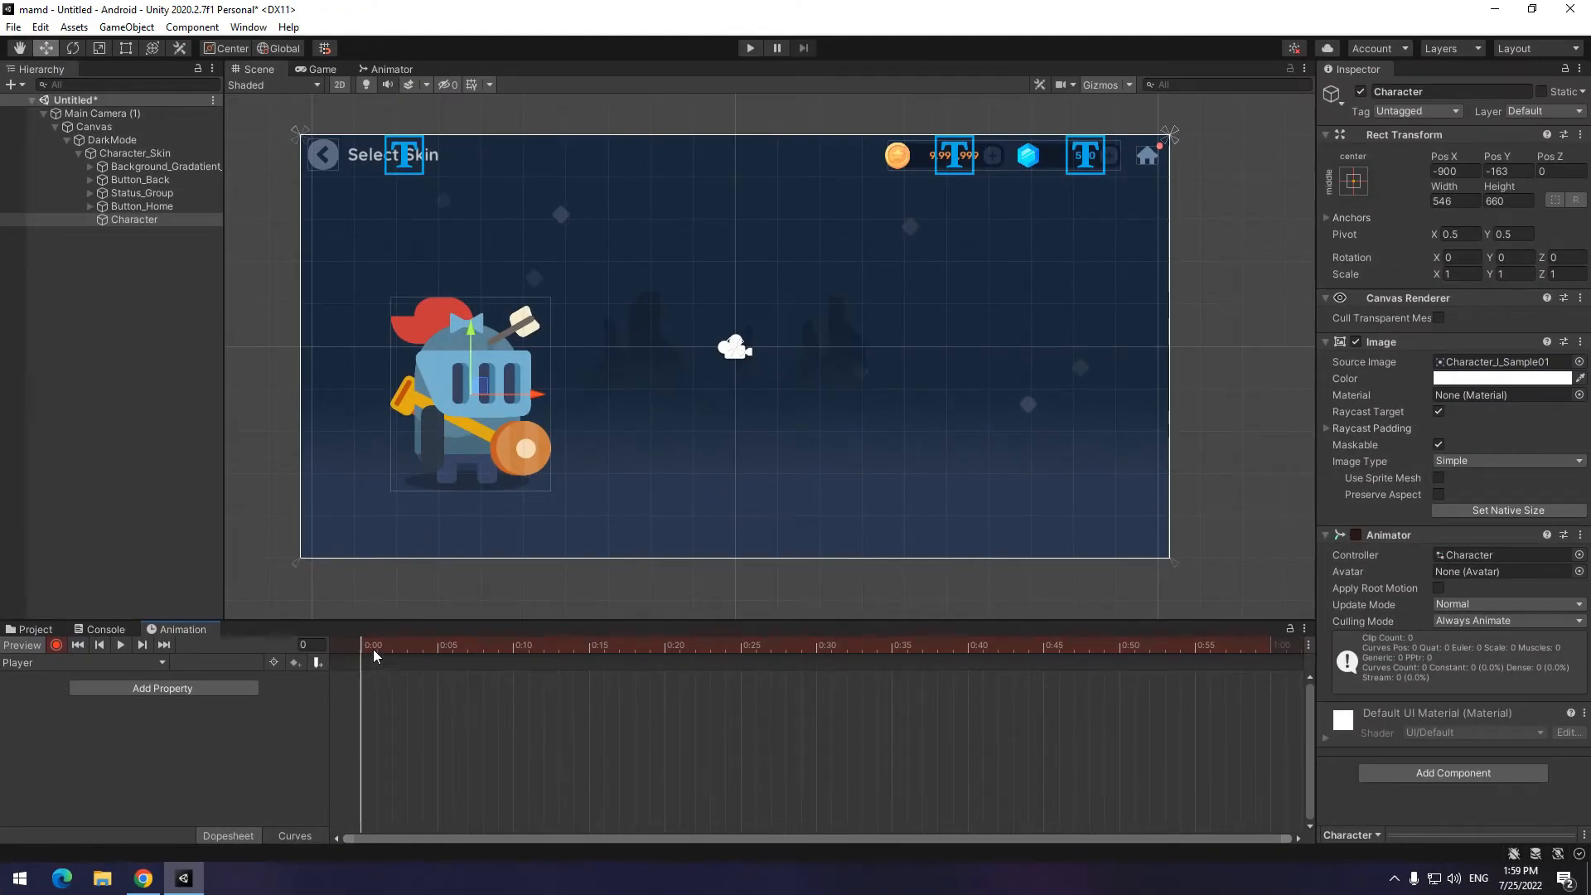
left_click_drag(373, 653, 380, 655)
left_click_drag(486, 394, 466, 409)
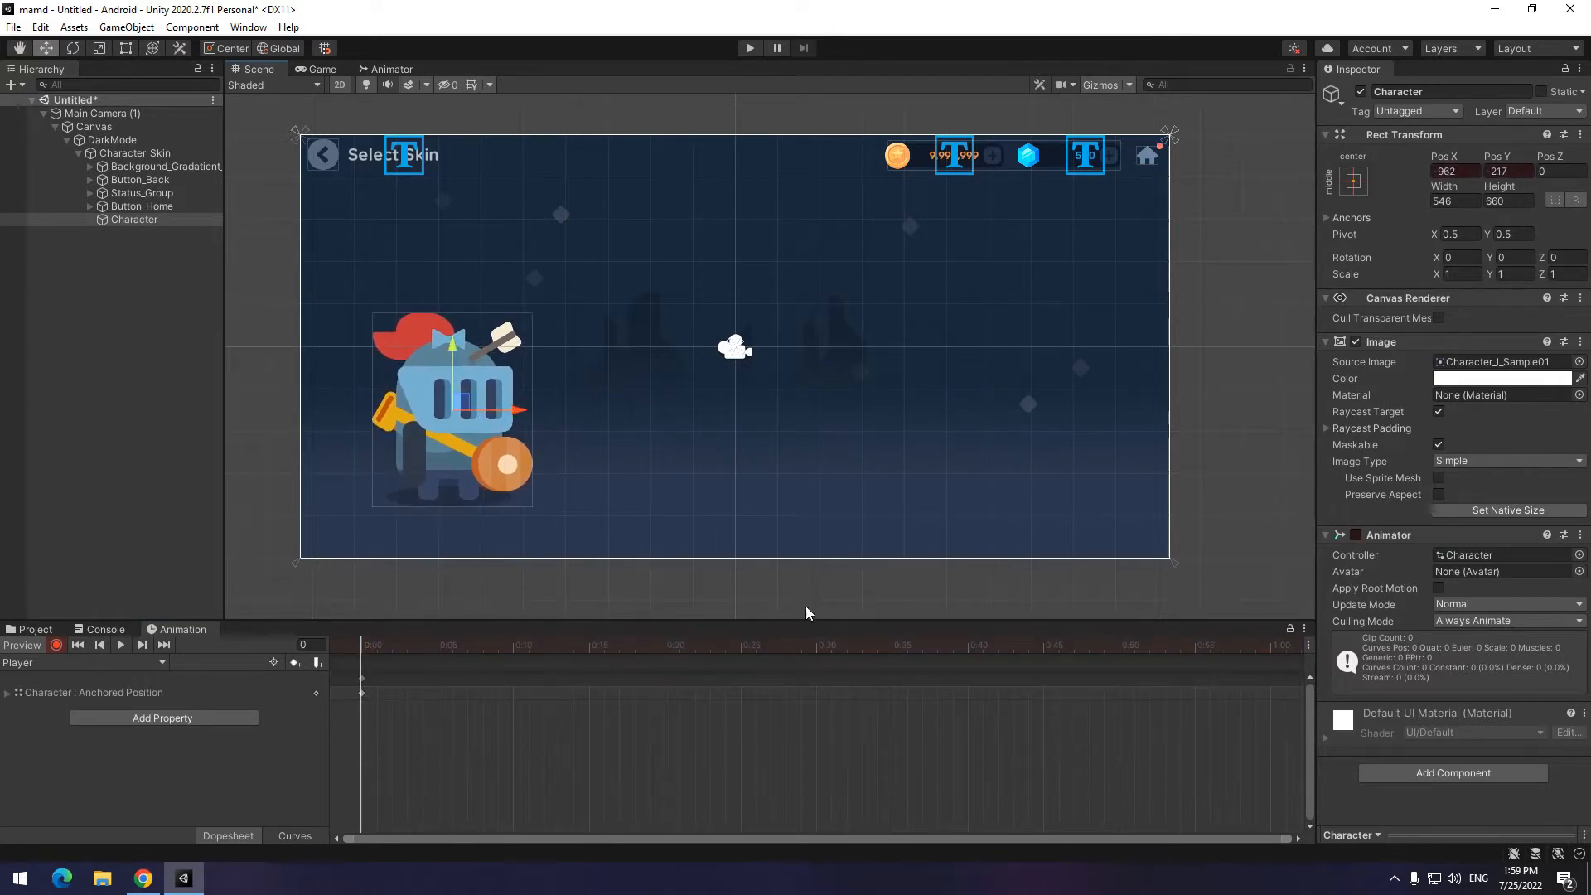
left_click_drag(1144, 644, 943, 666)
left_click_drag(462, 409, 1054, 419)
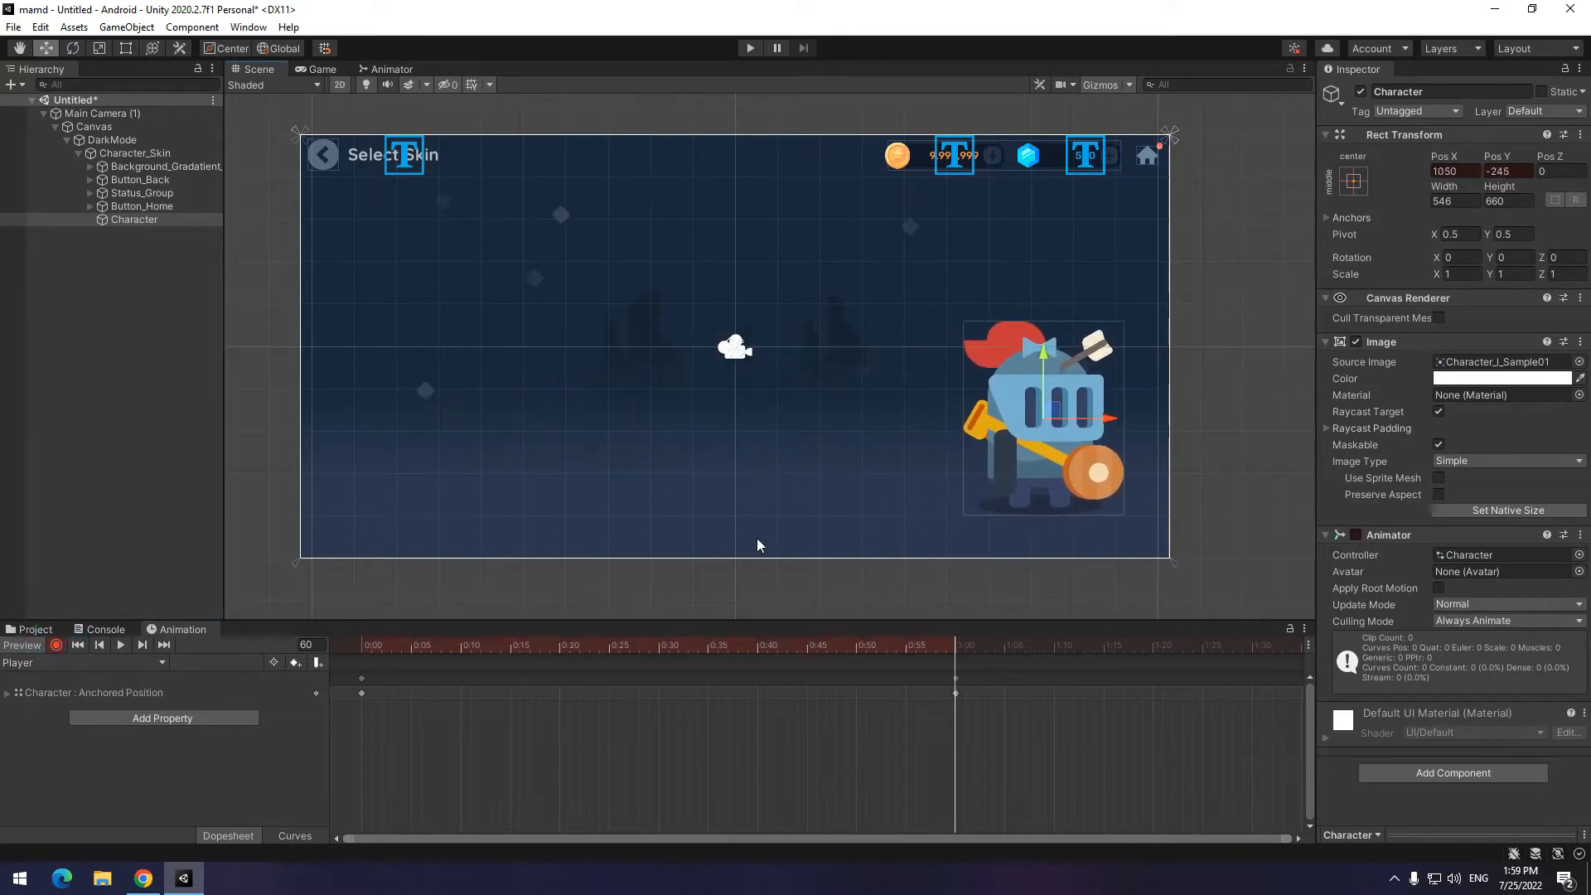
mouse_move(378, 657)
left_mouse_down()
mouse_move(991, 661)
mouse_move(368, 646)
left_mouse_up()
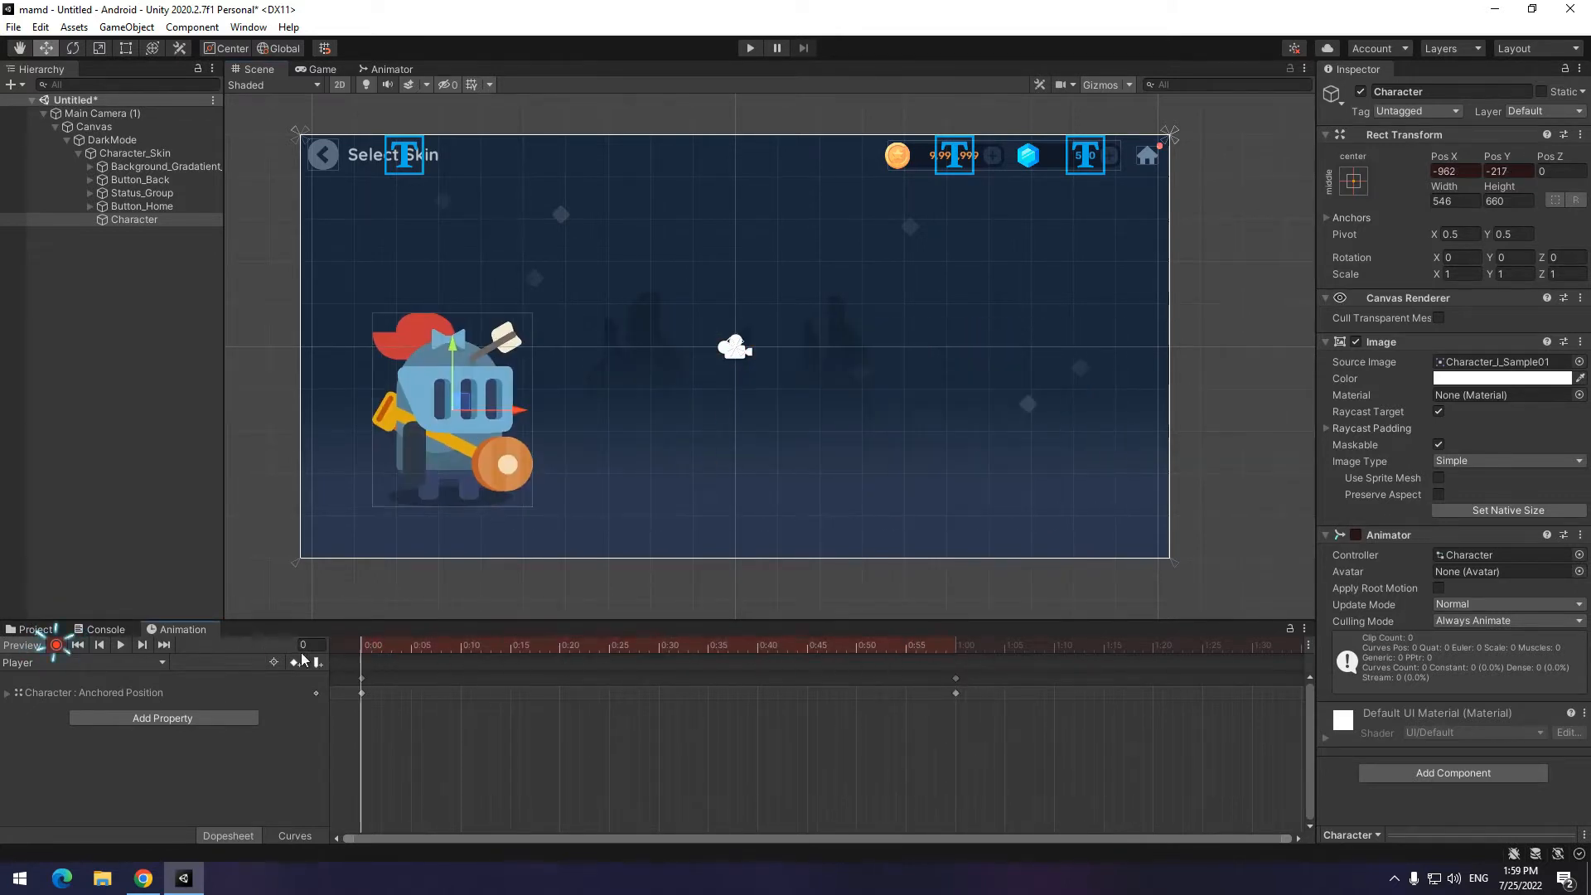
key("ctrl+z")
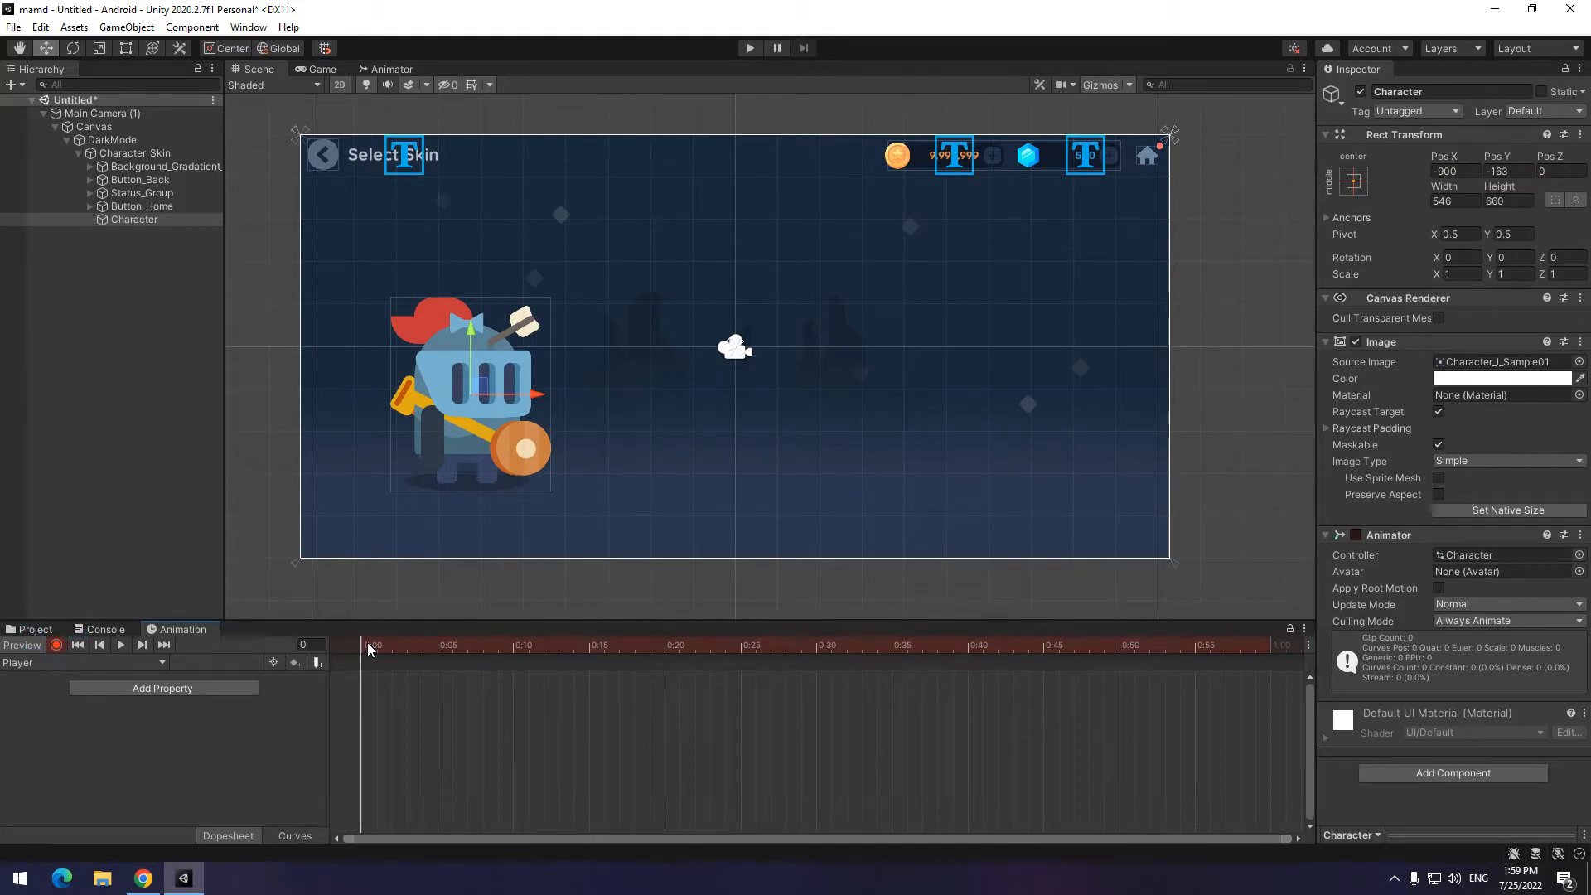
Record the Character's position at about X -962, Y -217 on frame 0 and about X 1050, Y -245 on frame 60
left_click_drag(479, 391, 464, 406)
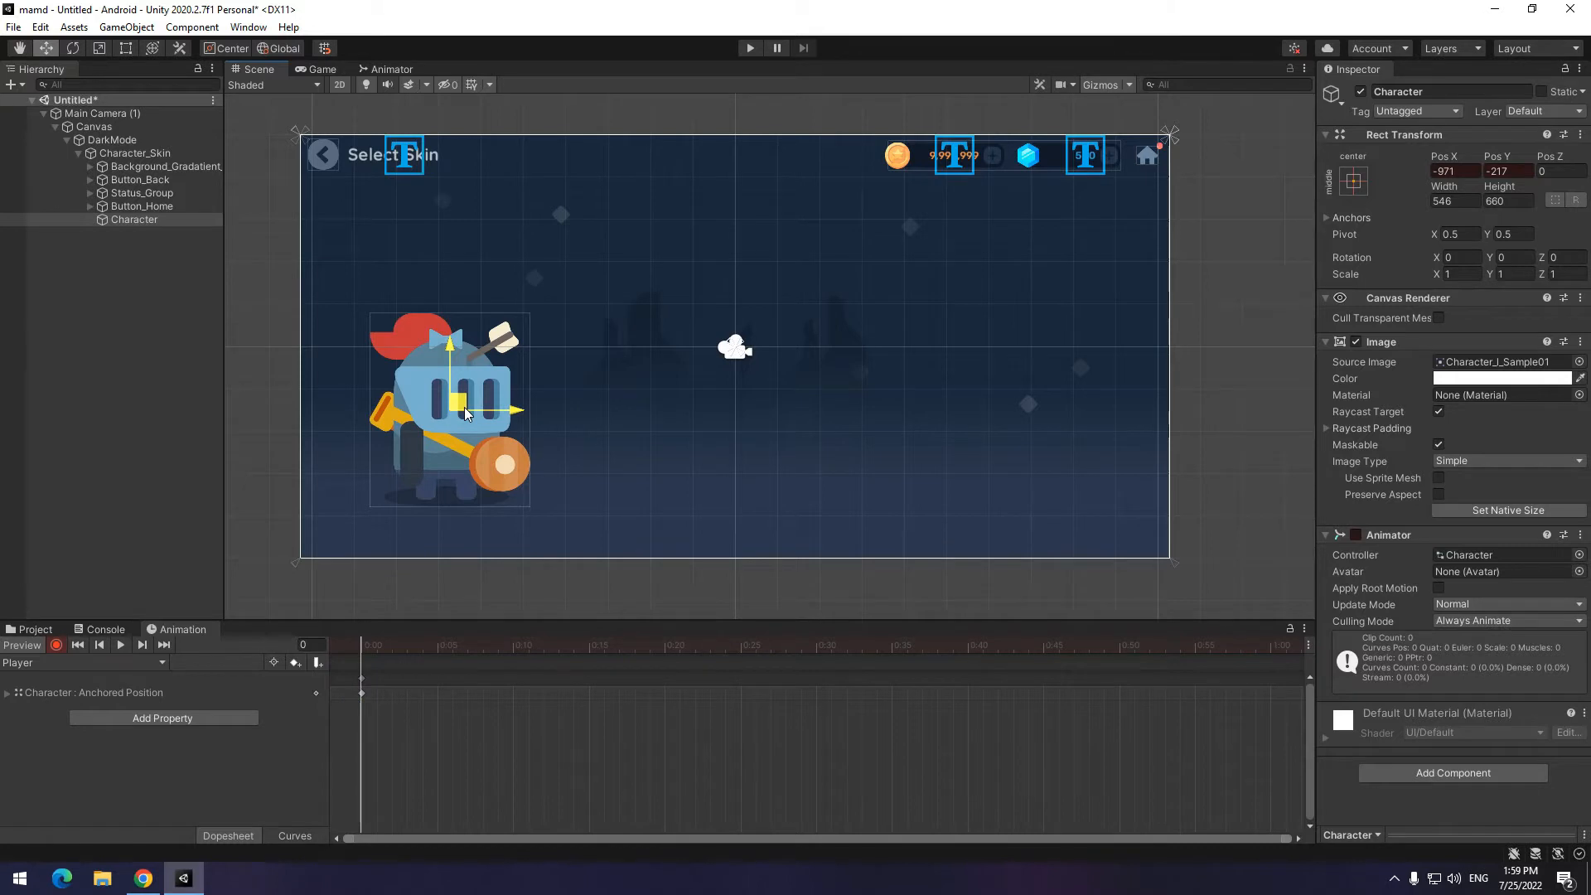
left_click_drag(464, 406, 466, 406)
left_click_drag(1145, 641, 1025, 693)
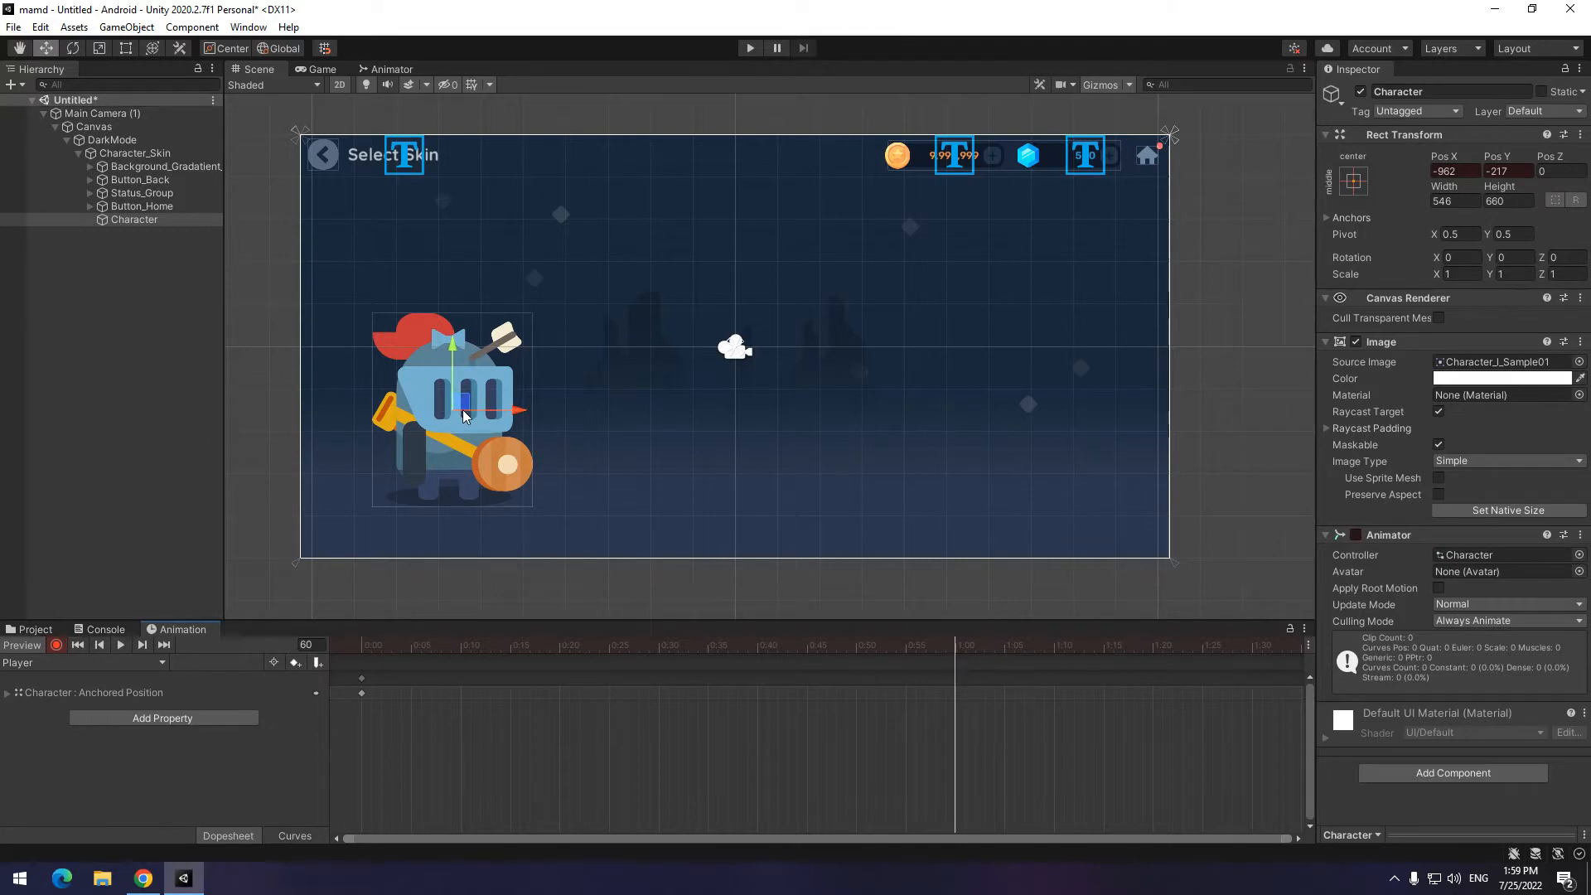
left_click_drag(463, 410, 1053, 424)
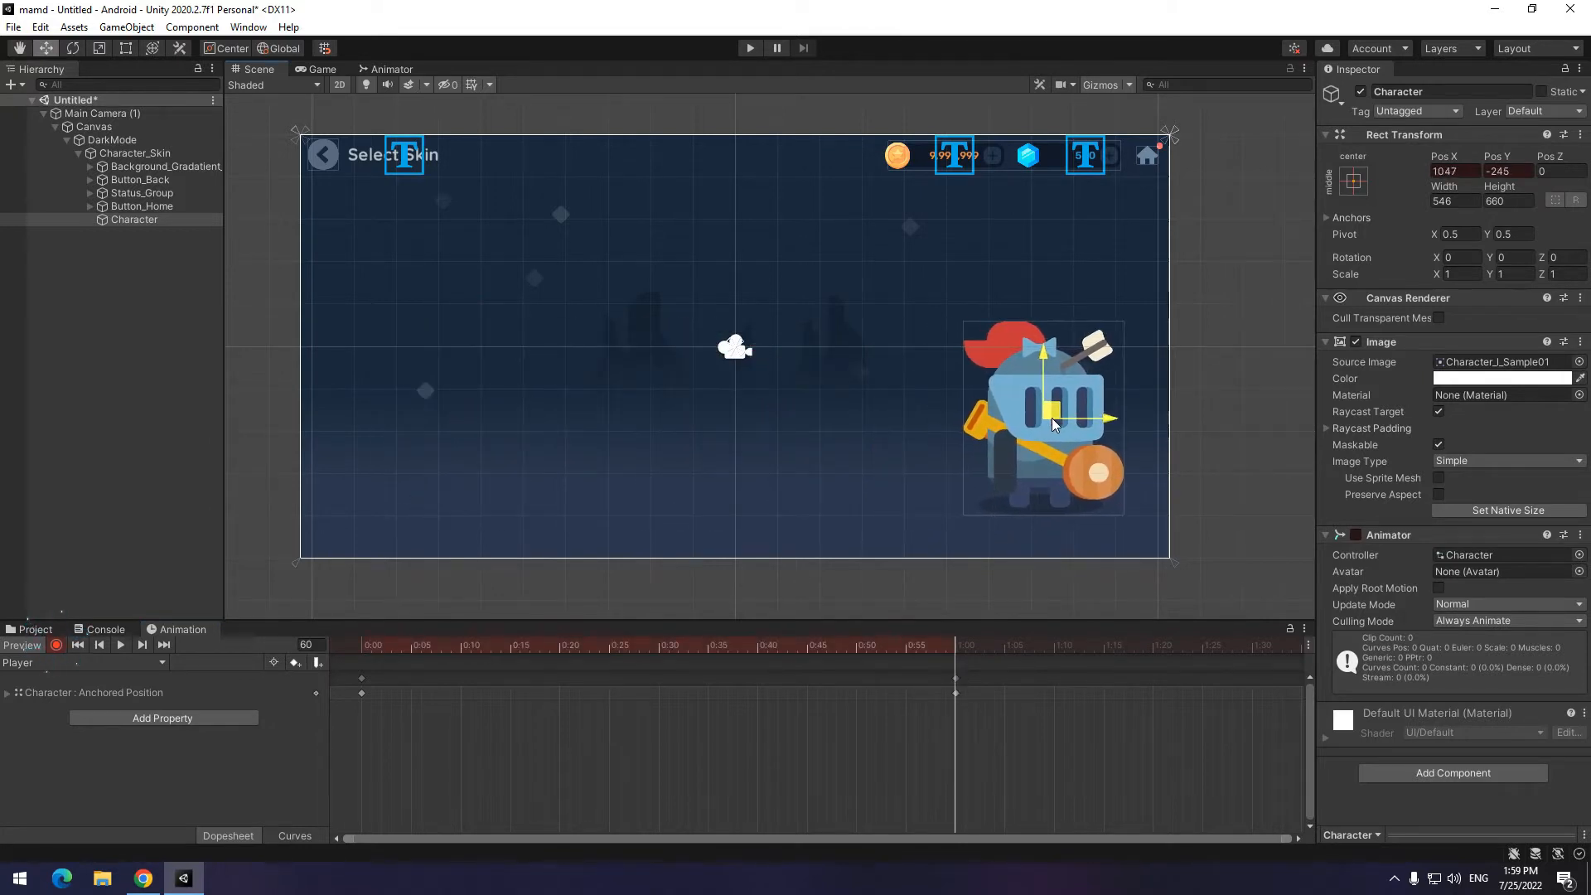
Scrub and play the Player clip to review the Character's horizontal movement
left_click_drag(374, 653, 920, 737)
left_click(78, 645)
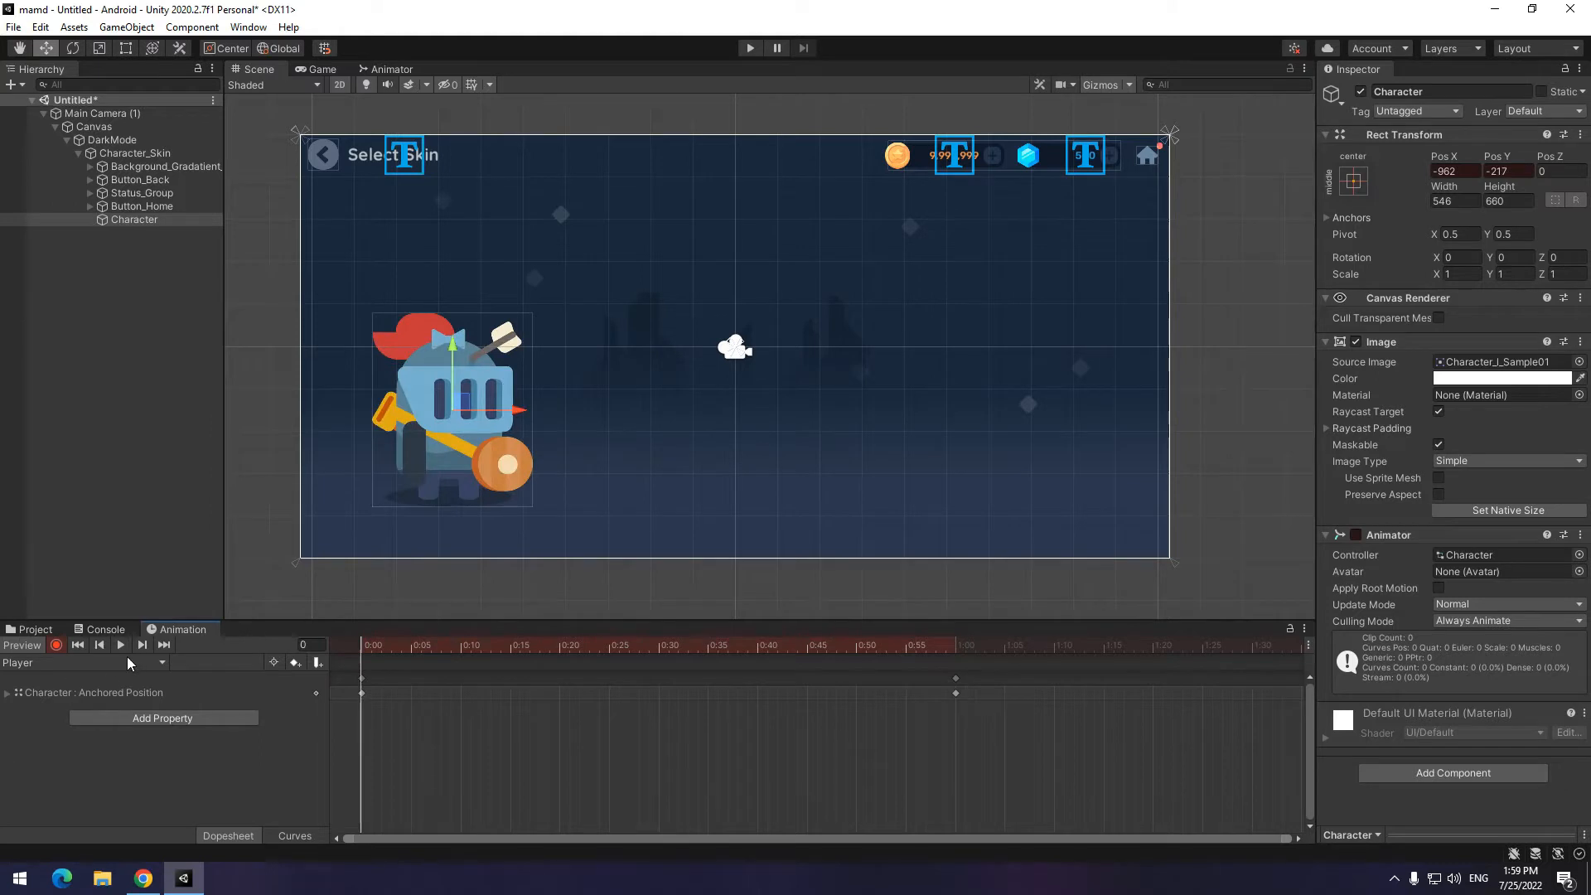
left_click(120, 645)
left_click(56, 644)
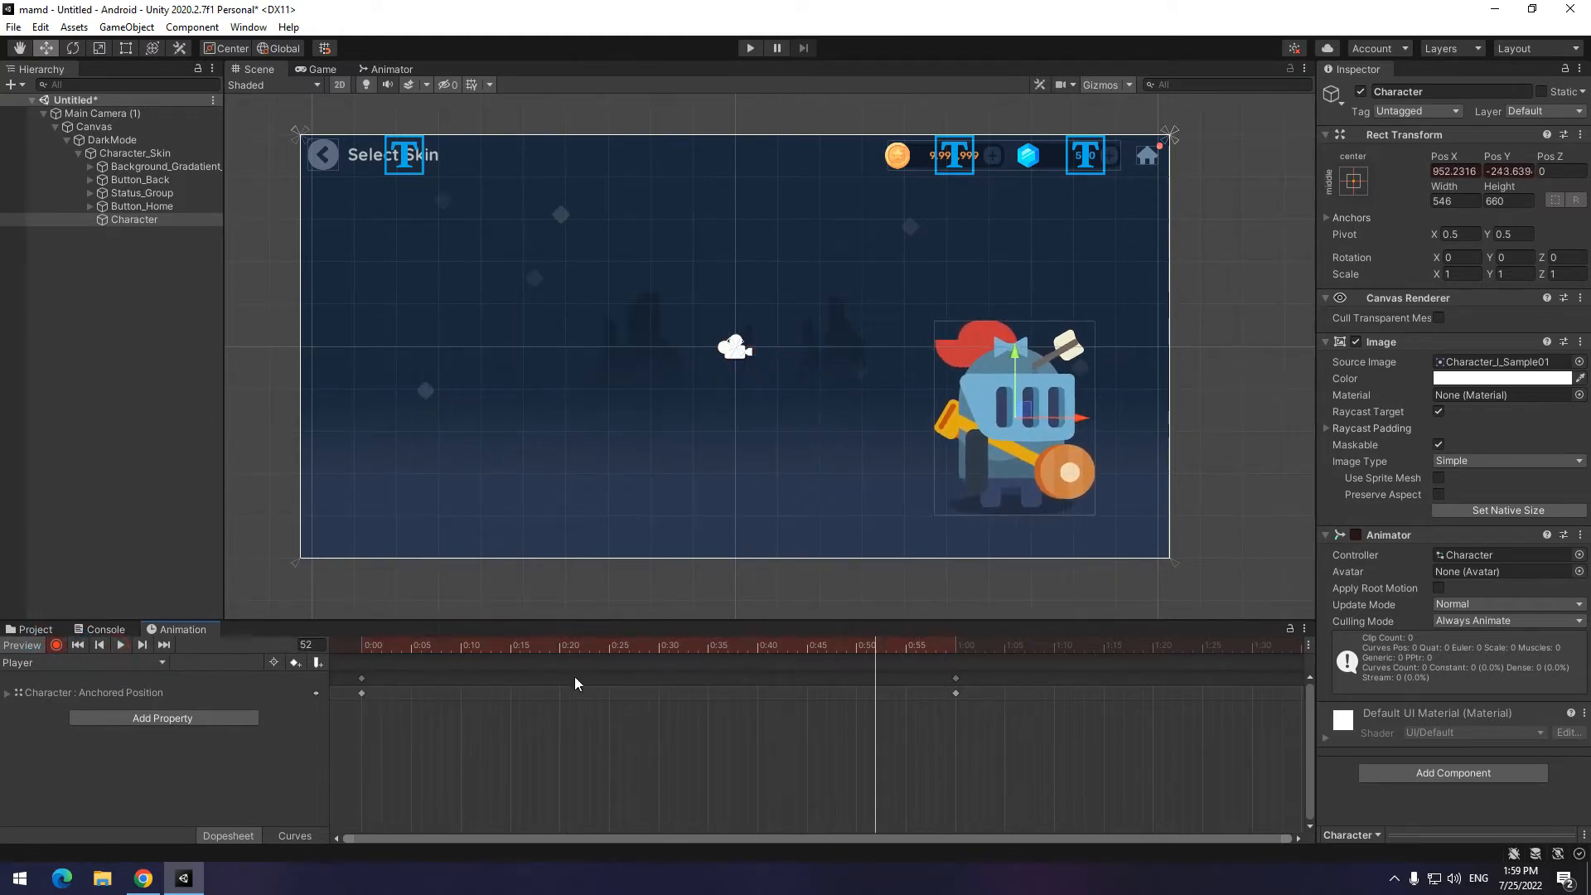
left_click_drag(556, 647, 312, 648)
left_click(57, 644)
left_click_drag(530, 647, 663, 681)
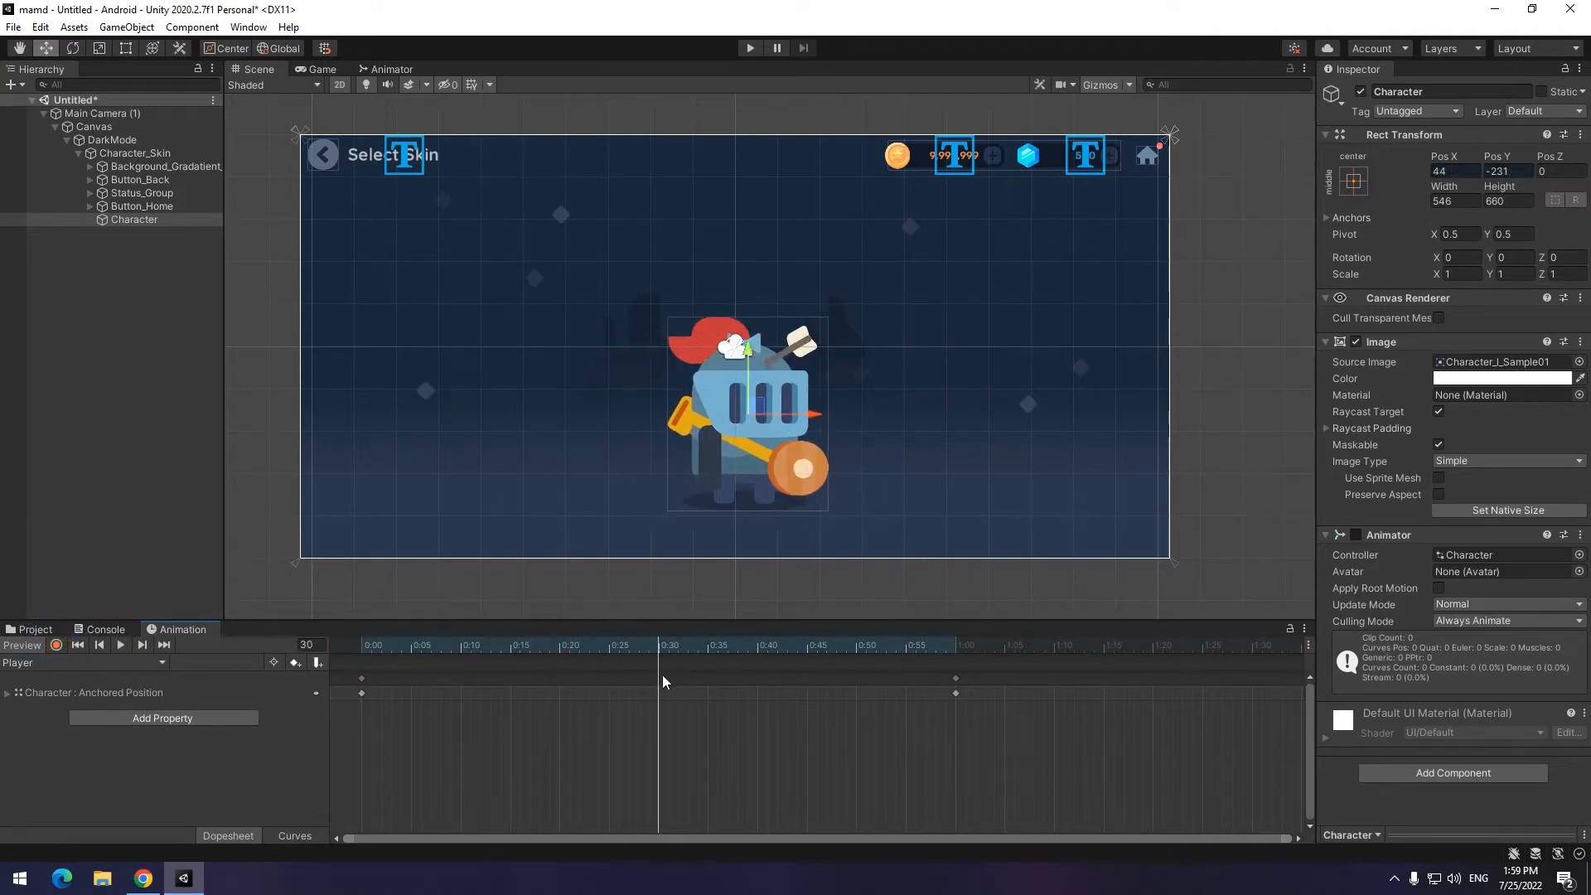
left_click_drag(748, 361, 731, 241)
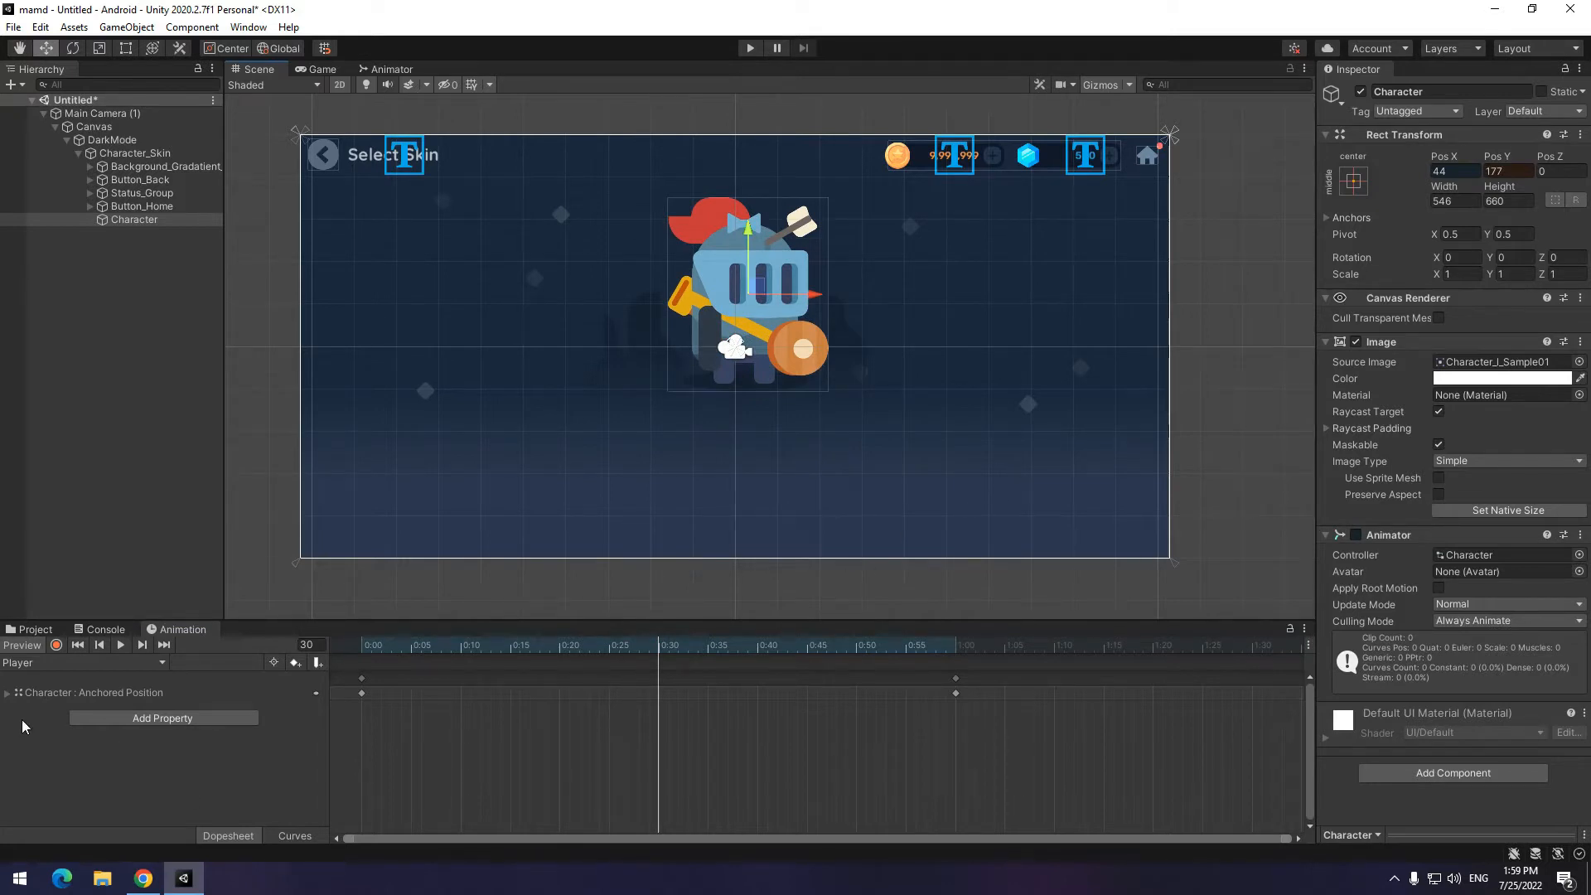
Turn keyframe recording back on and key the Character raised near the upper middle of the canvas at frame 30
left_click(57, 645)
left_click_drag(410, 650, 663, 693)
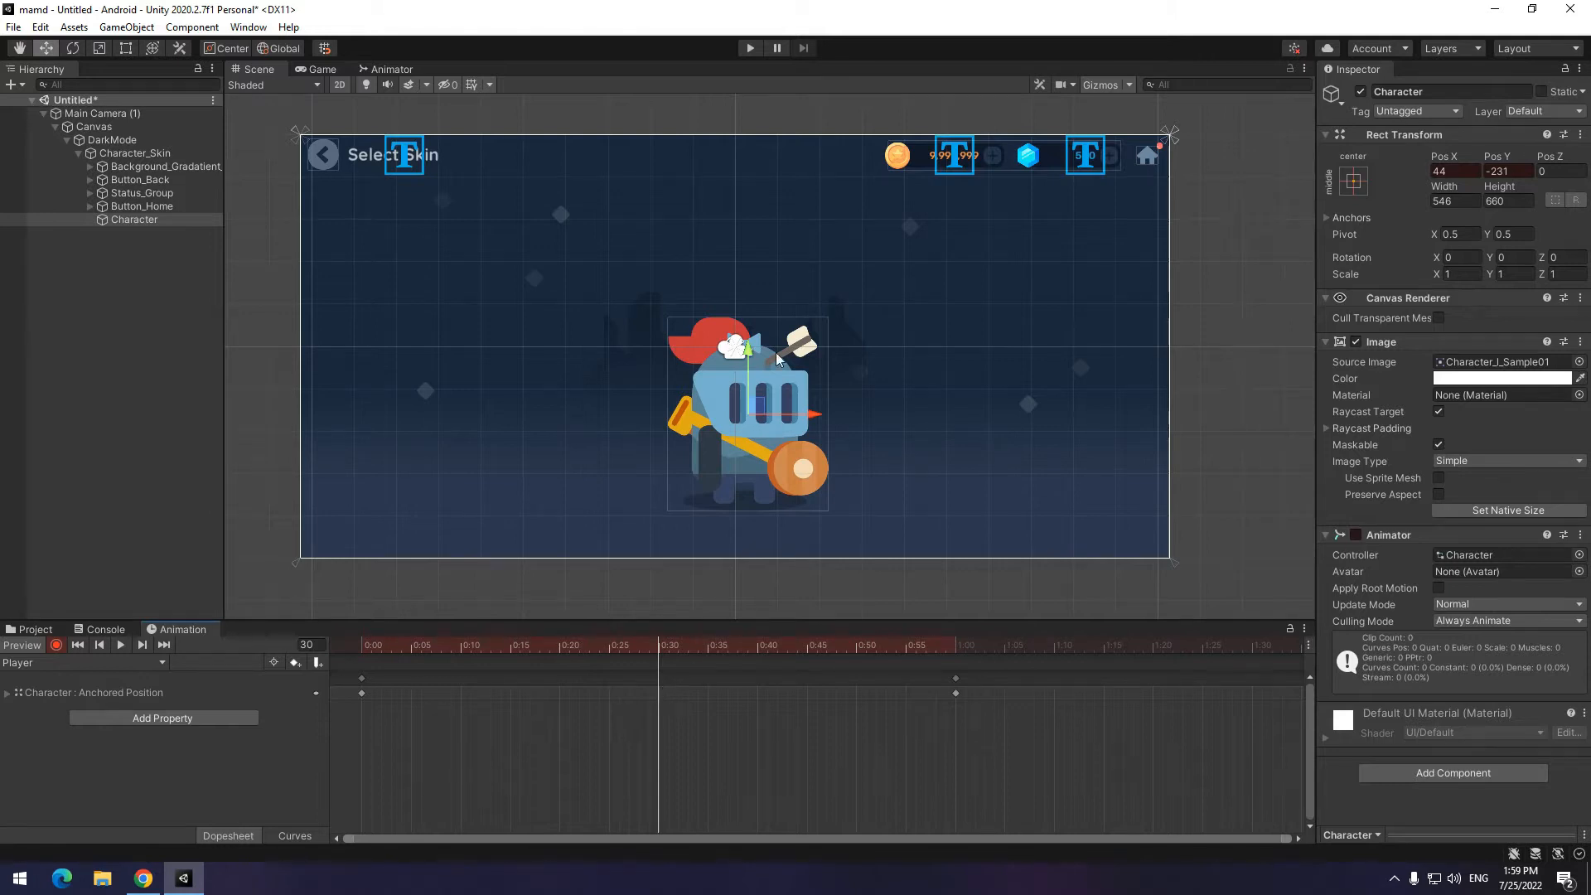
left_click_drag(746, 360, 727, 210)
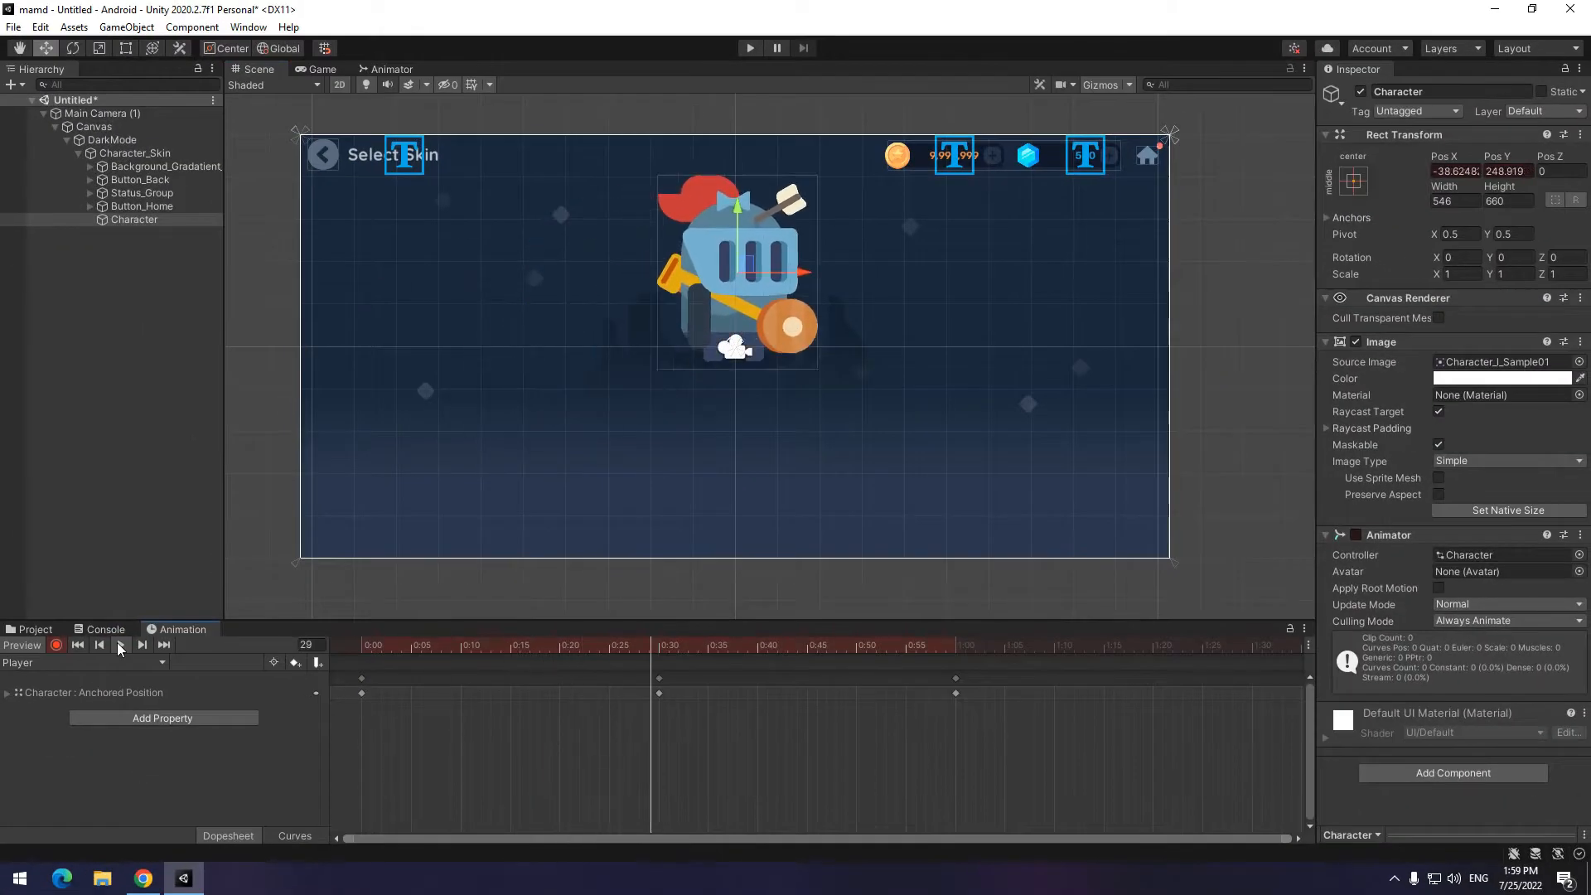
Play the Player clip to check the jump, leave preview mode and deselect the Character
left_click(120, 644)
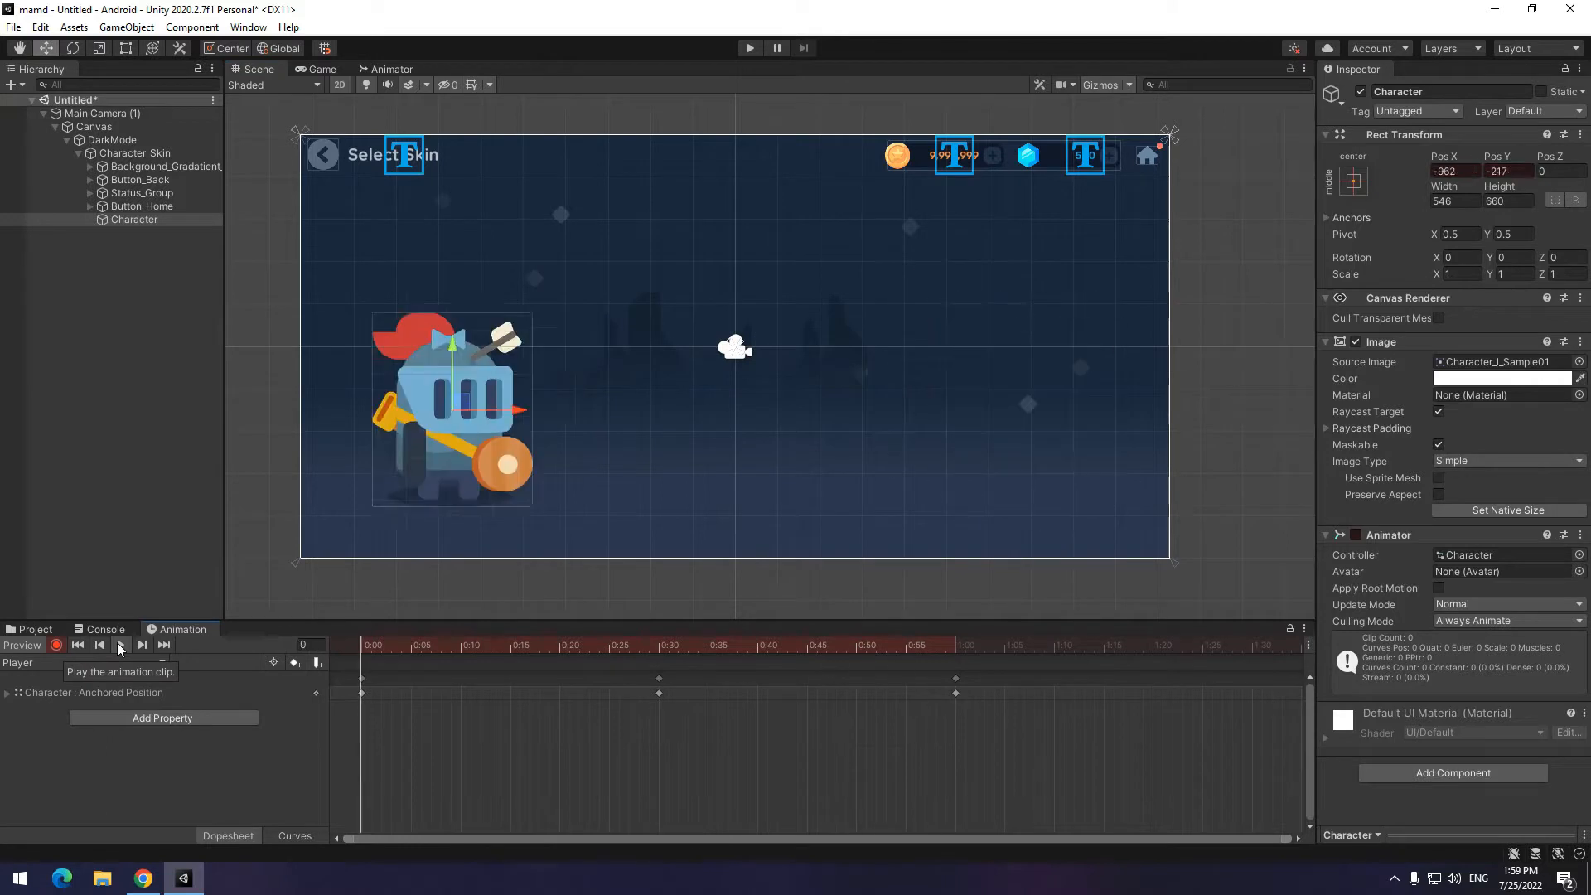
left_click(20, 647)
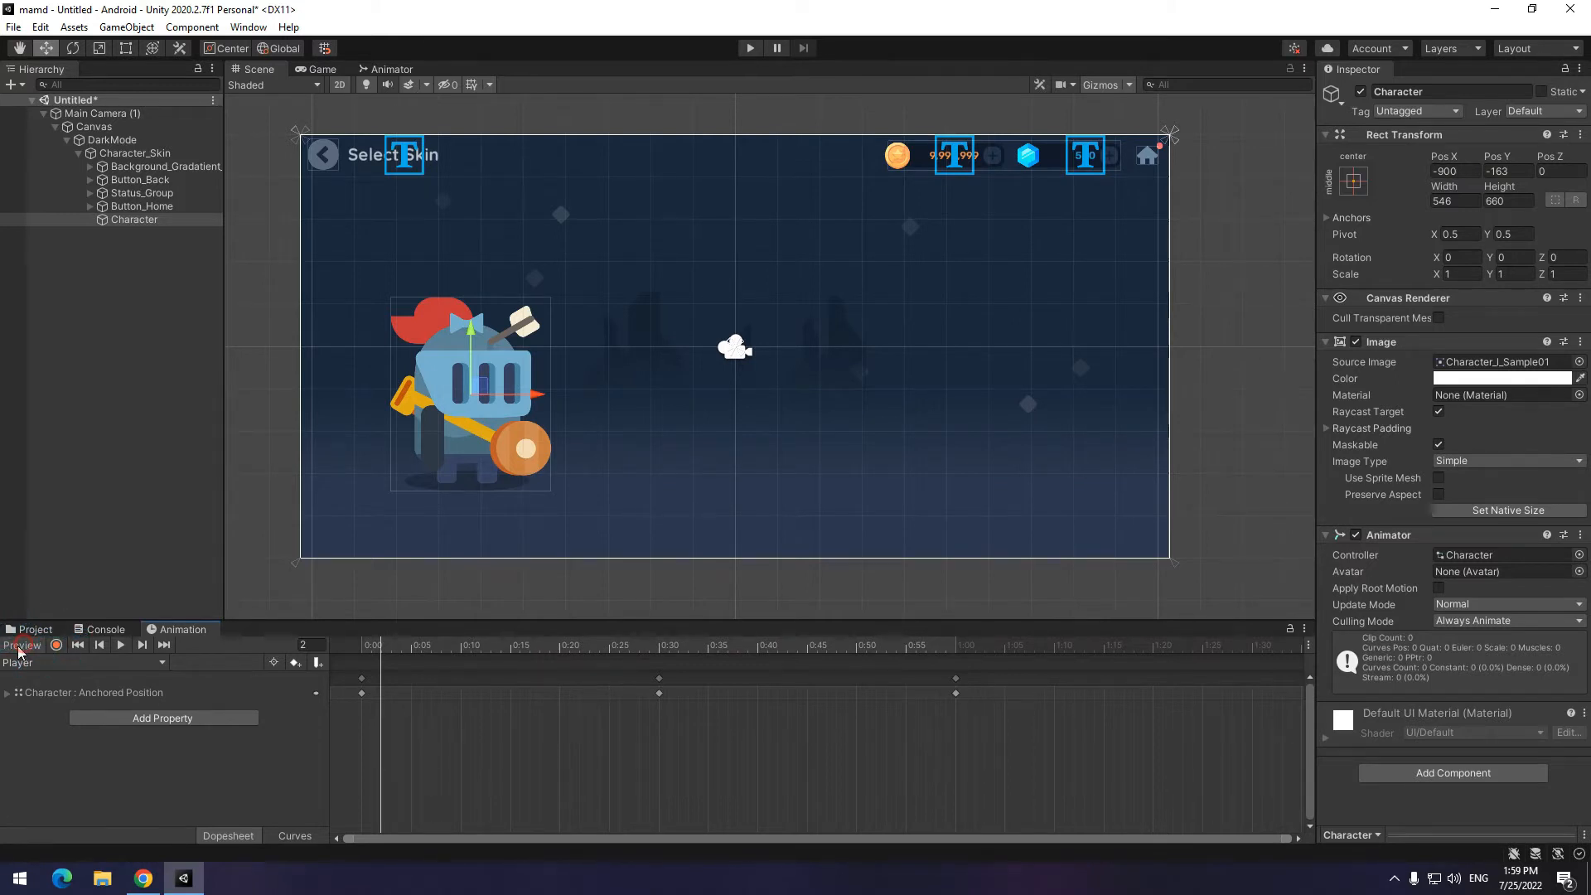
left_click(74, 553)
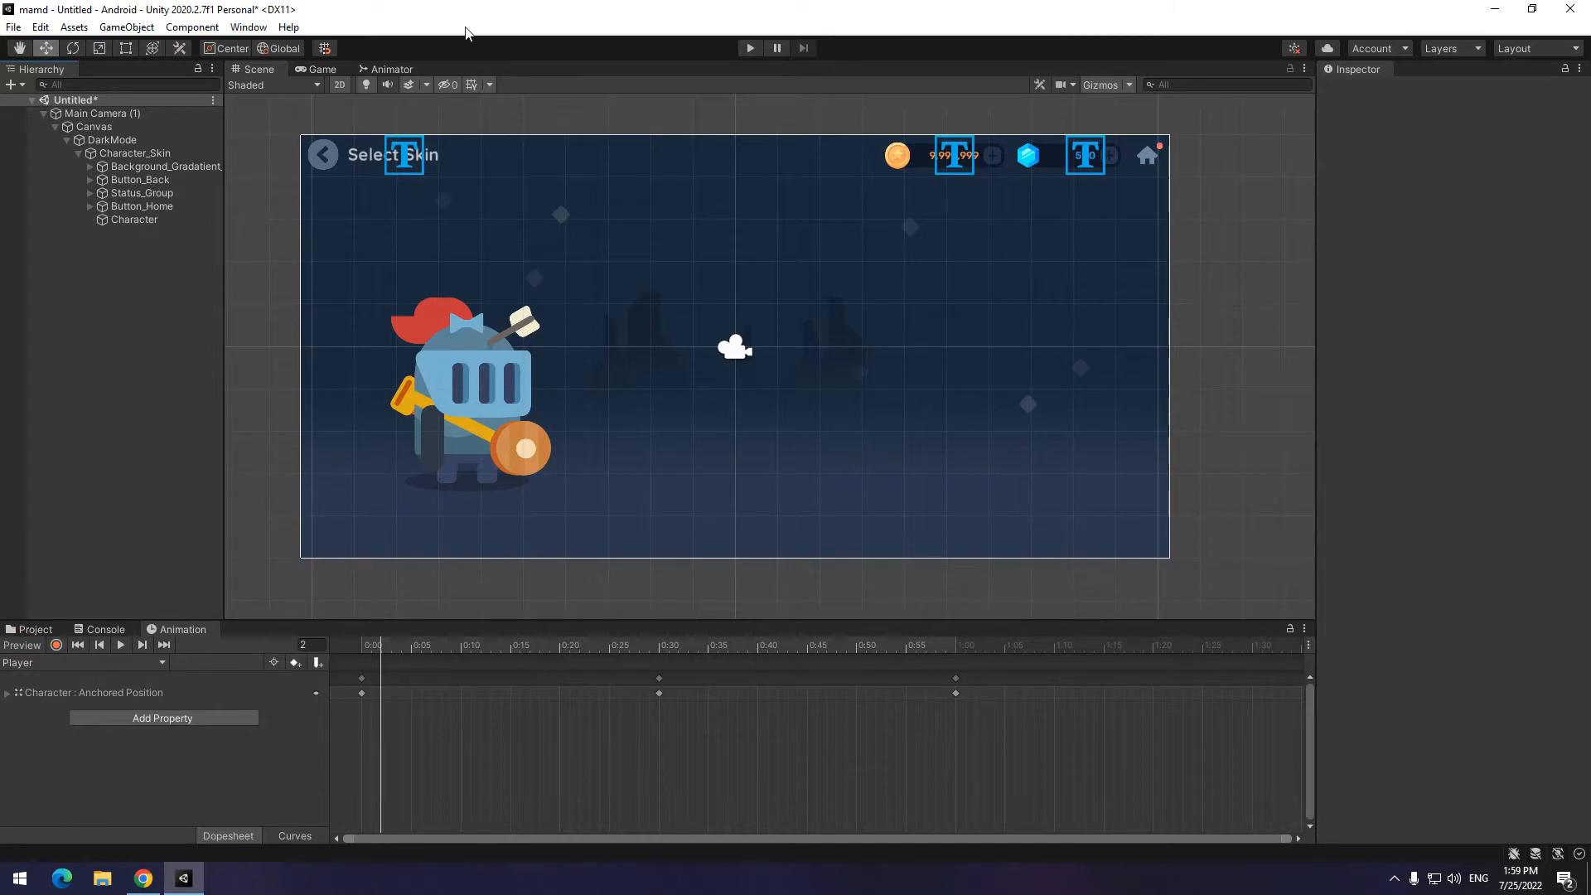
Show the Character's controller in the Animator graph and place the Player state beneath the Entry state
left_click(386, 71)
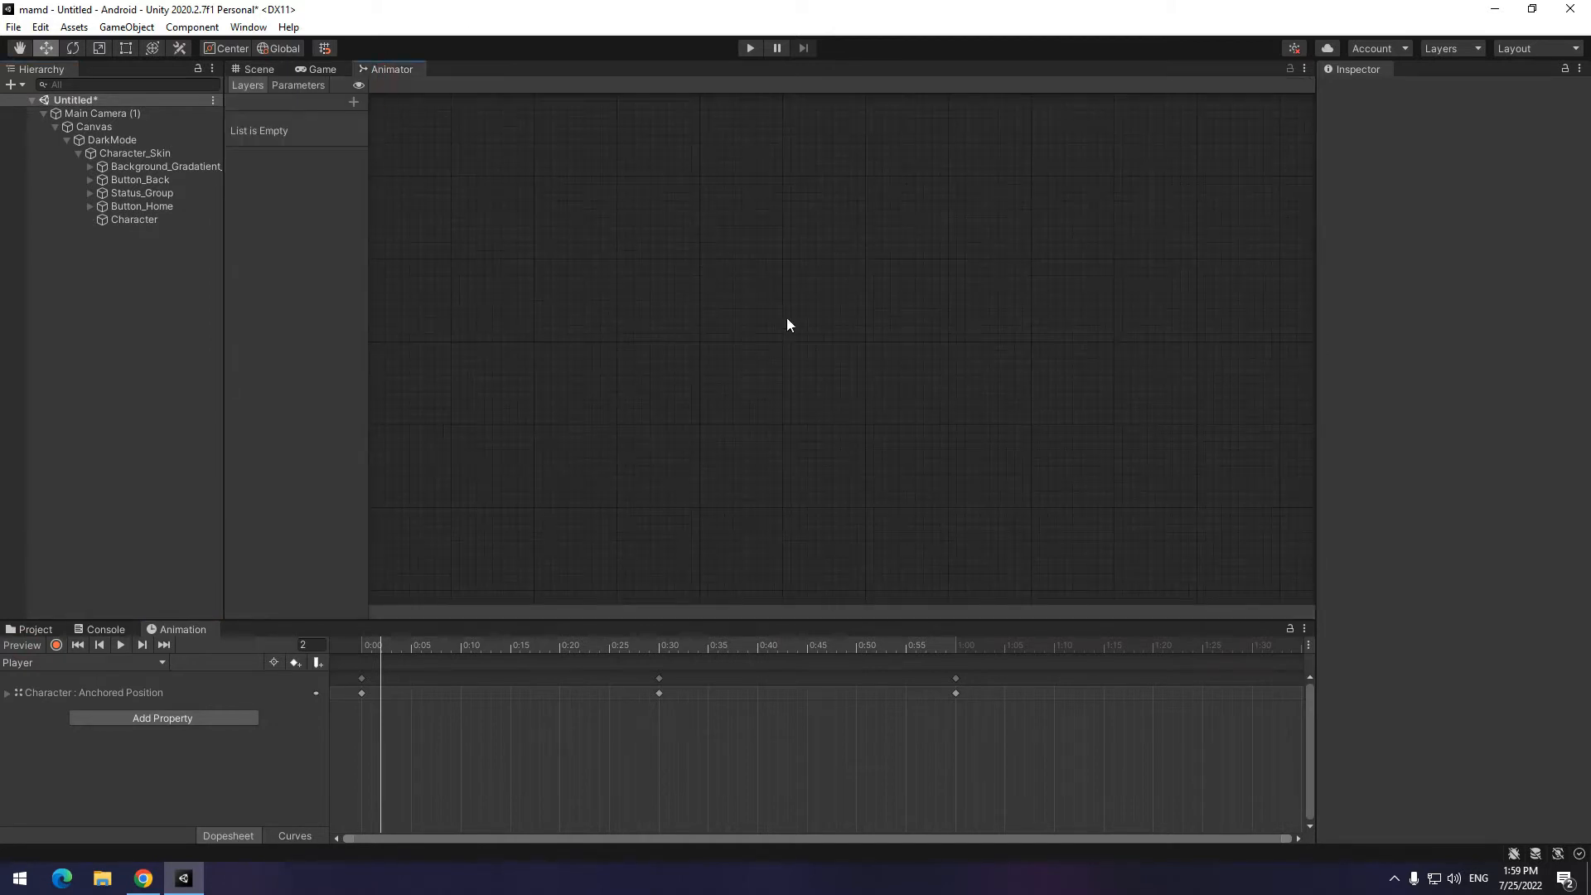
left_click(146, 218)
left_click_drag(832, 286, 671, 492)
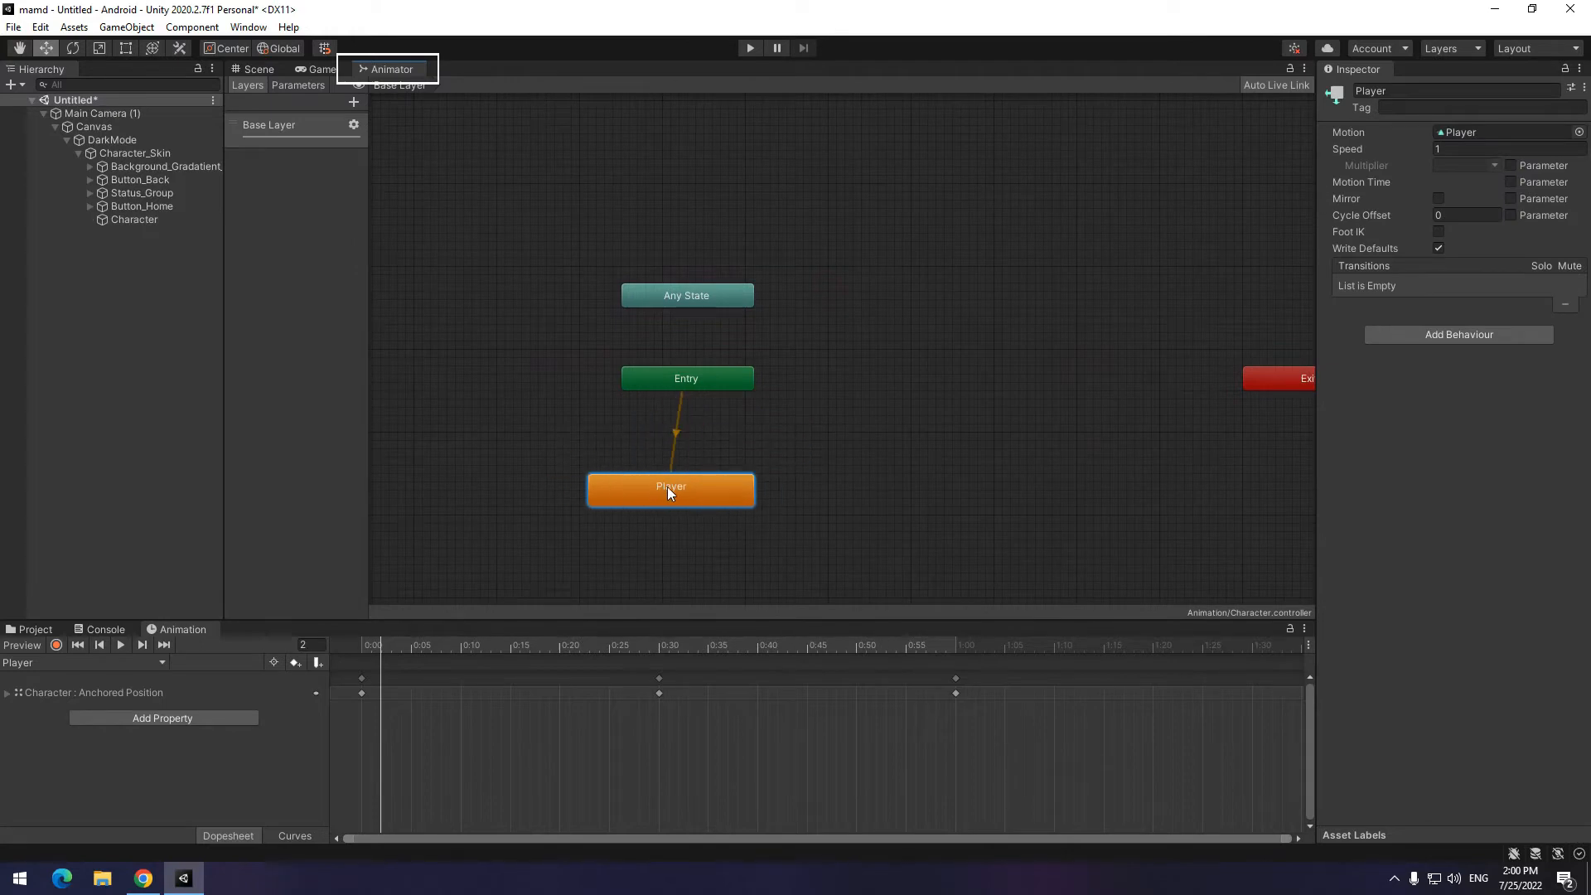
middle_click_drag(738, 440, 825, 352)
left_click(737, 424)
left_click(779, 396)
left_click_drag(778, 396, 794, 399)
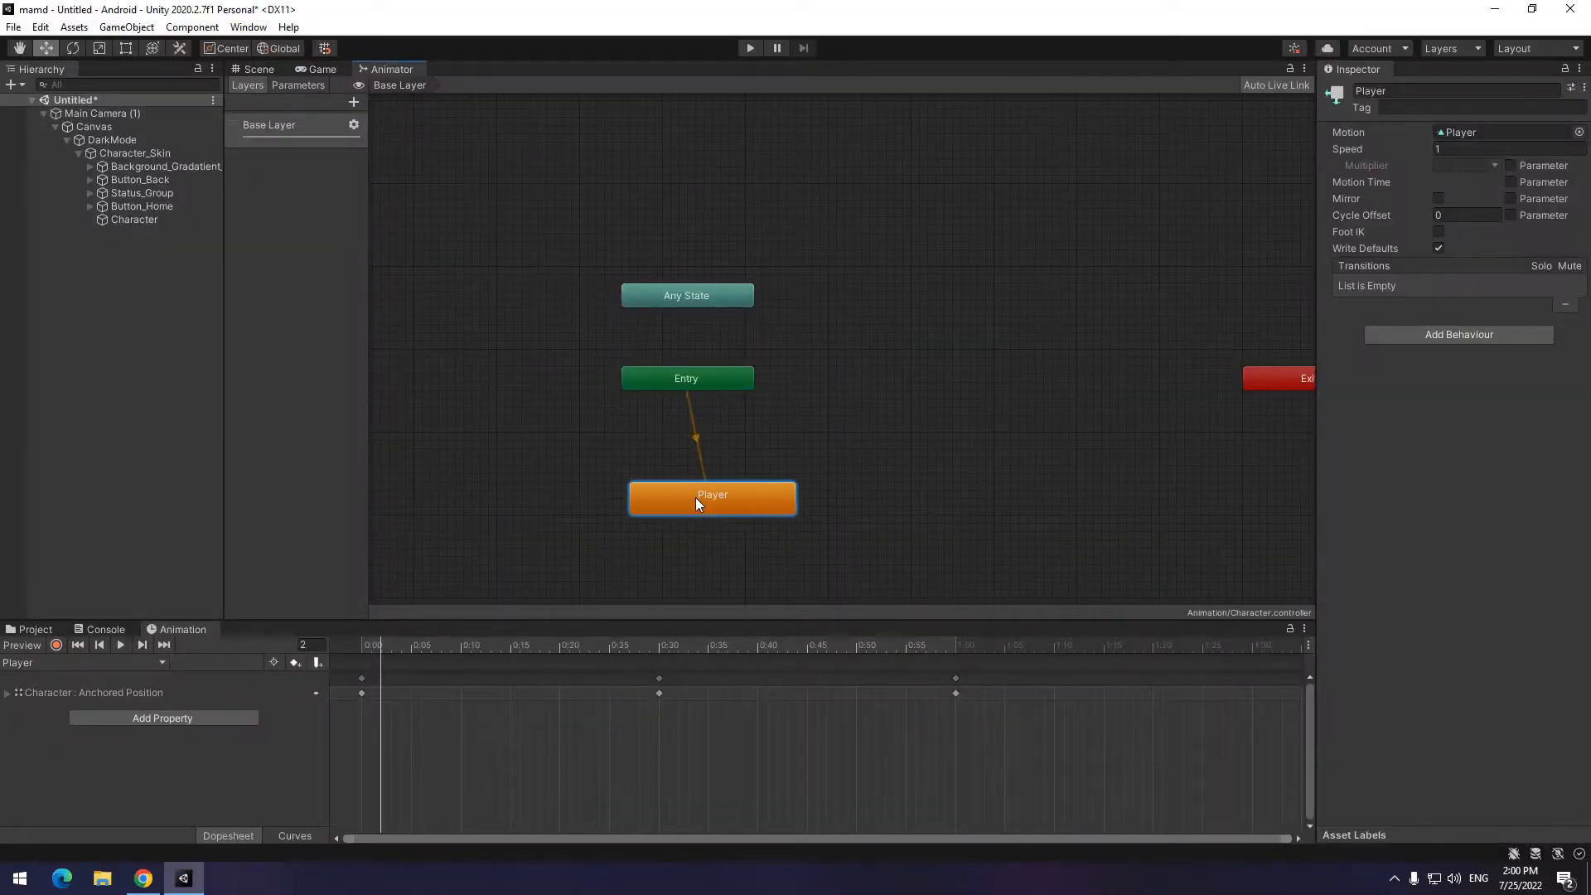
left_click_drag(694, 497, 689, 480)
key("f")
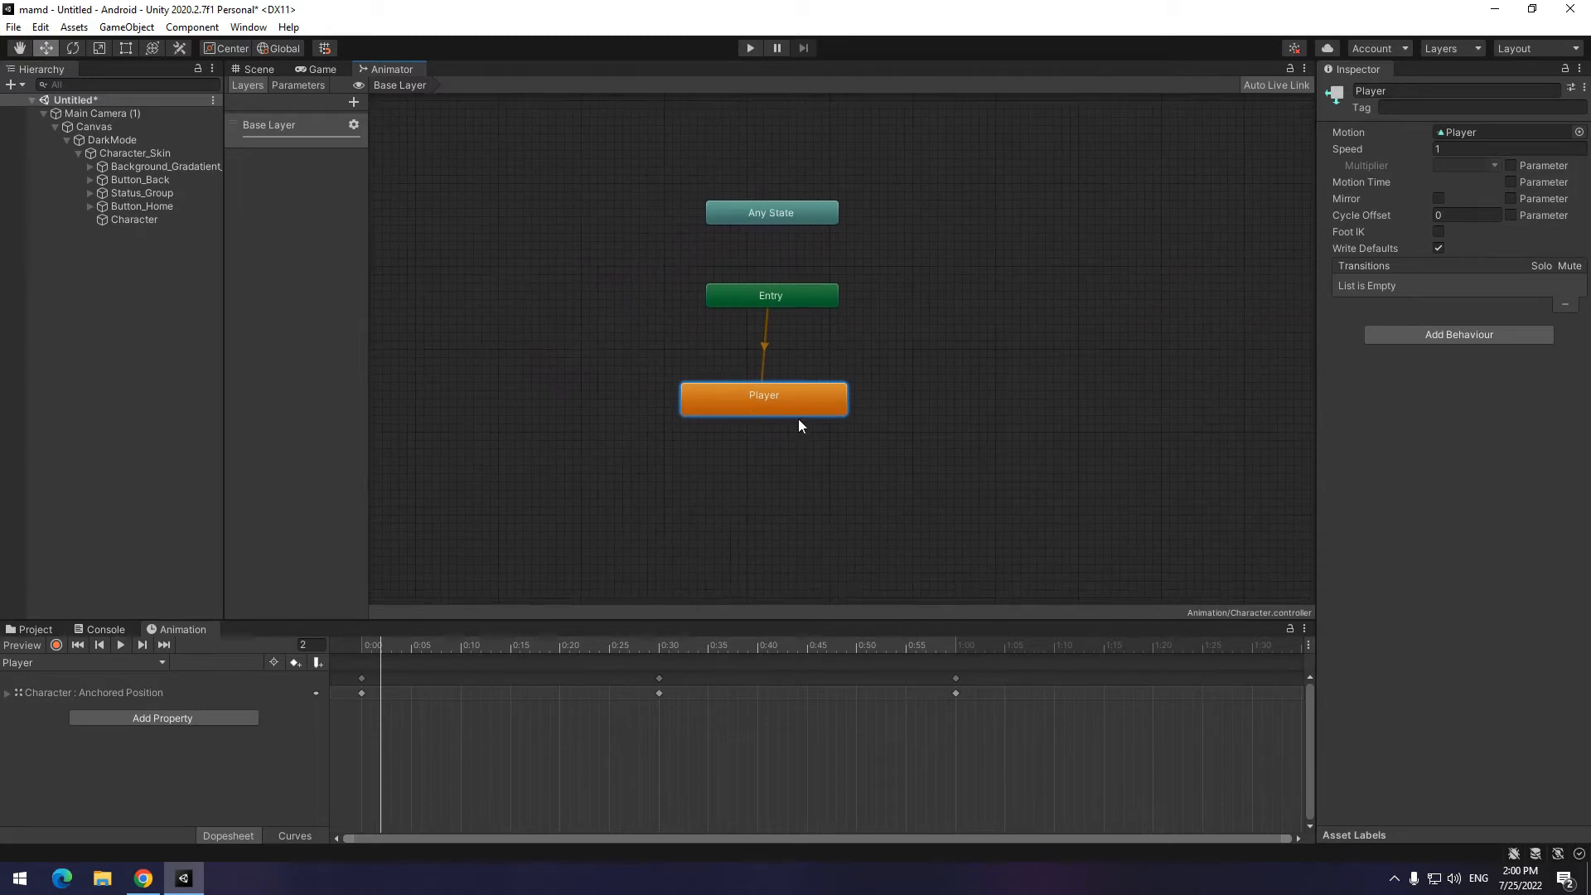
left_click_drag(799, 409, 797, 400)
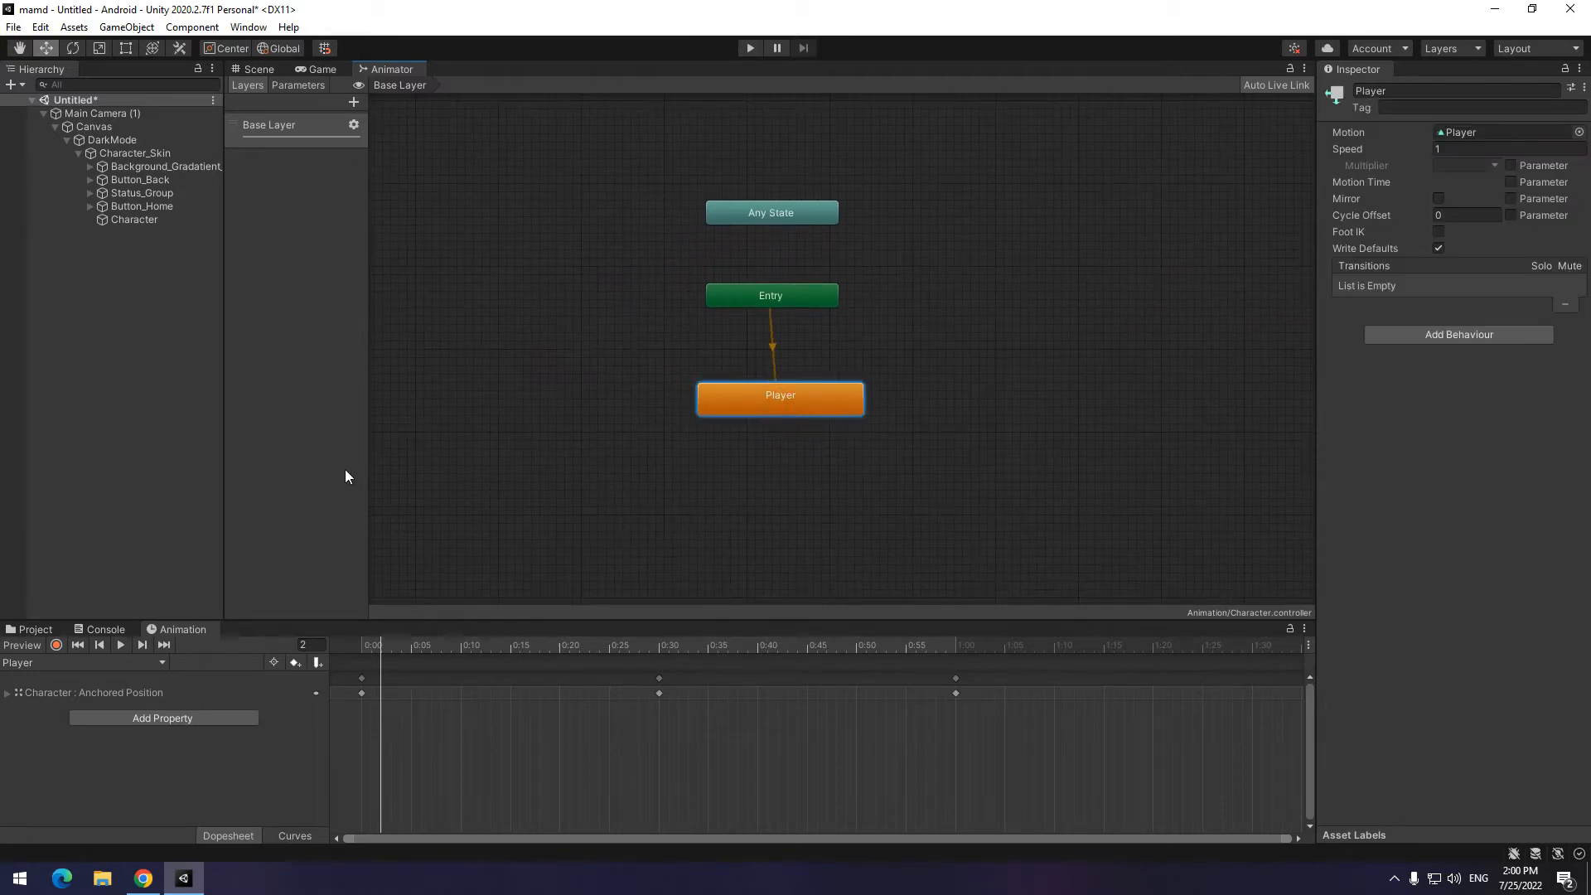
Return to the Scene view and move the Character to about X -982, Y -222
left_click(259, 69)
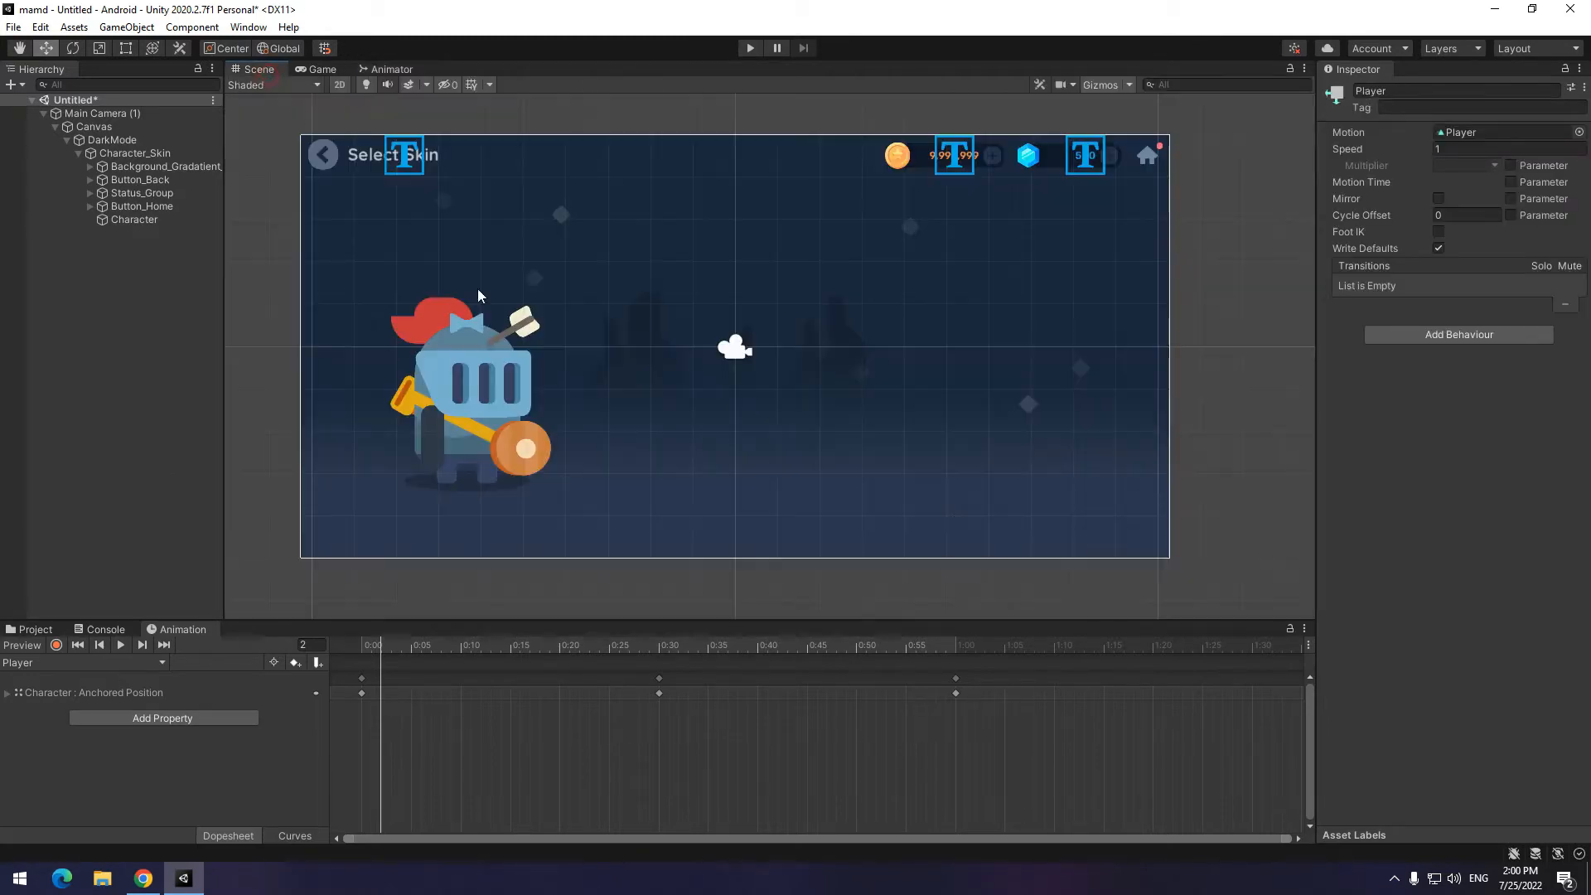
left_click(108, 218)
left_click_drag(494, 385, 447, 406)
Create a new animation clip named Back in the Animation folder and shift the Character to about X -1061
left_click(91, 662)
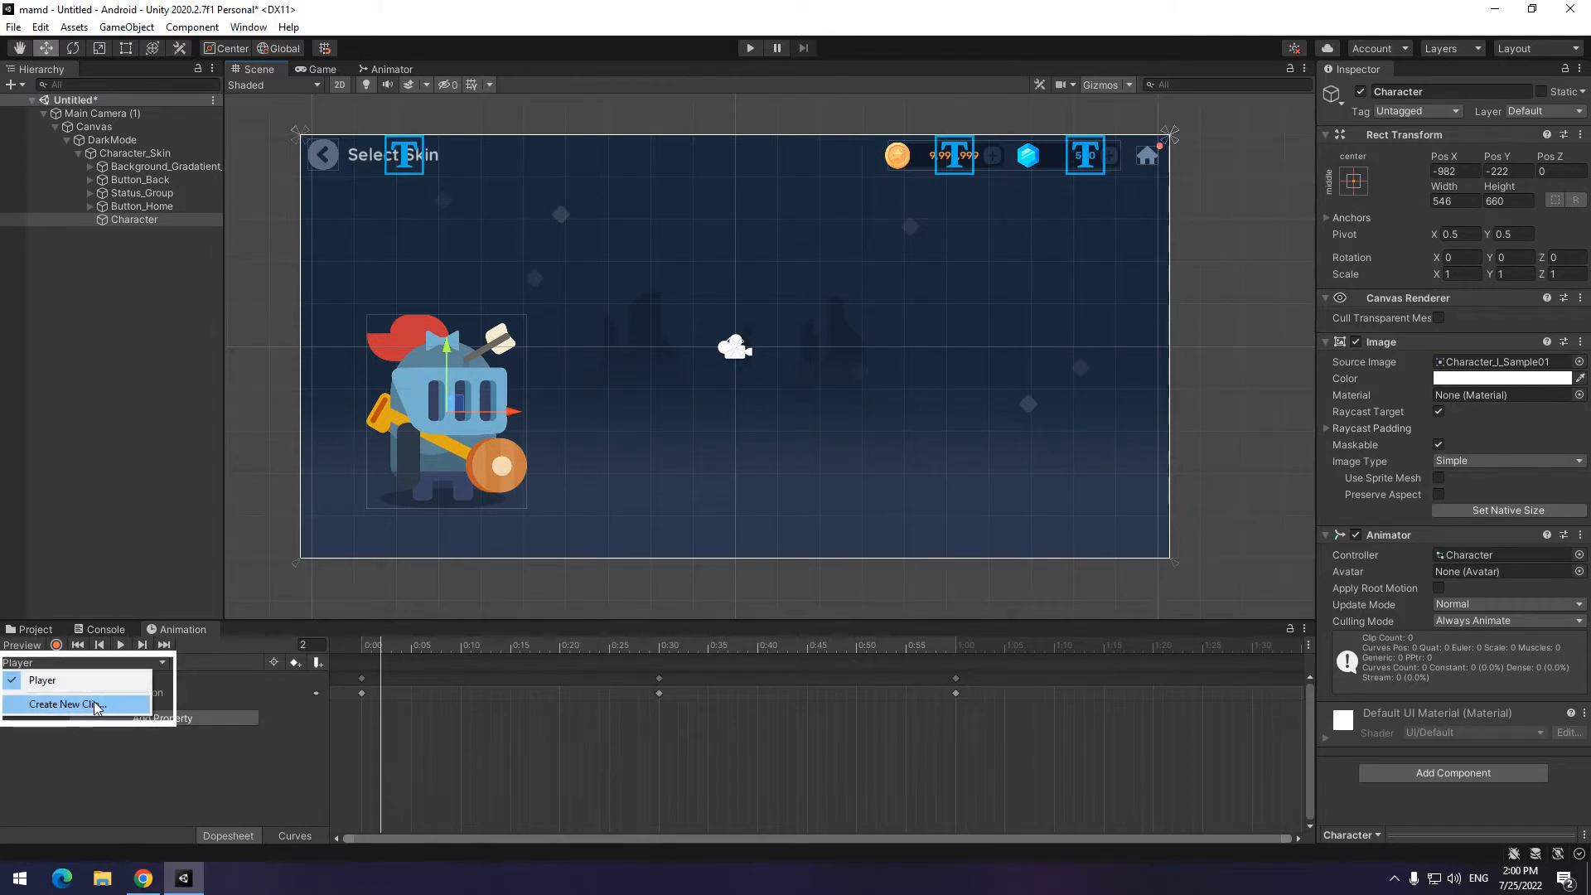
left_click(93, 703)
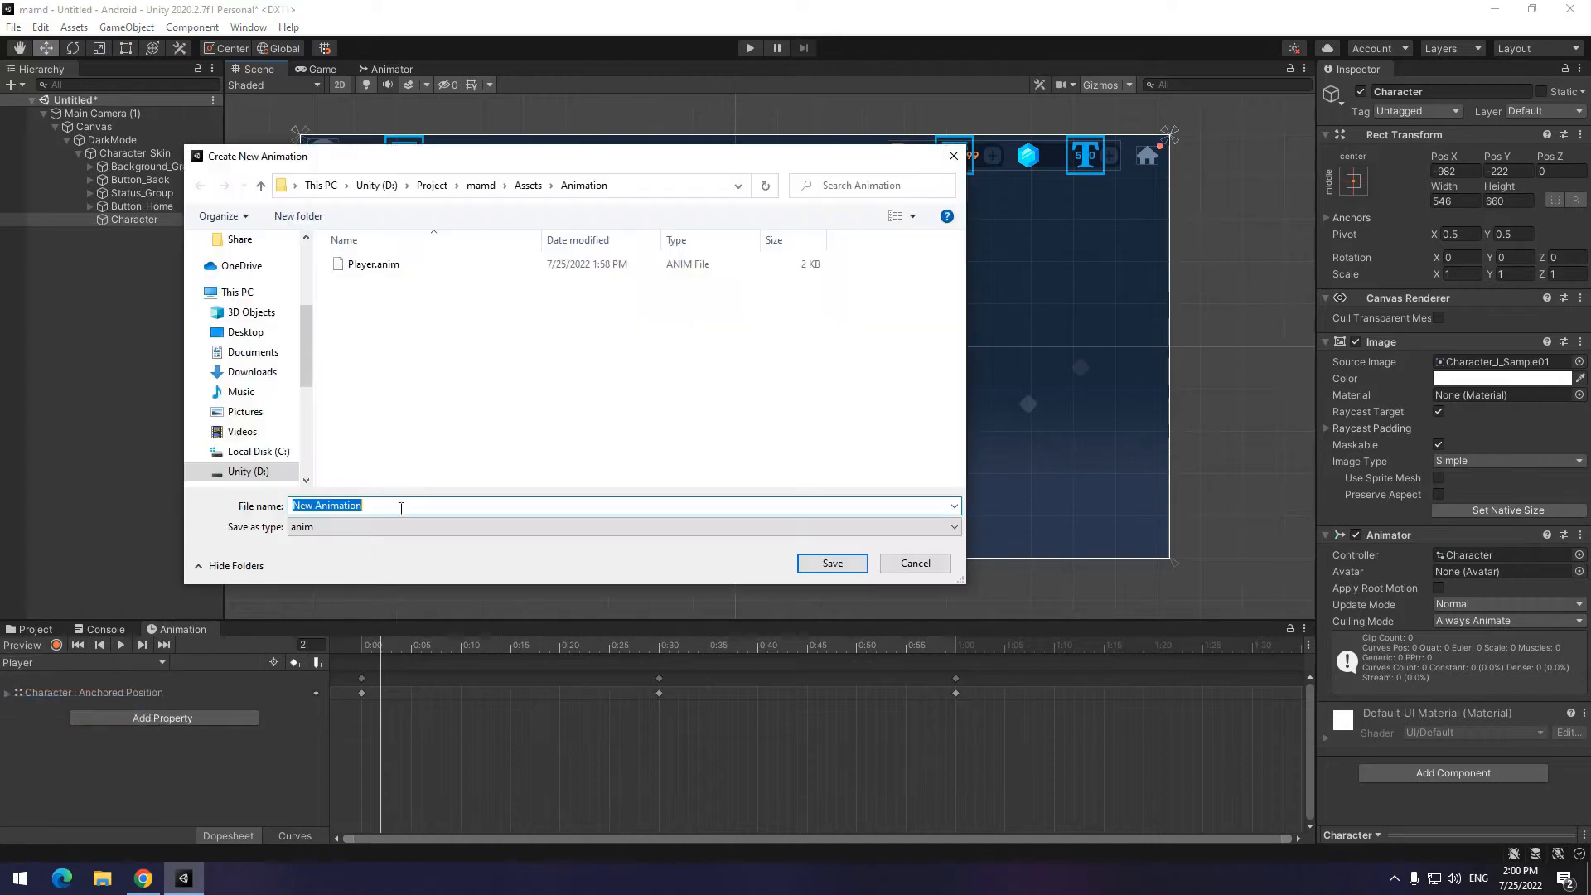
type("Back")
left_click(832, 562)
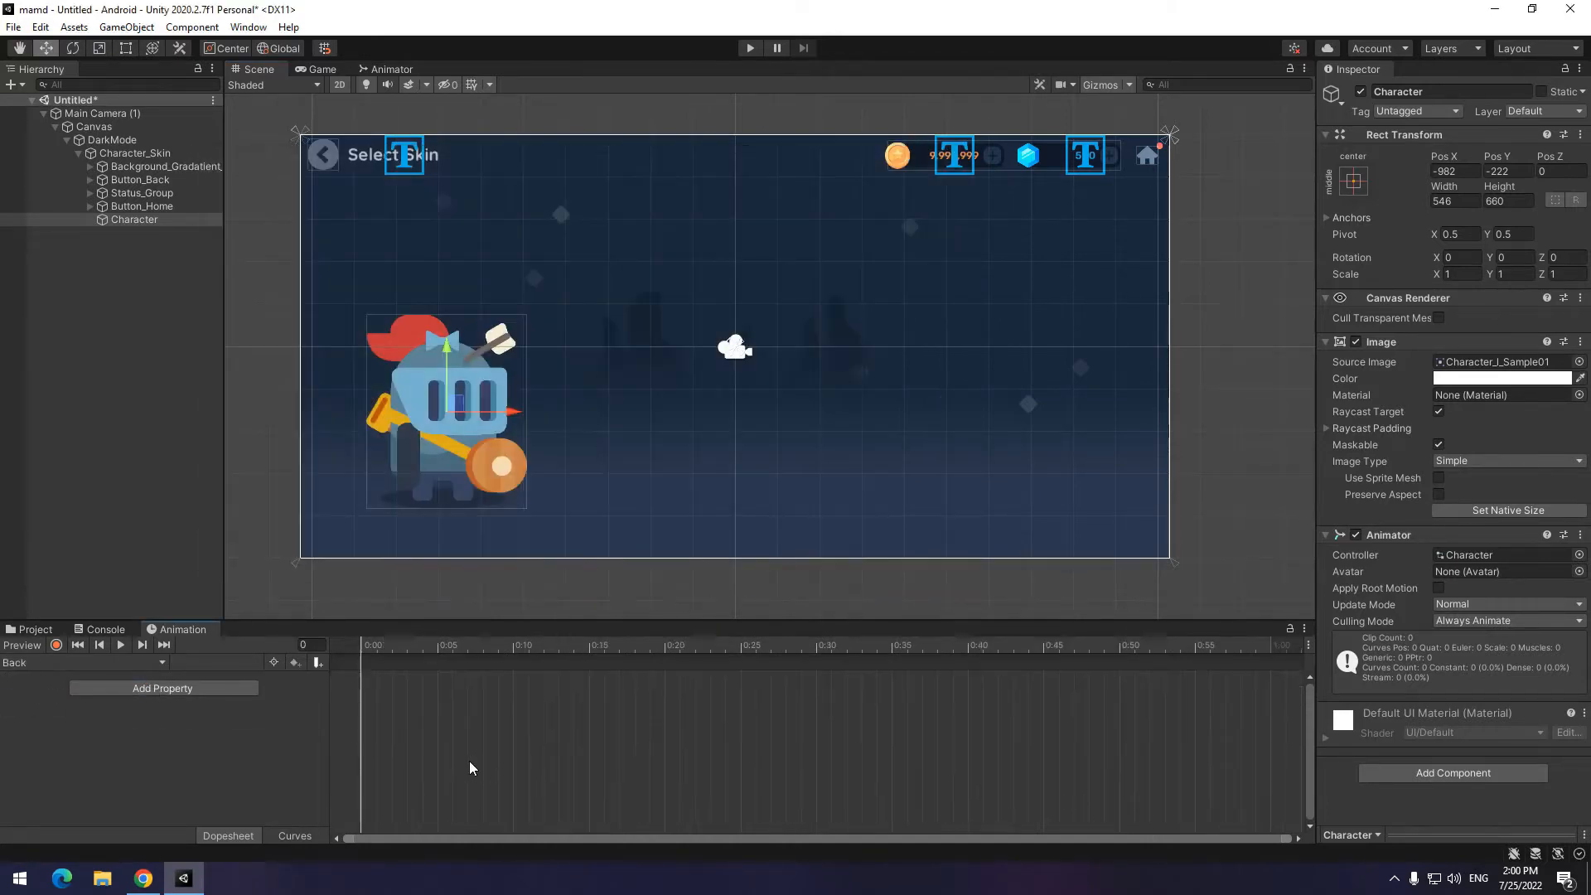
left_click_drag(448, 423, 486, 484)
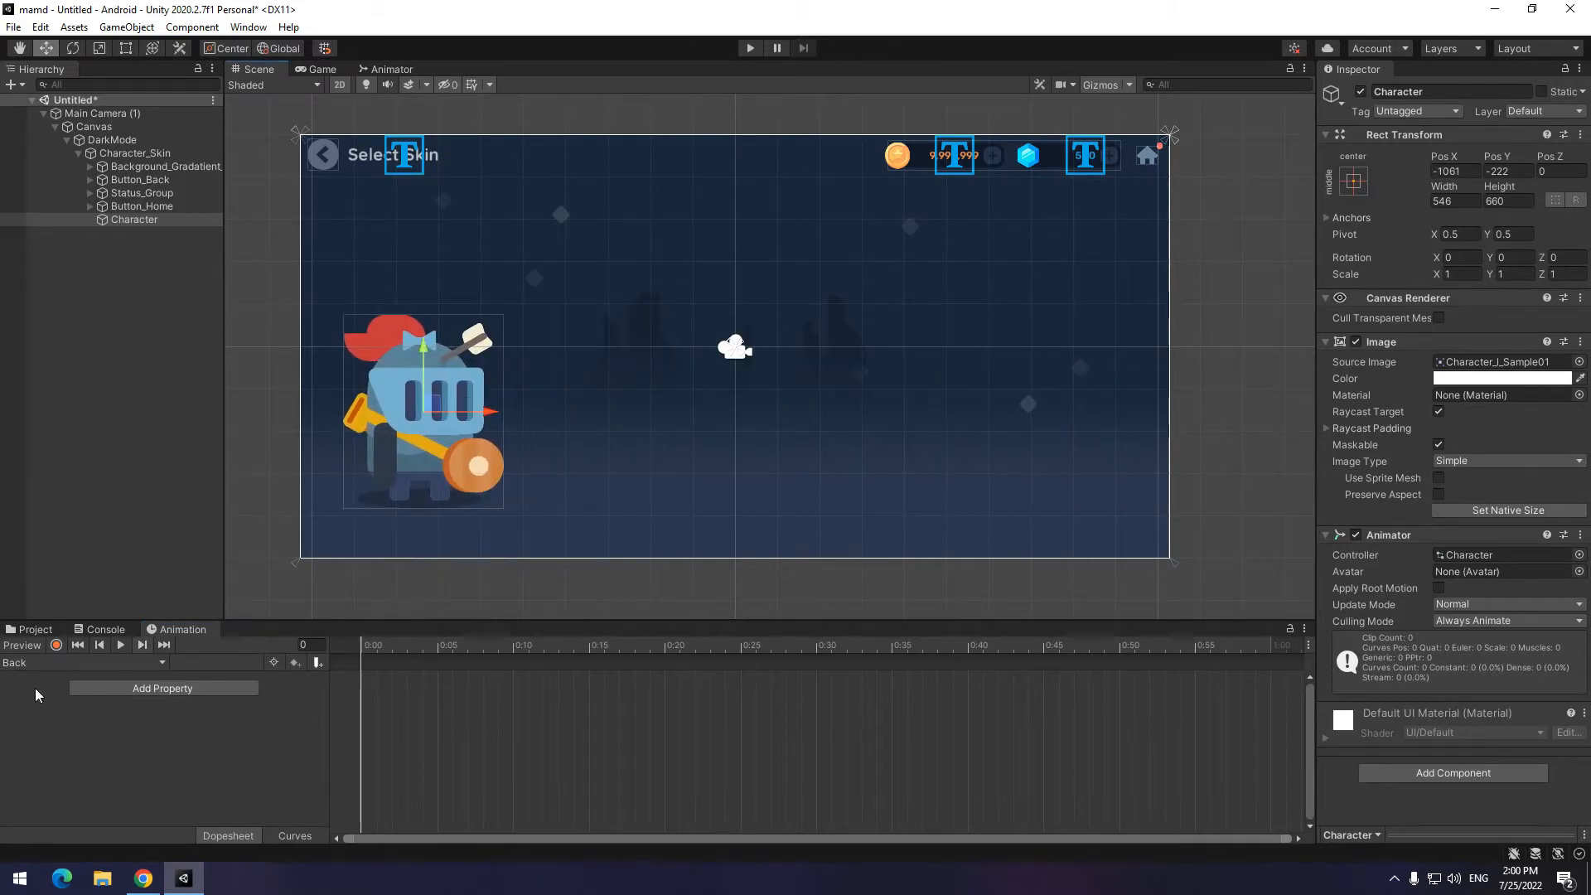
Copy the last position keyframe of the Player clip
left_click(53, 663)
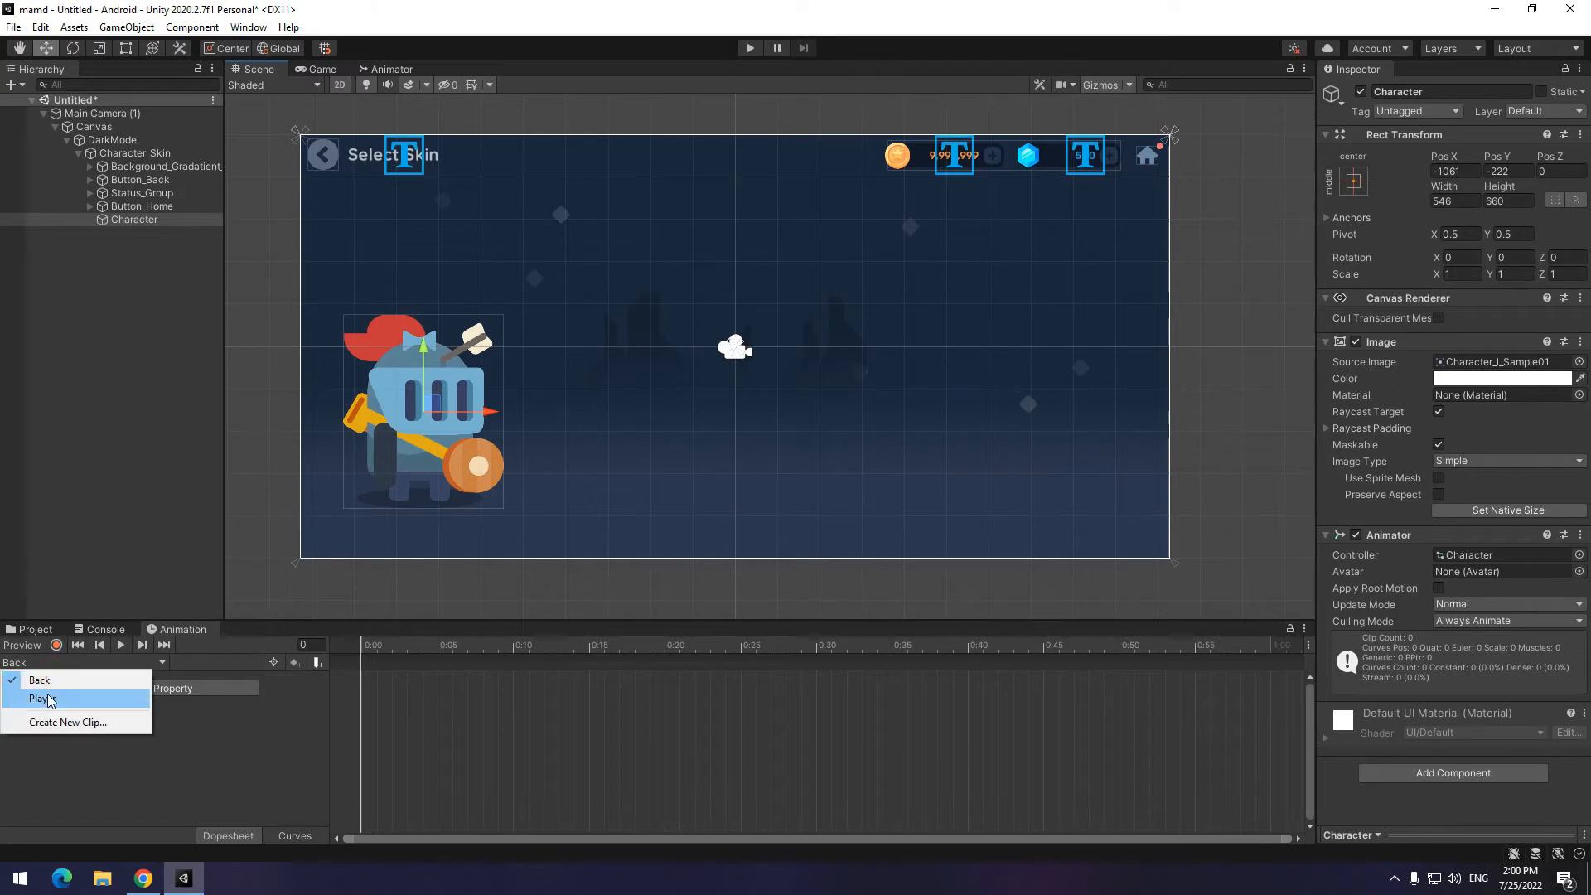
left_click(48, 698)
left_click_drag(362, 645, 1276, 714)
key("ctrl+c")
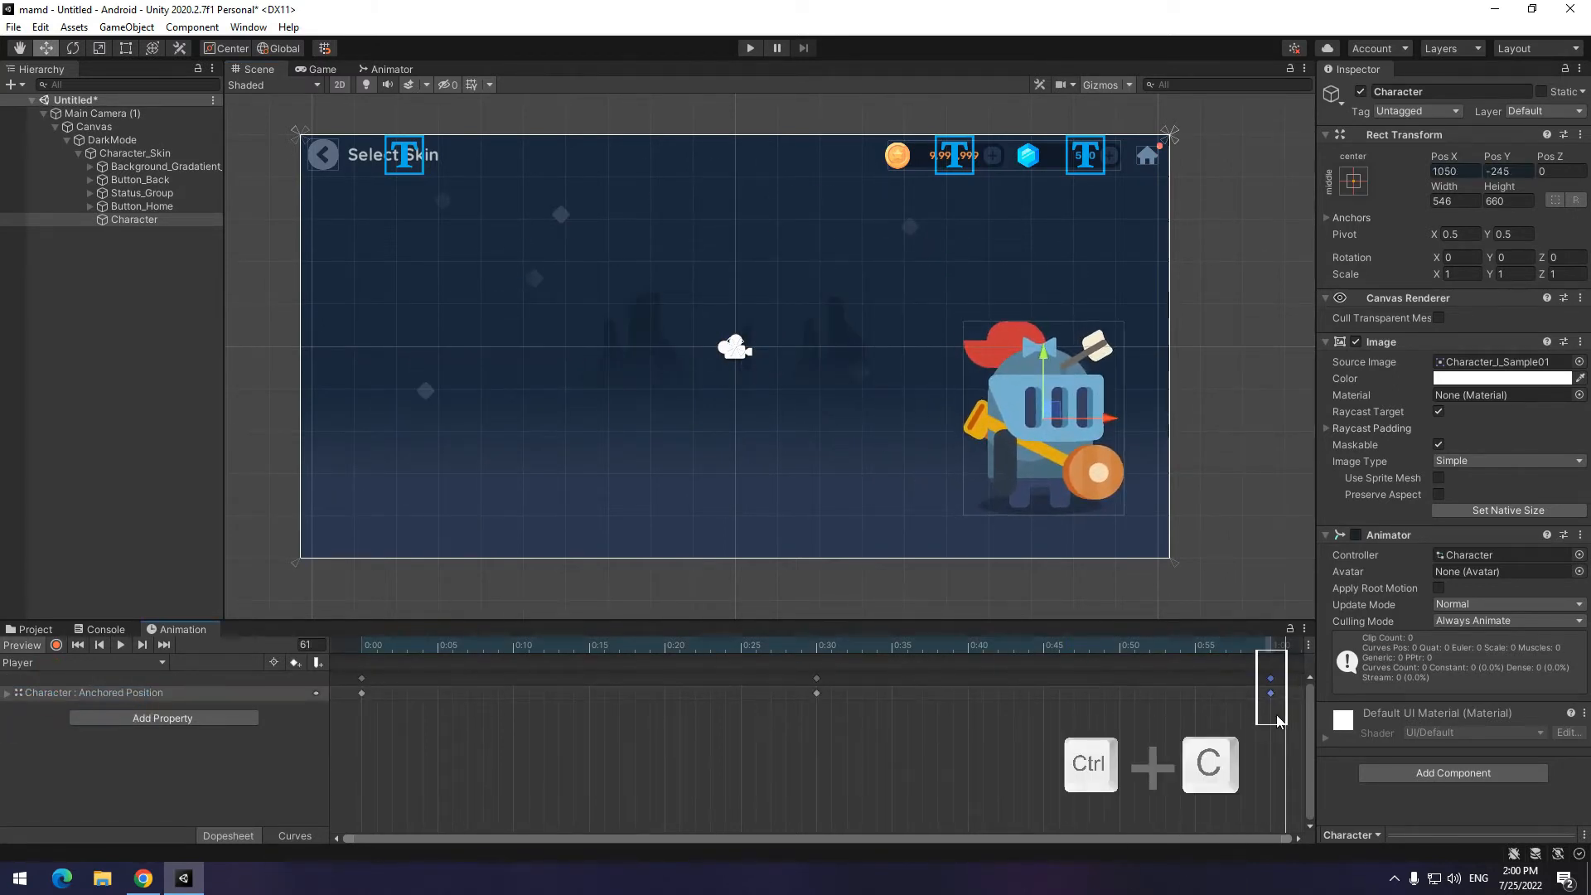
Paste the copied end keyframe at frame 0 of the Back clip
left_click(58, 662)
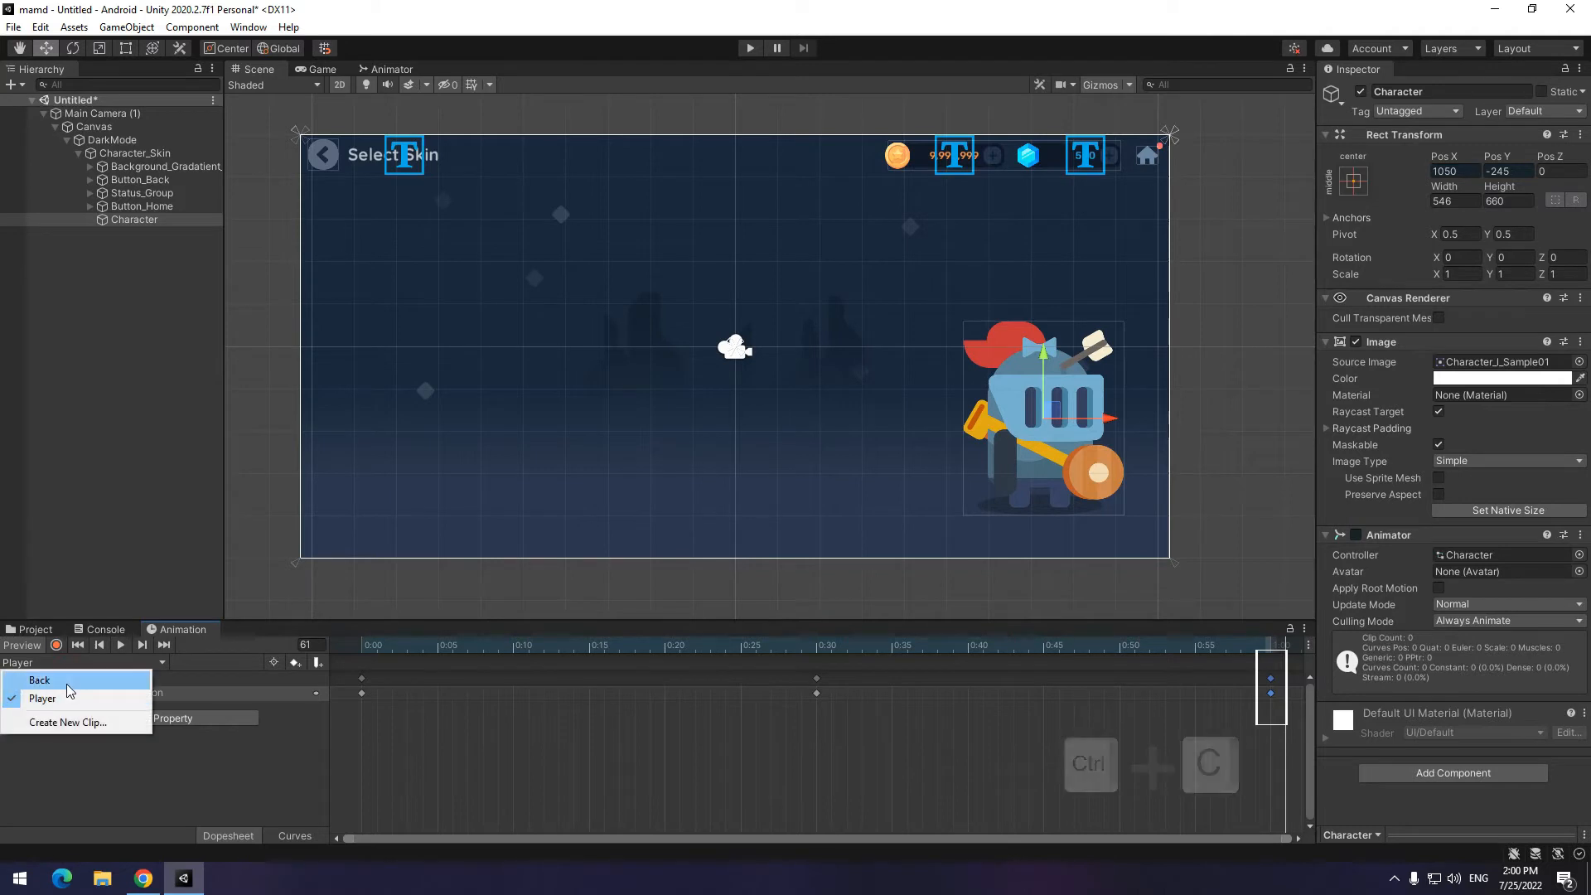
left_click(33, 677)
left_click_drag(452, 646, 346, 683)
left_click_drag(449, 786, 338, 698)
key("ctrl+v")
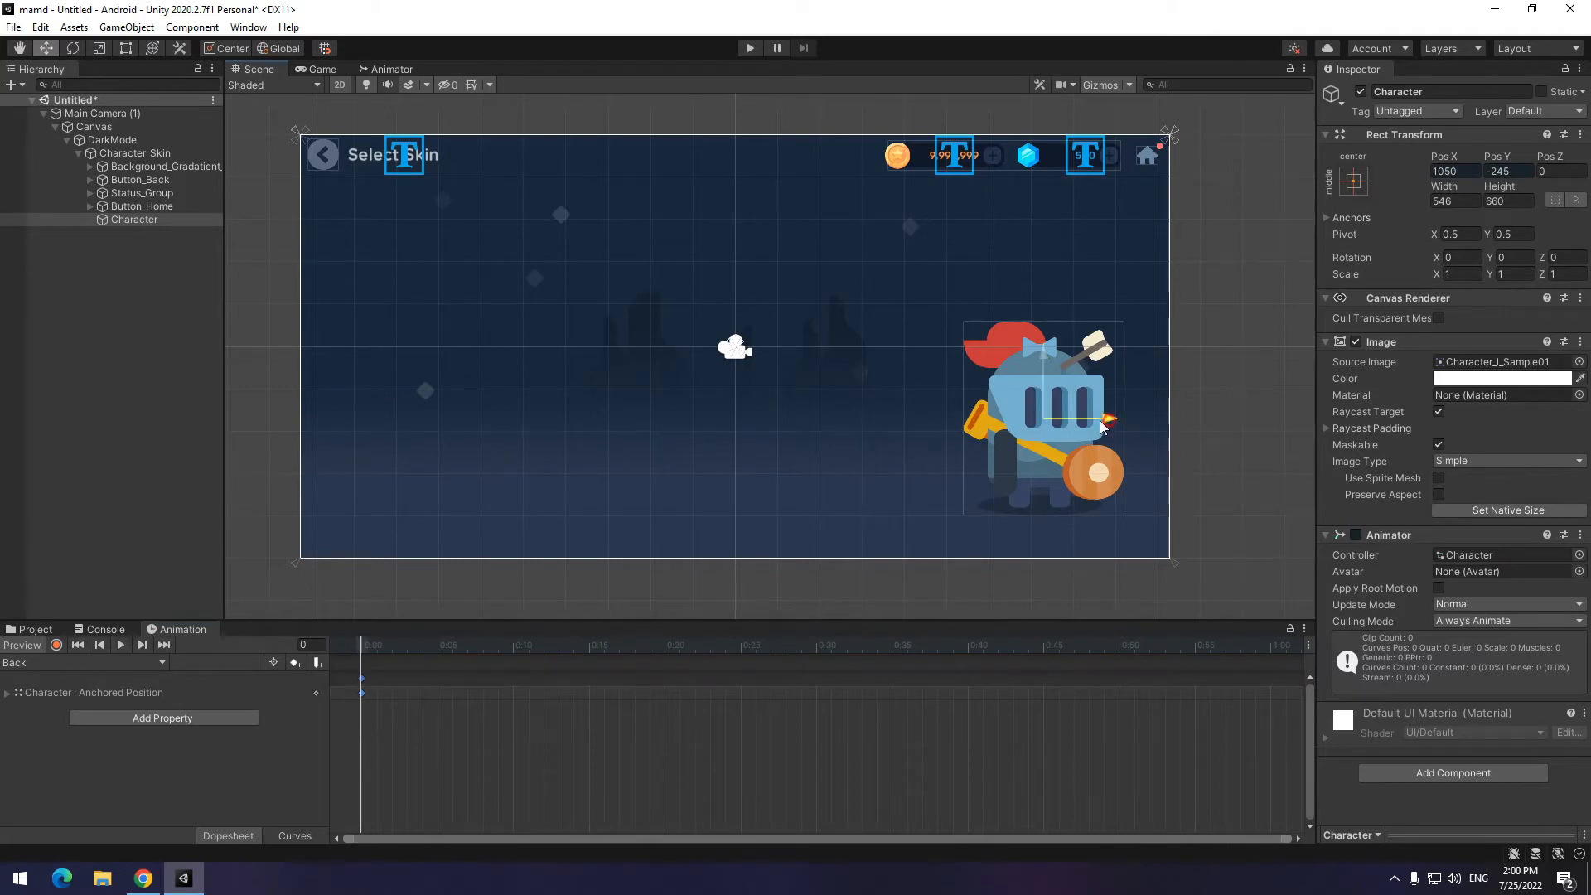
Copy the first position keyframe of the Player clip at frame 0
left_click(83, 662)
left_click(73, 699)
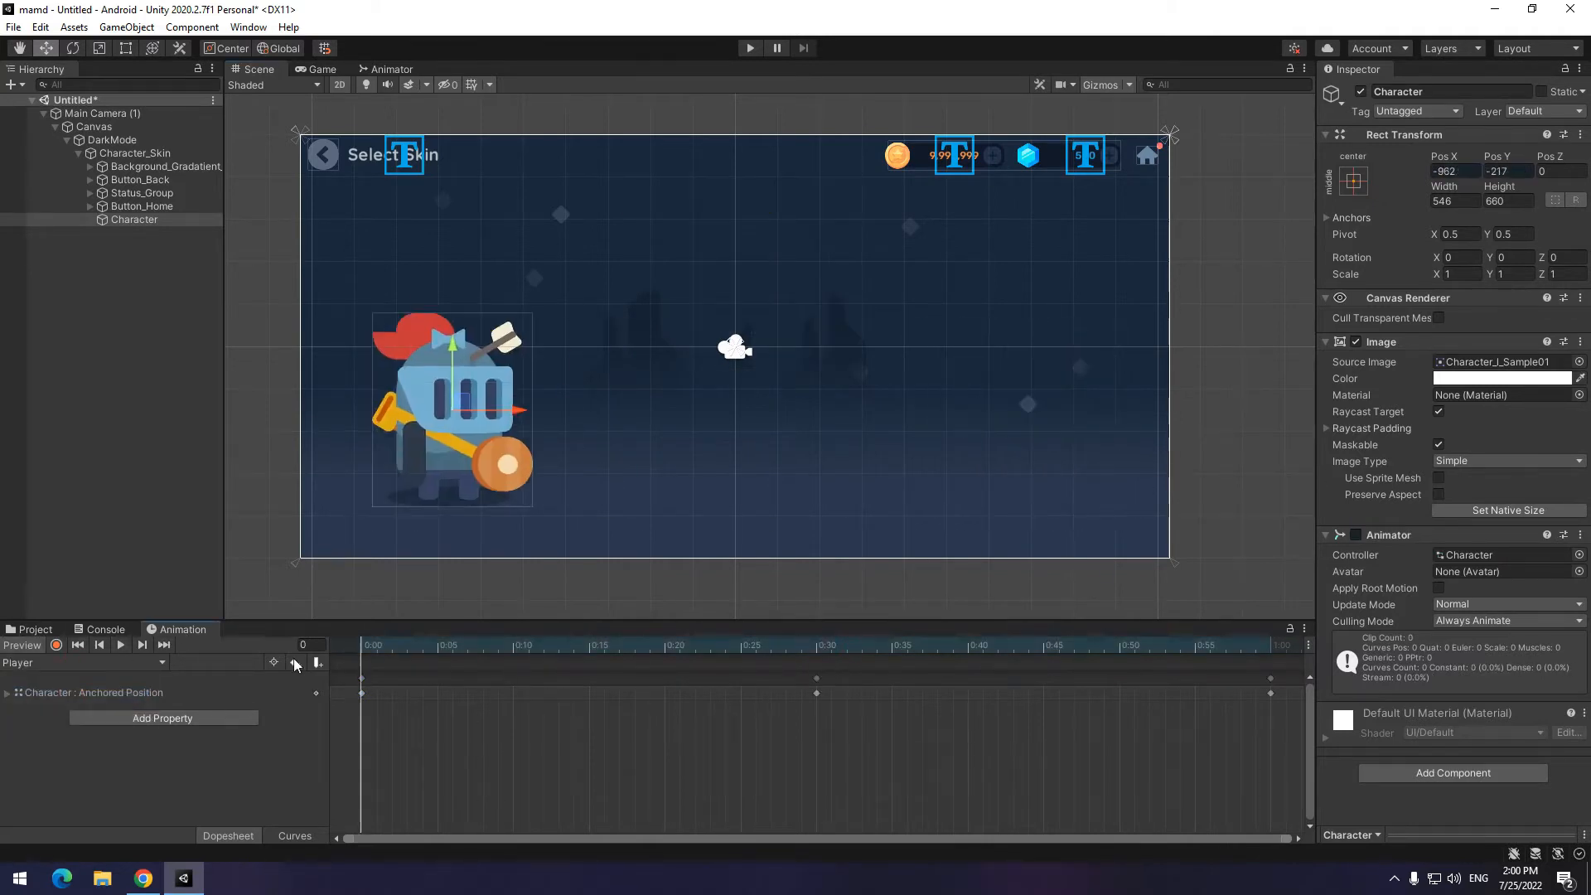
left_click_drag(421, 764, 336, 670)
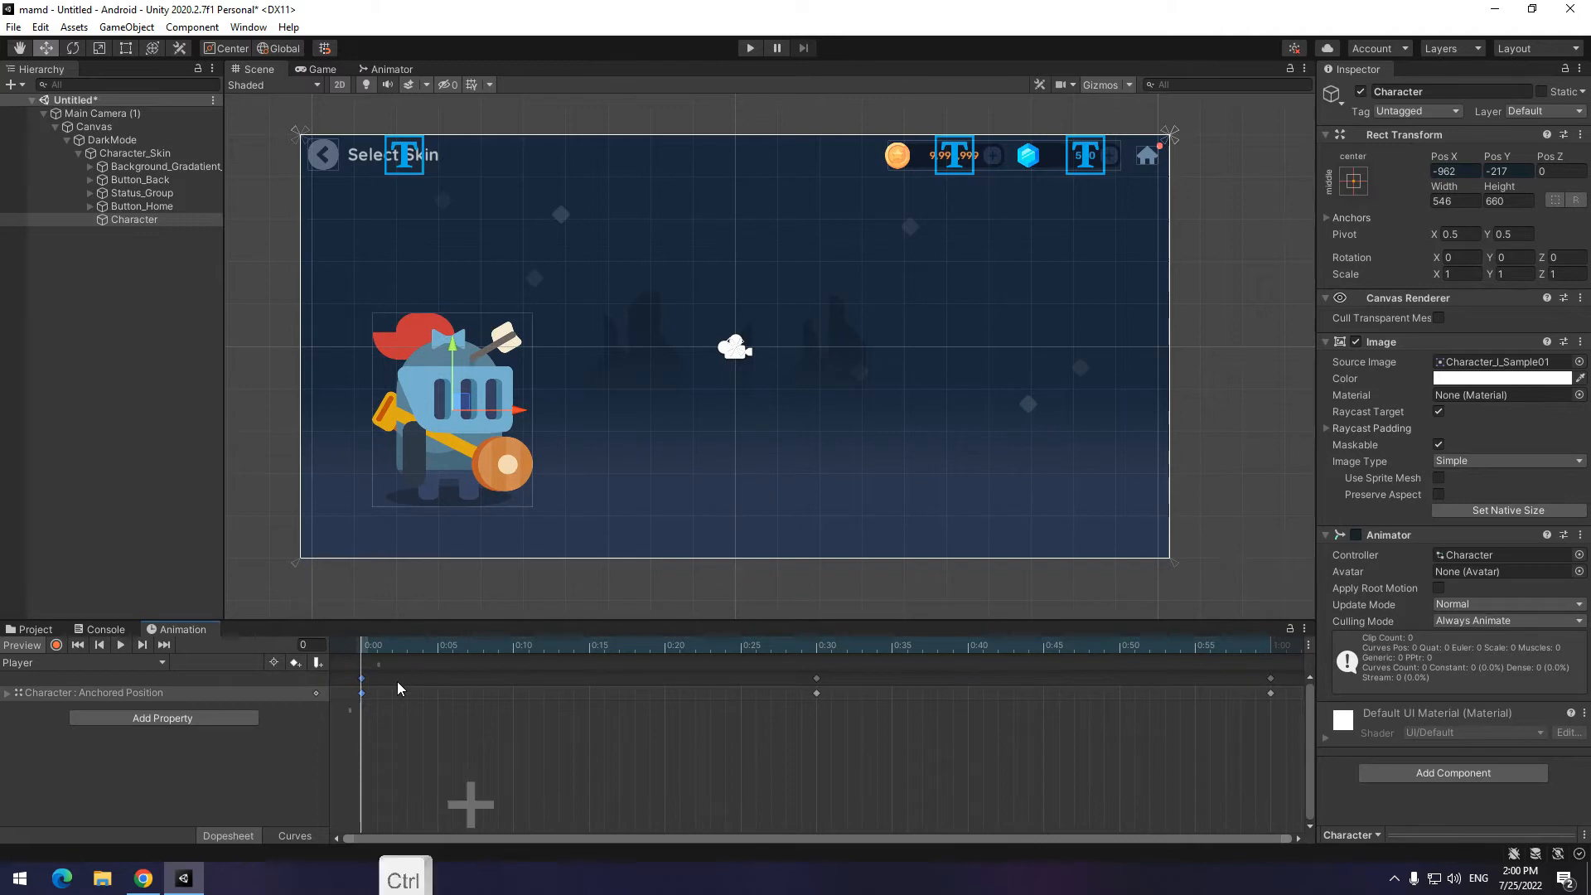
key("ctrl+c")
Paste the copied start keyframe at frame 60 of the Back clip and preview the clip from frame 0
left_click(116, 666)
left_click(96, 681)
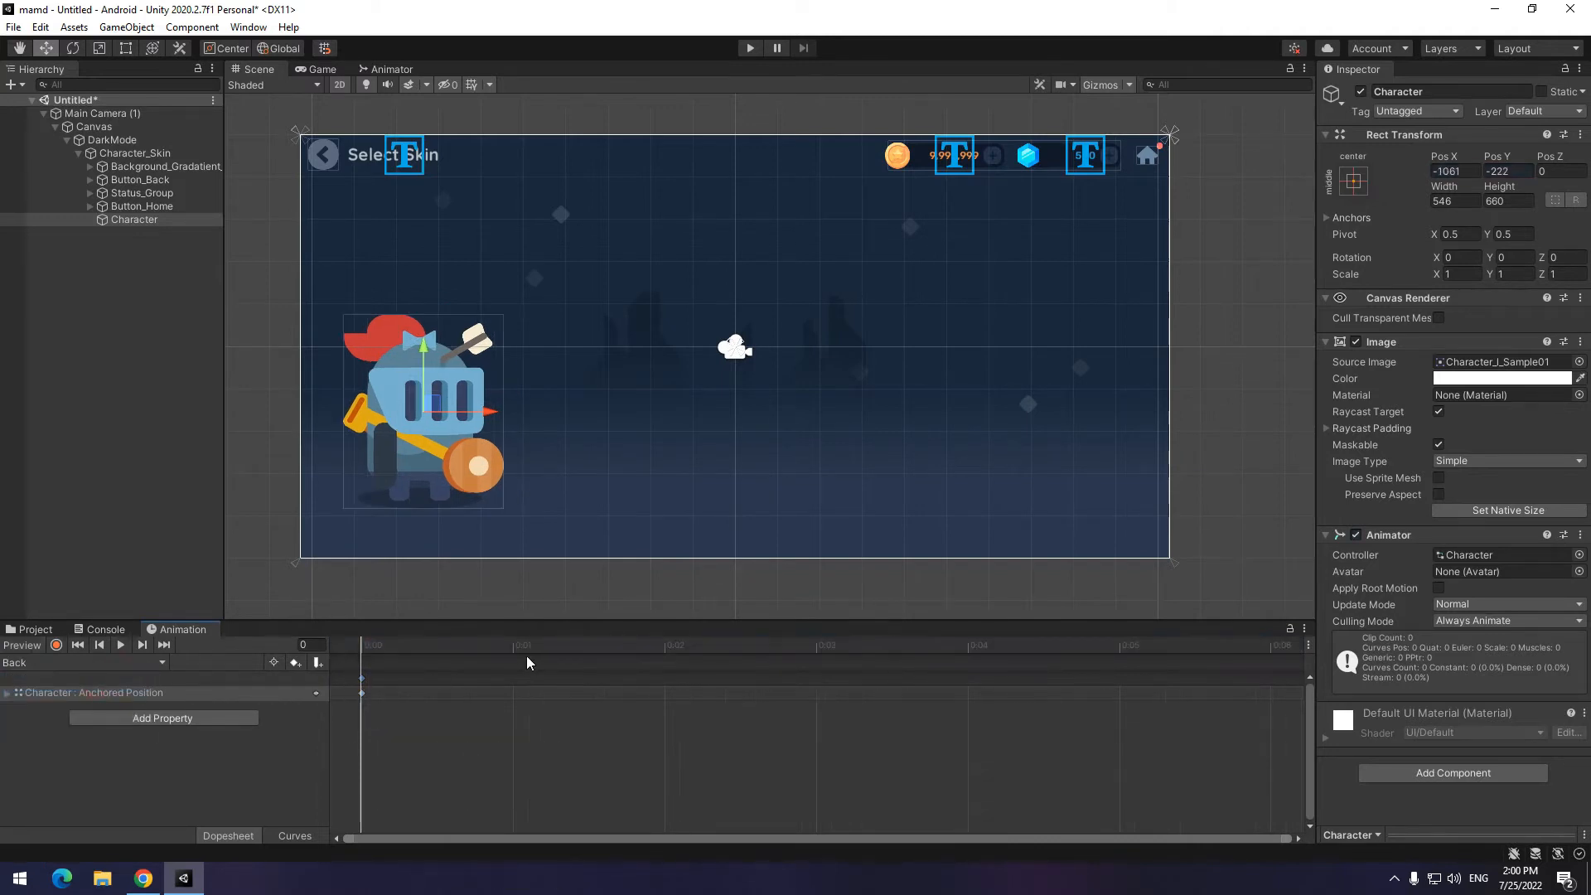
scroll(794, 744, "down", 10)
scroll(1120, 752, "down", 5)
left_click(1097, 645)
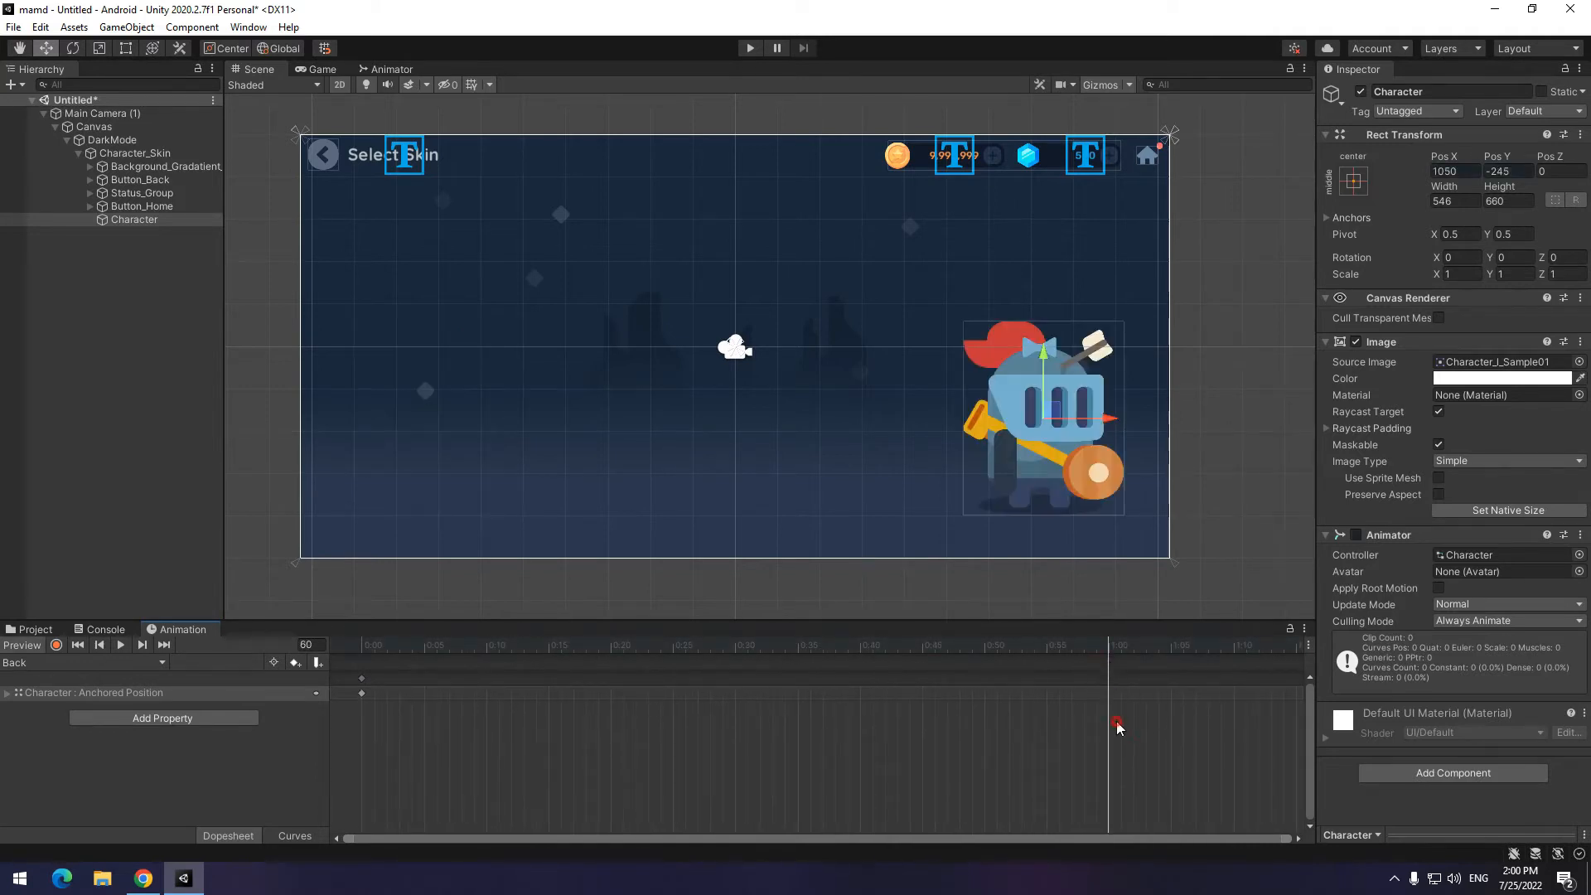
key("ctrl+v")
left_click(340, 646)
key("space")
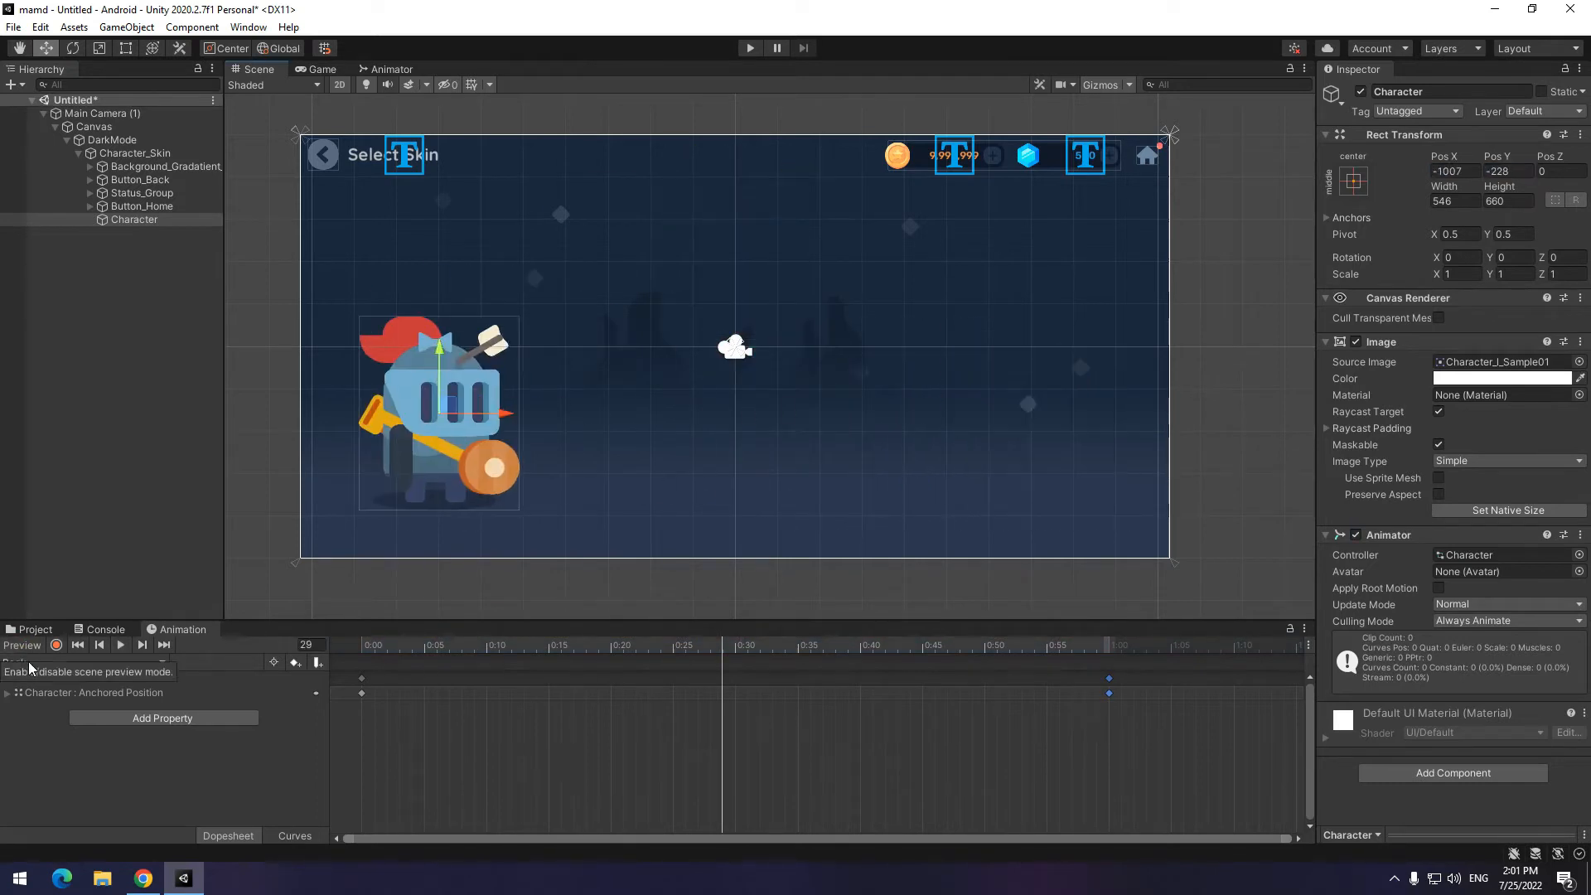
Open the Animator graph and place the Back state below and to the right of the Player state
left_click(401, 68)
scroll(805, 408, "down", 2)
left_click_drag(817, 406, 979, 476)
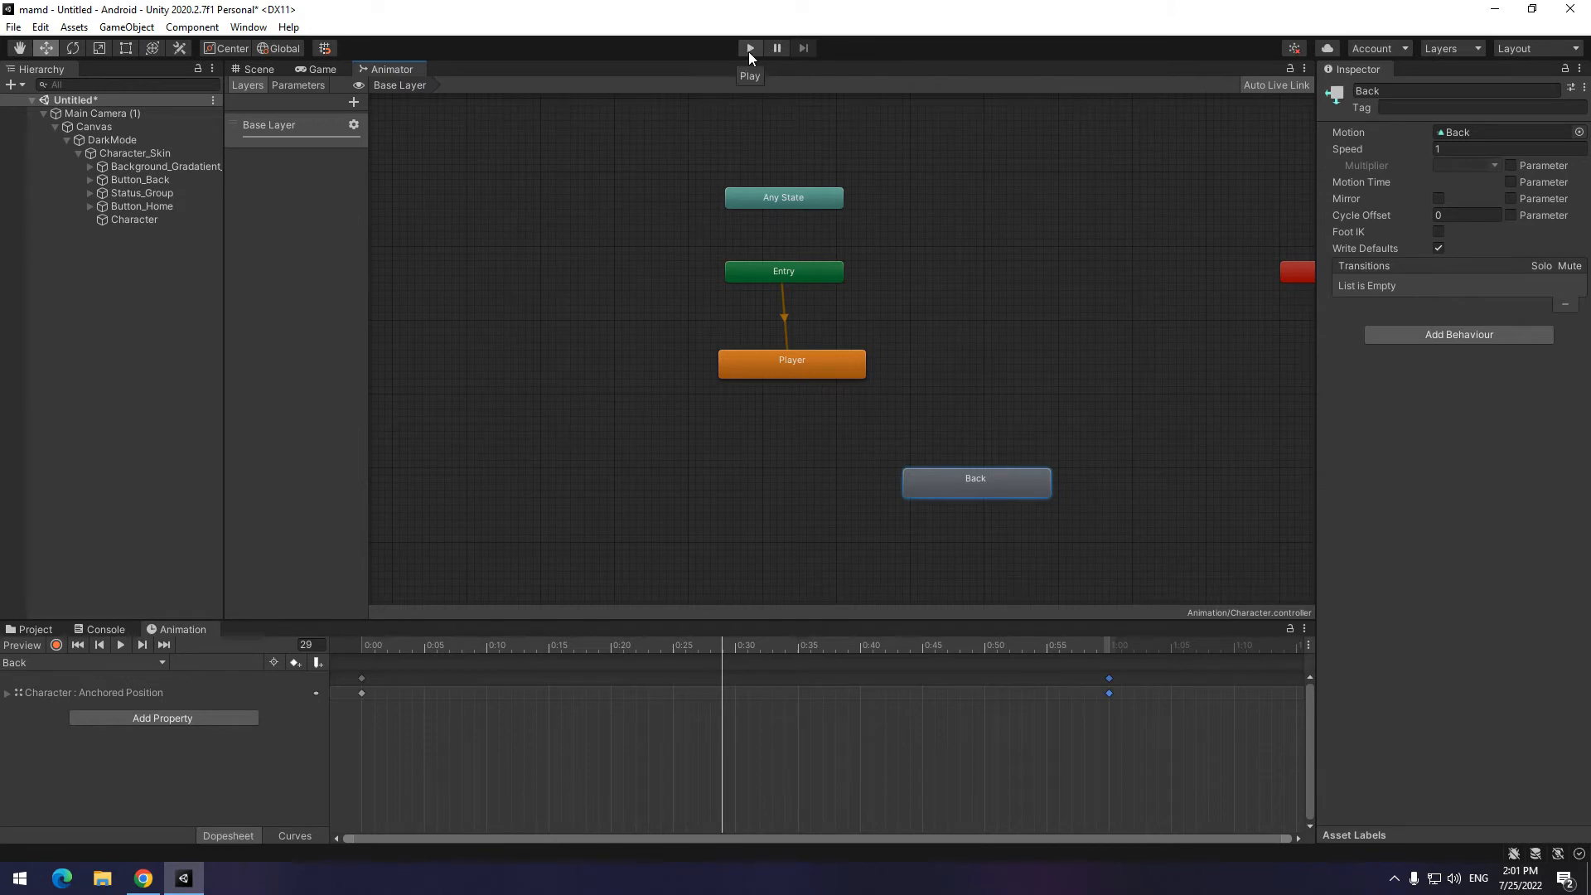
Run the scene and dock the Animator window beside the Animation window so the running game stays in view
left_click(748, 50)
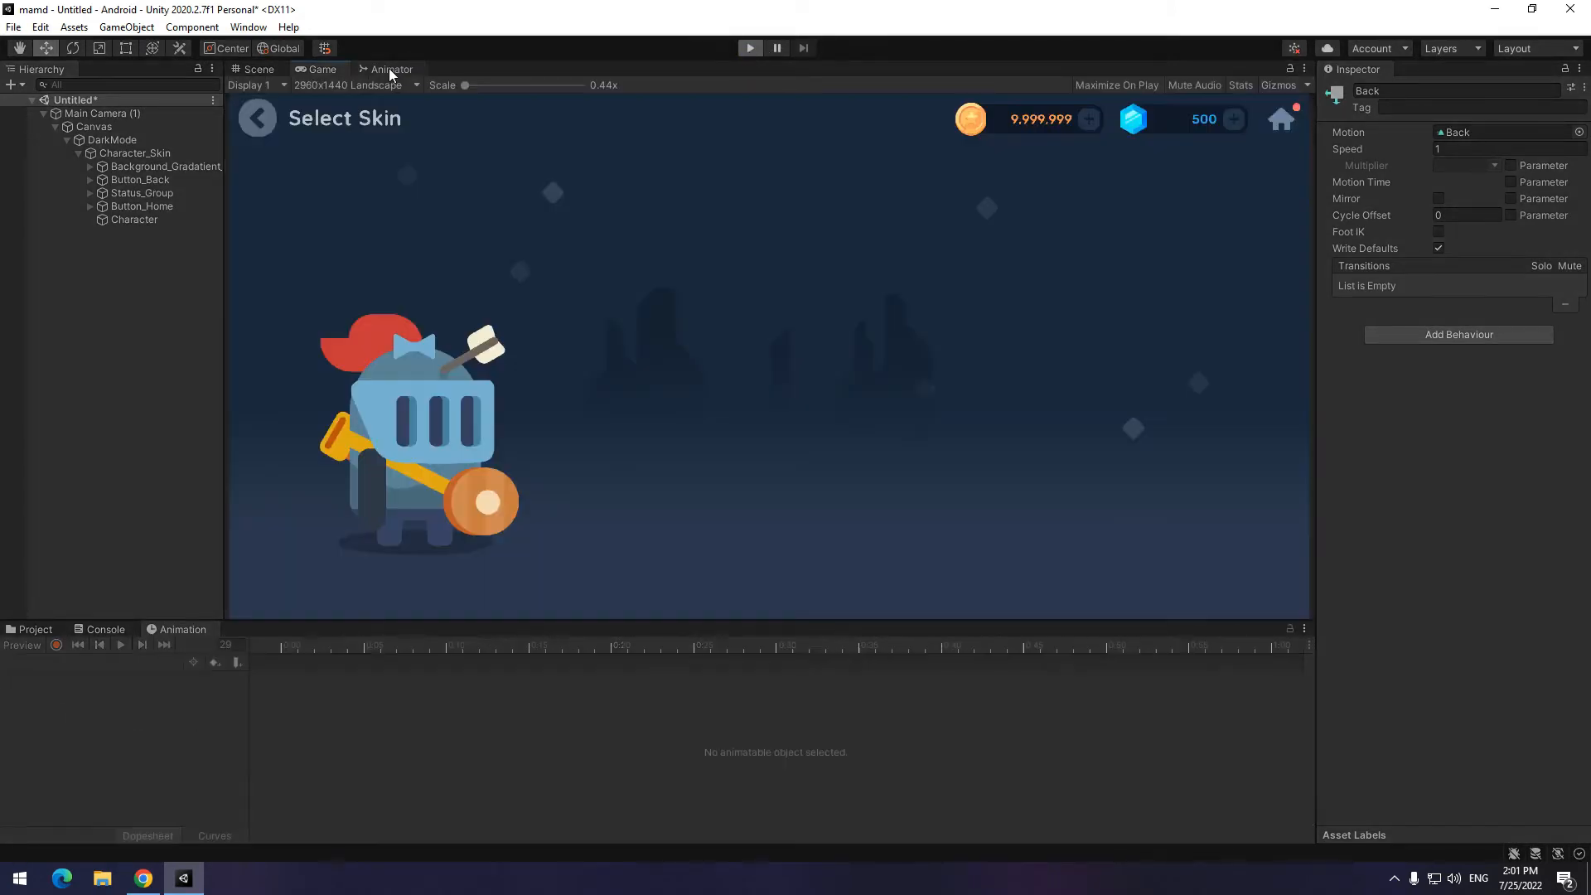
left_click(412, 72)
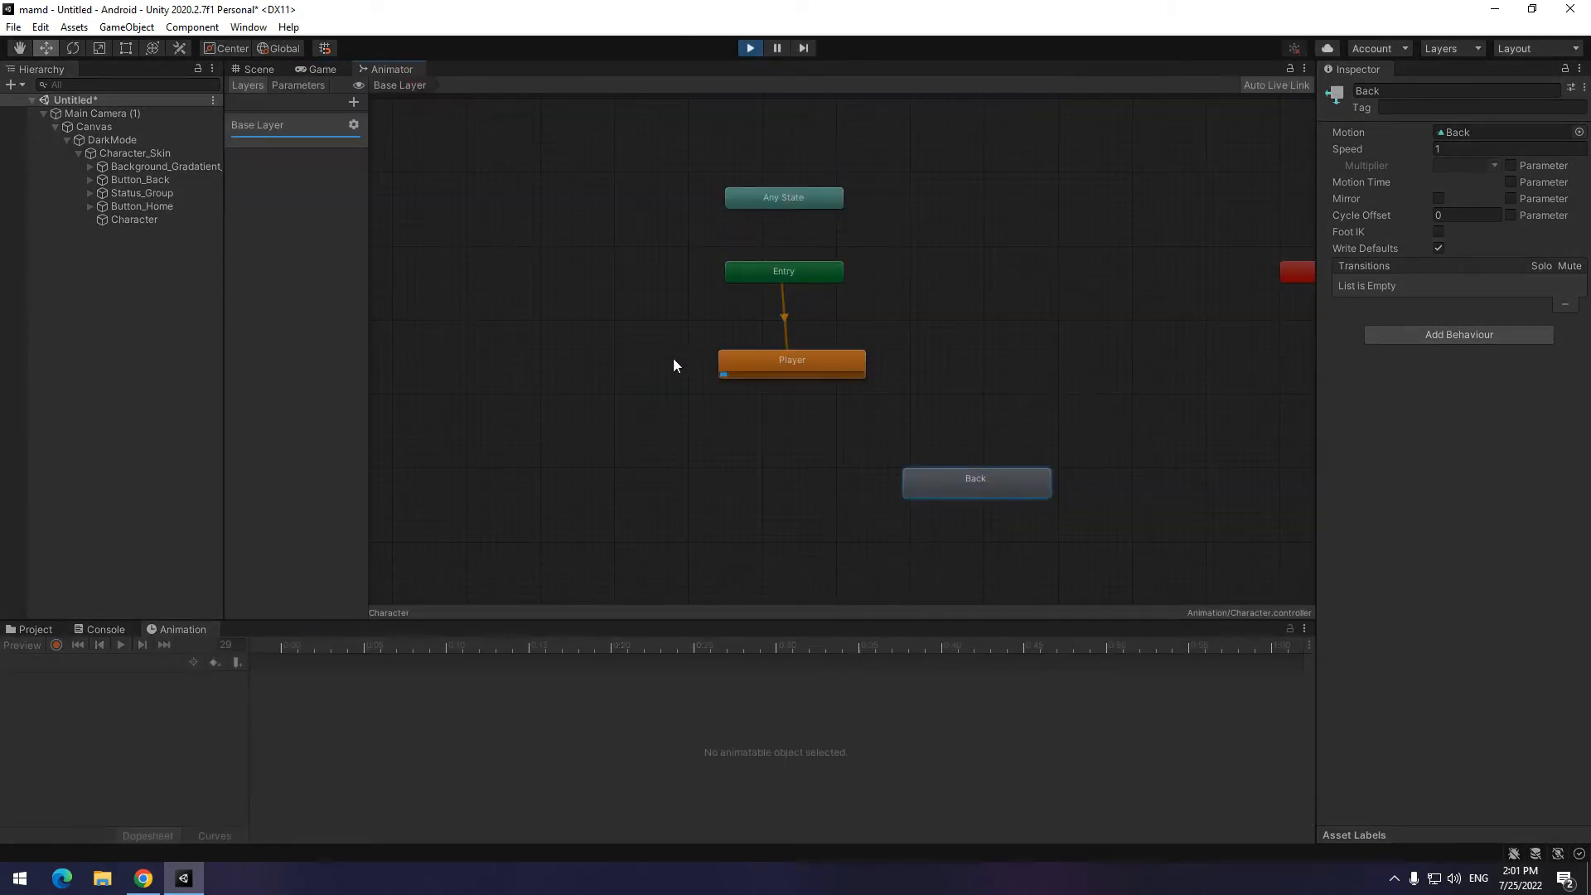
left_click_drag(399, 69, 590, 633)
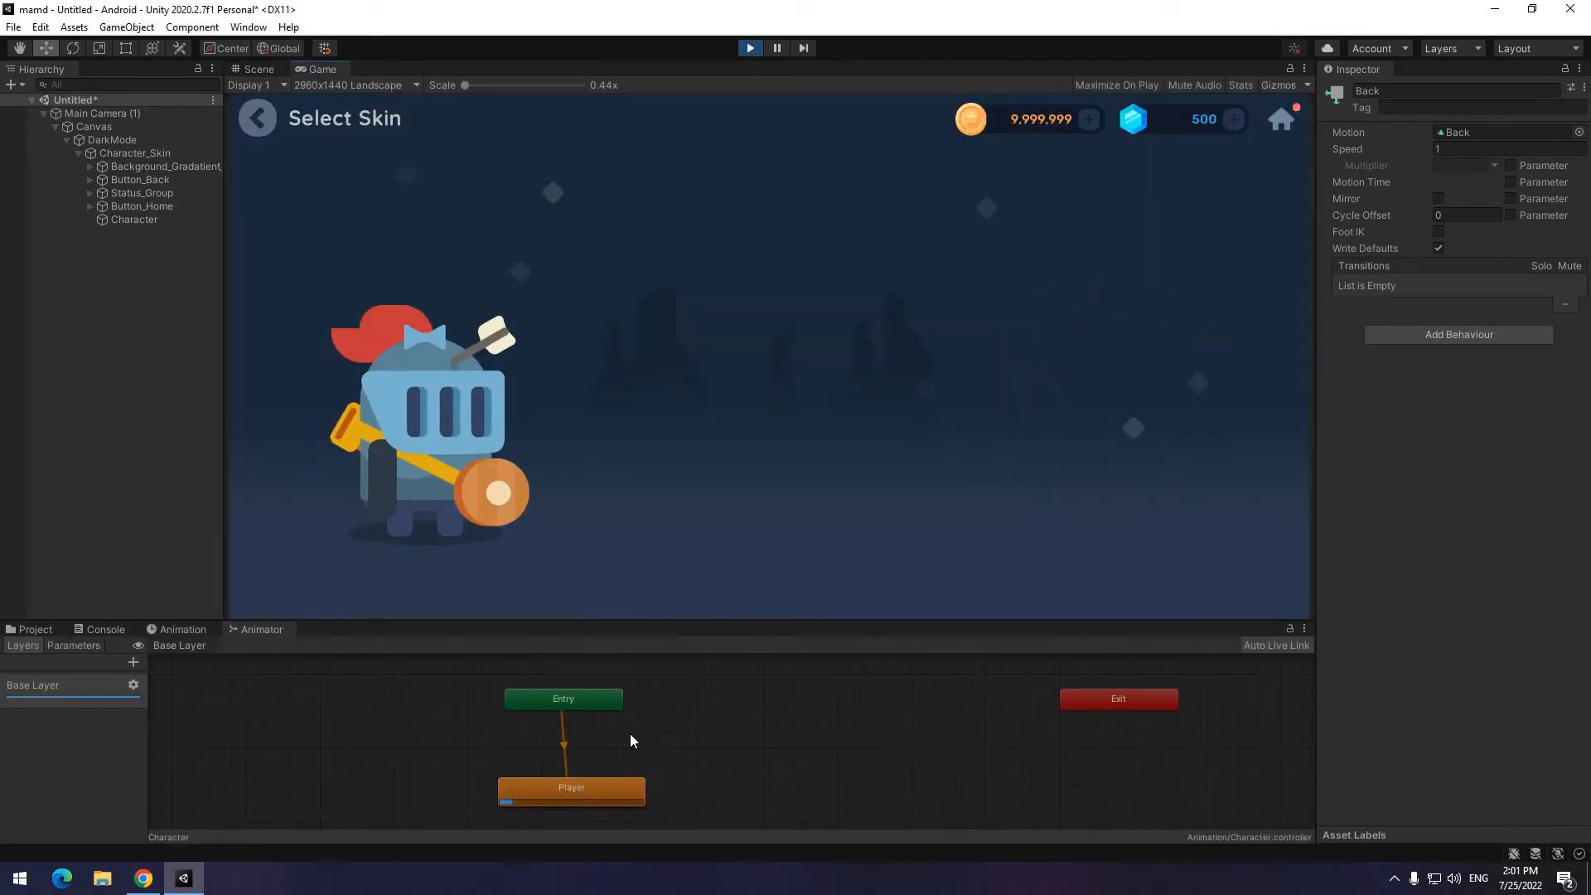
Move the Back state up closer to the Player state in the Animator graph
middle_click_drag(582, 794, 654, 787)
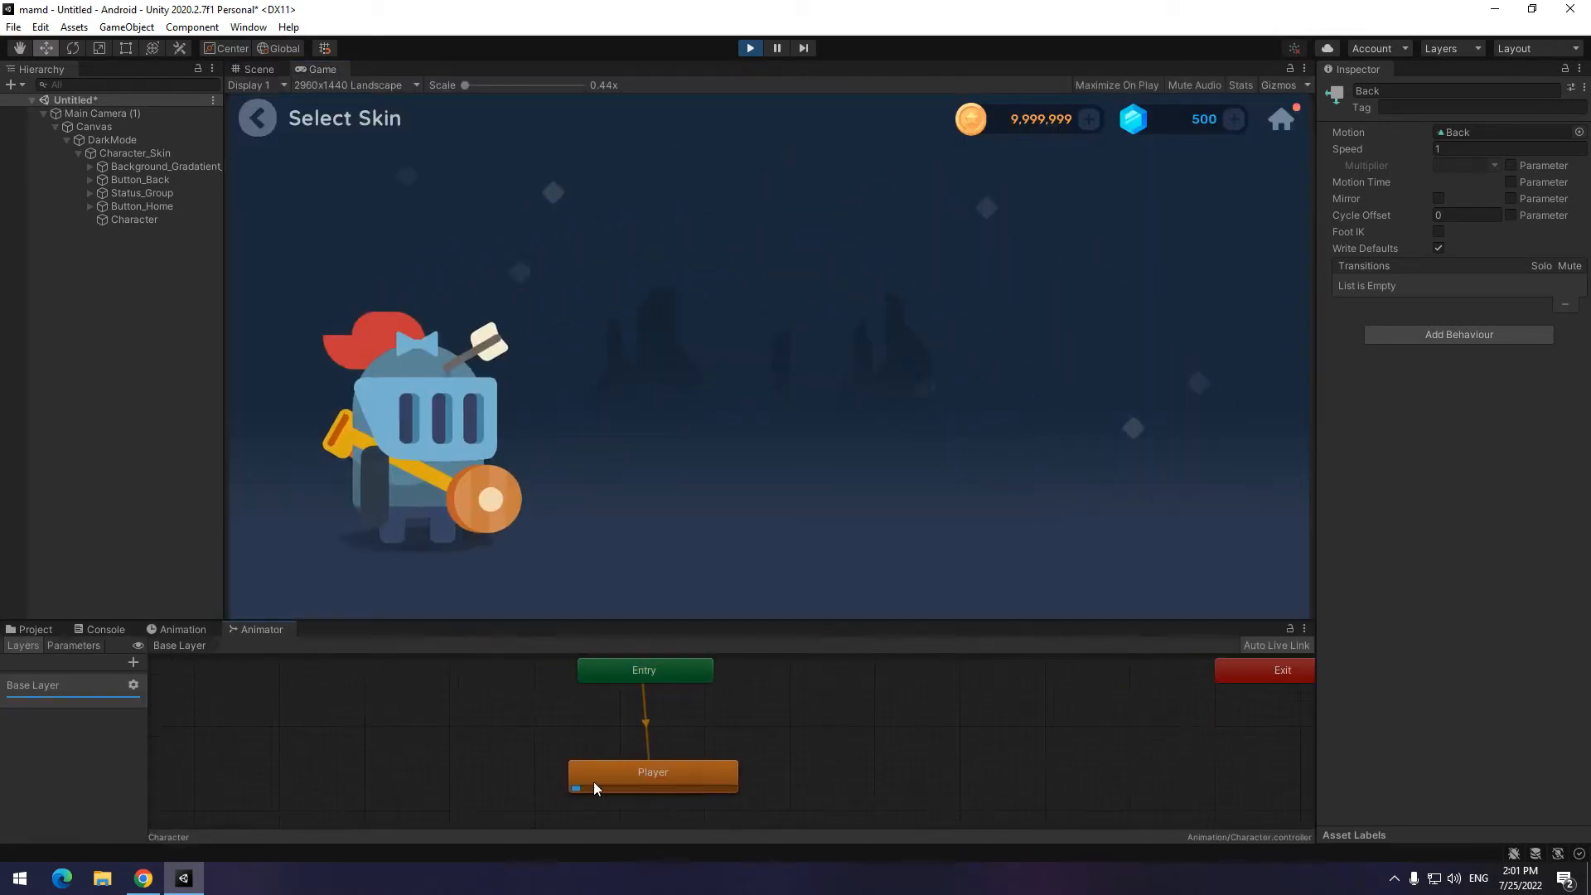
scroll(699, 795, "down", 3)
scroll(694, 710, "up", 3)
scroll(635, 716, "up", 1)
middle_click_drag(911, 785, 833, 784)
right_click(656, 694)
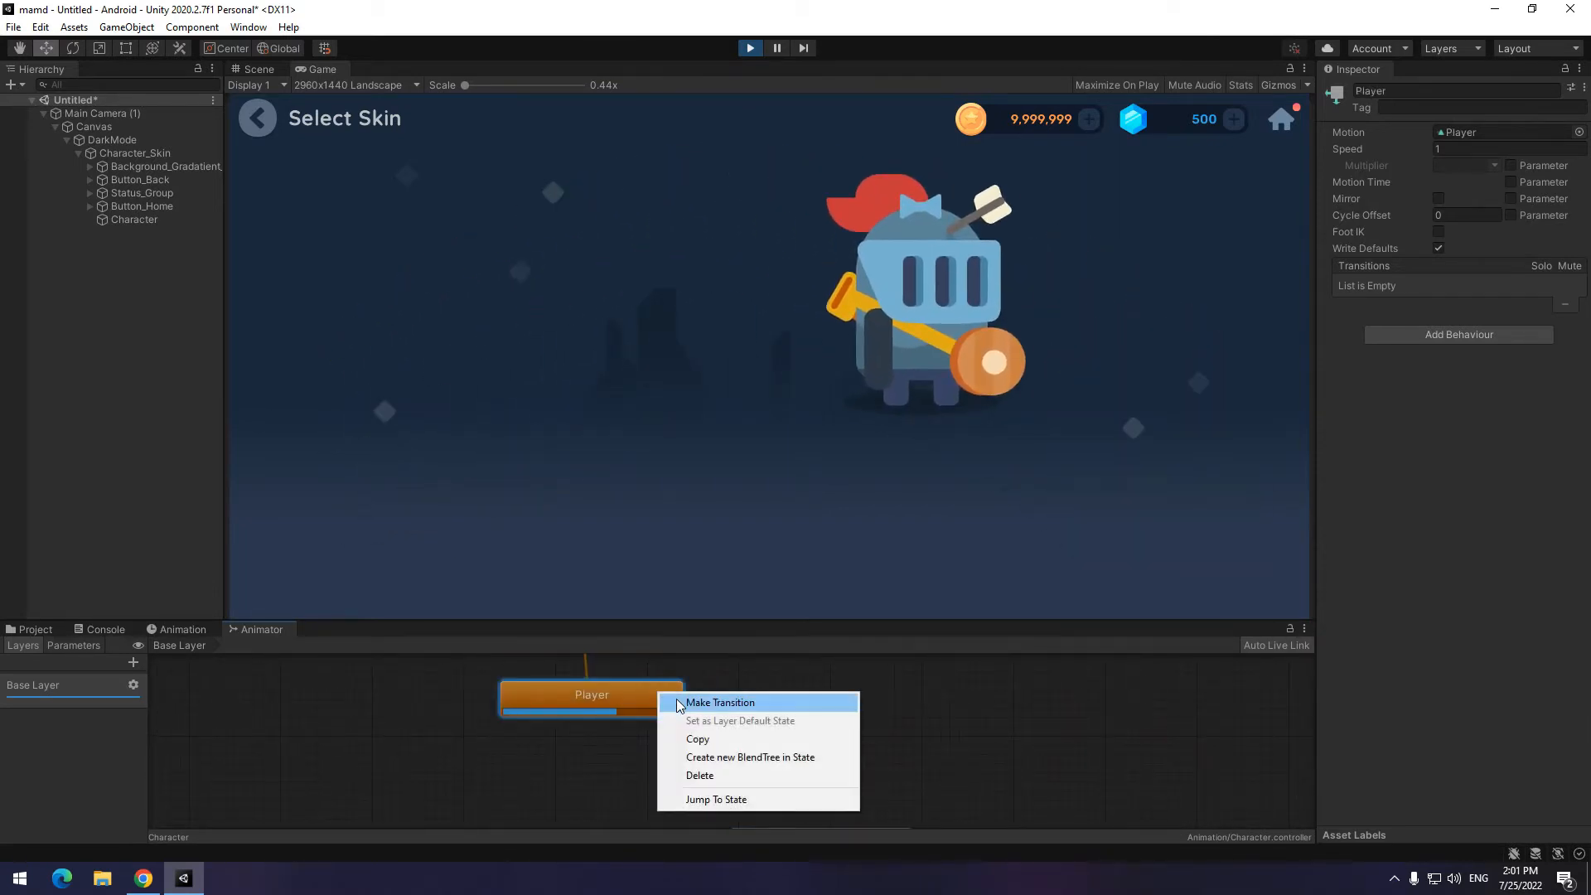
left_click(853, 676)
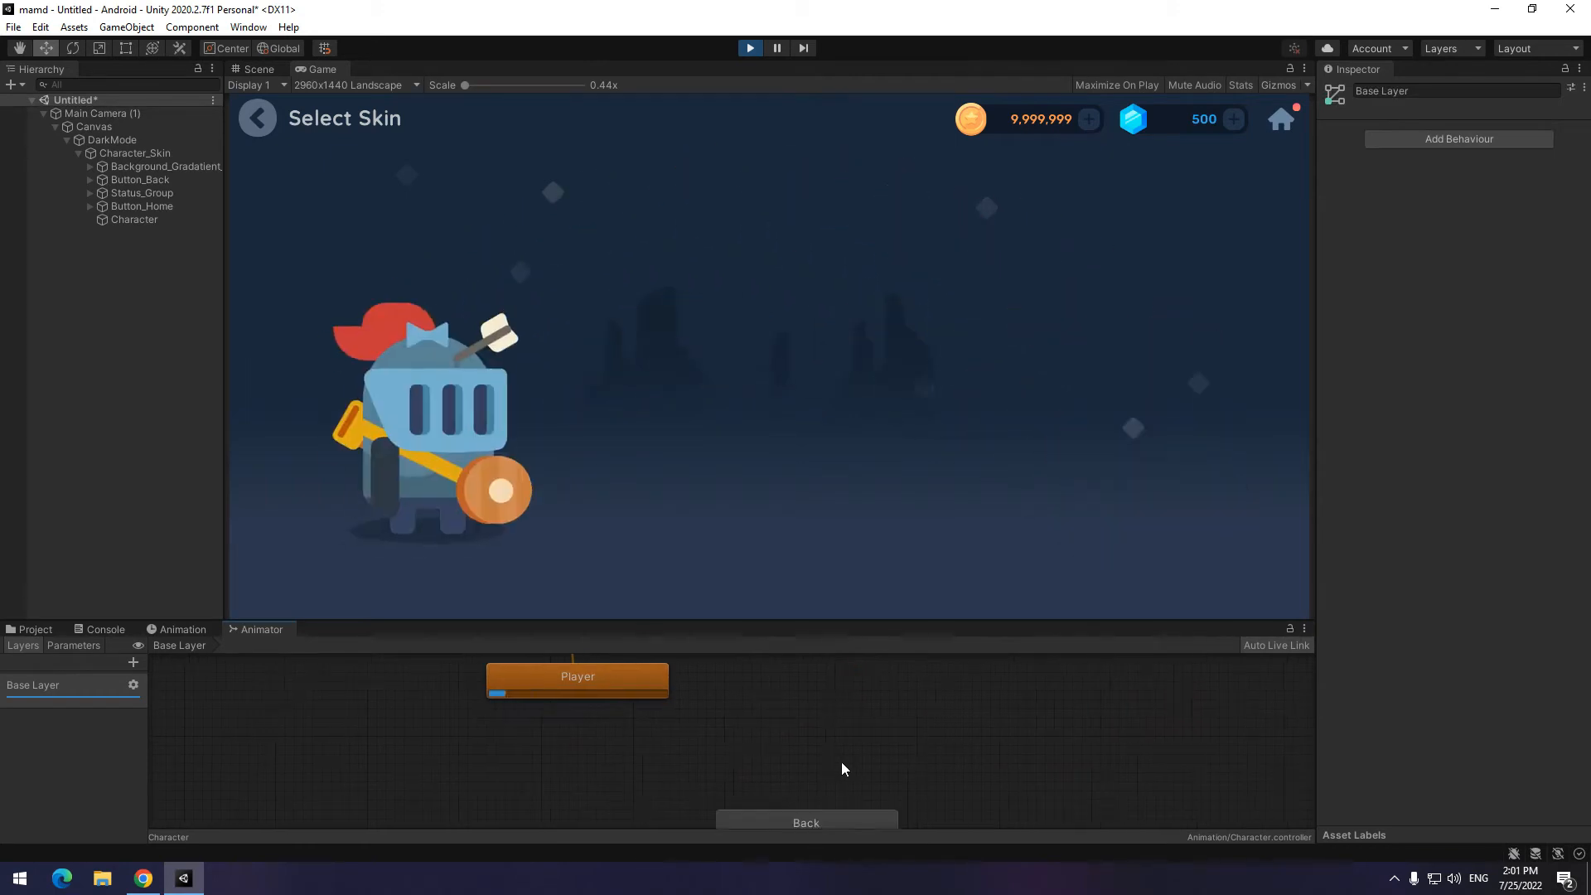
scroll(802, 733, "down", 2)
left_click_drag(809, 811, 828, 763)
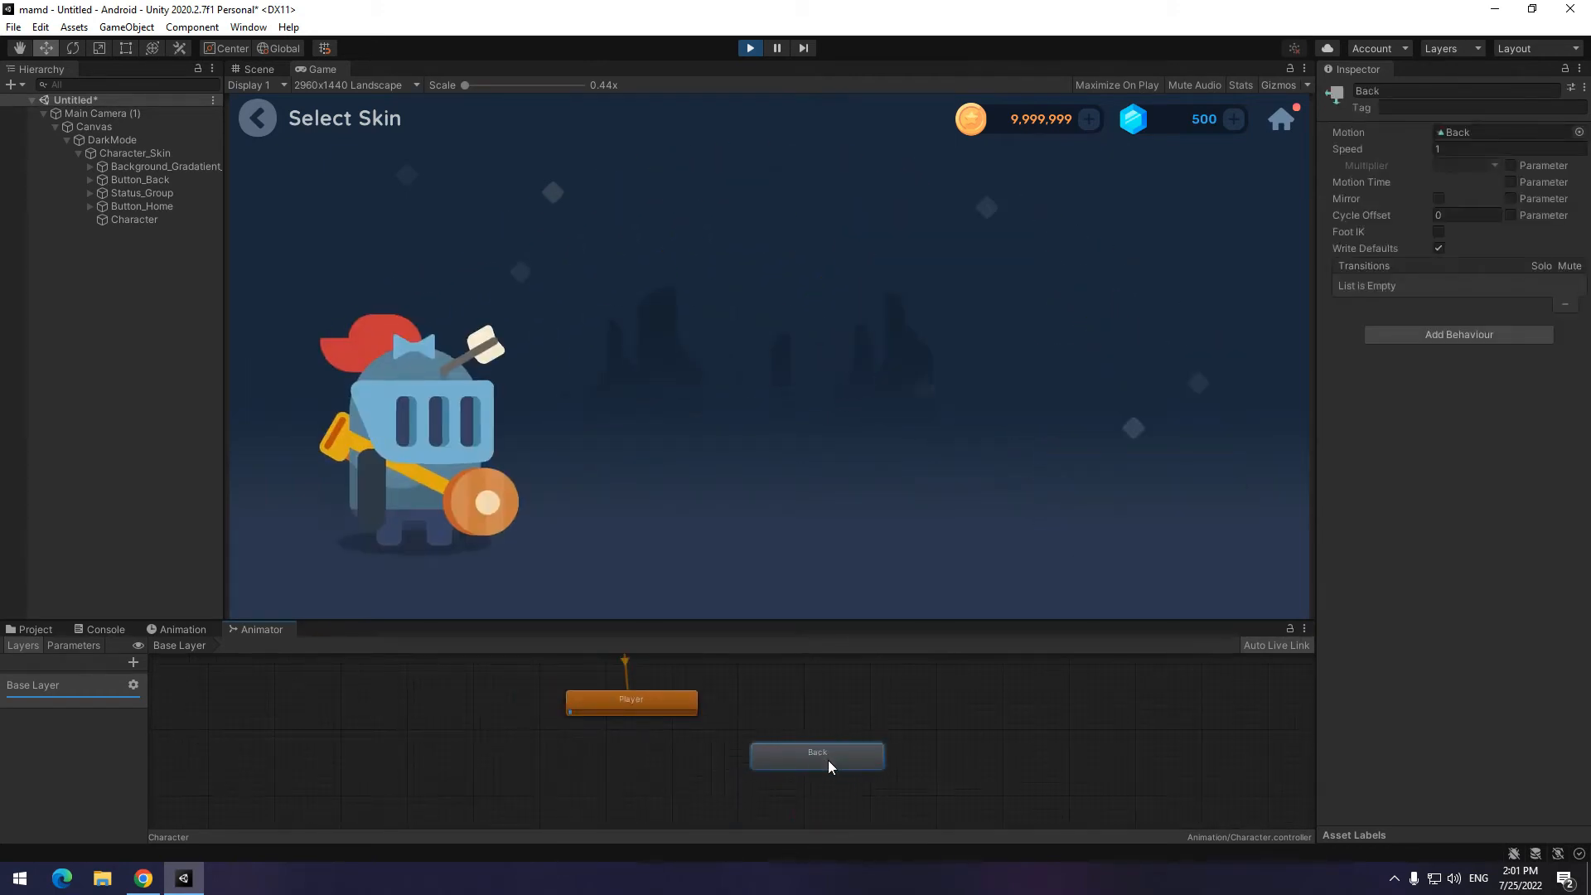
Make a transition from the Player state to the Back state and move Back slightly lower
right_click(696, 712)
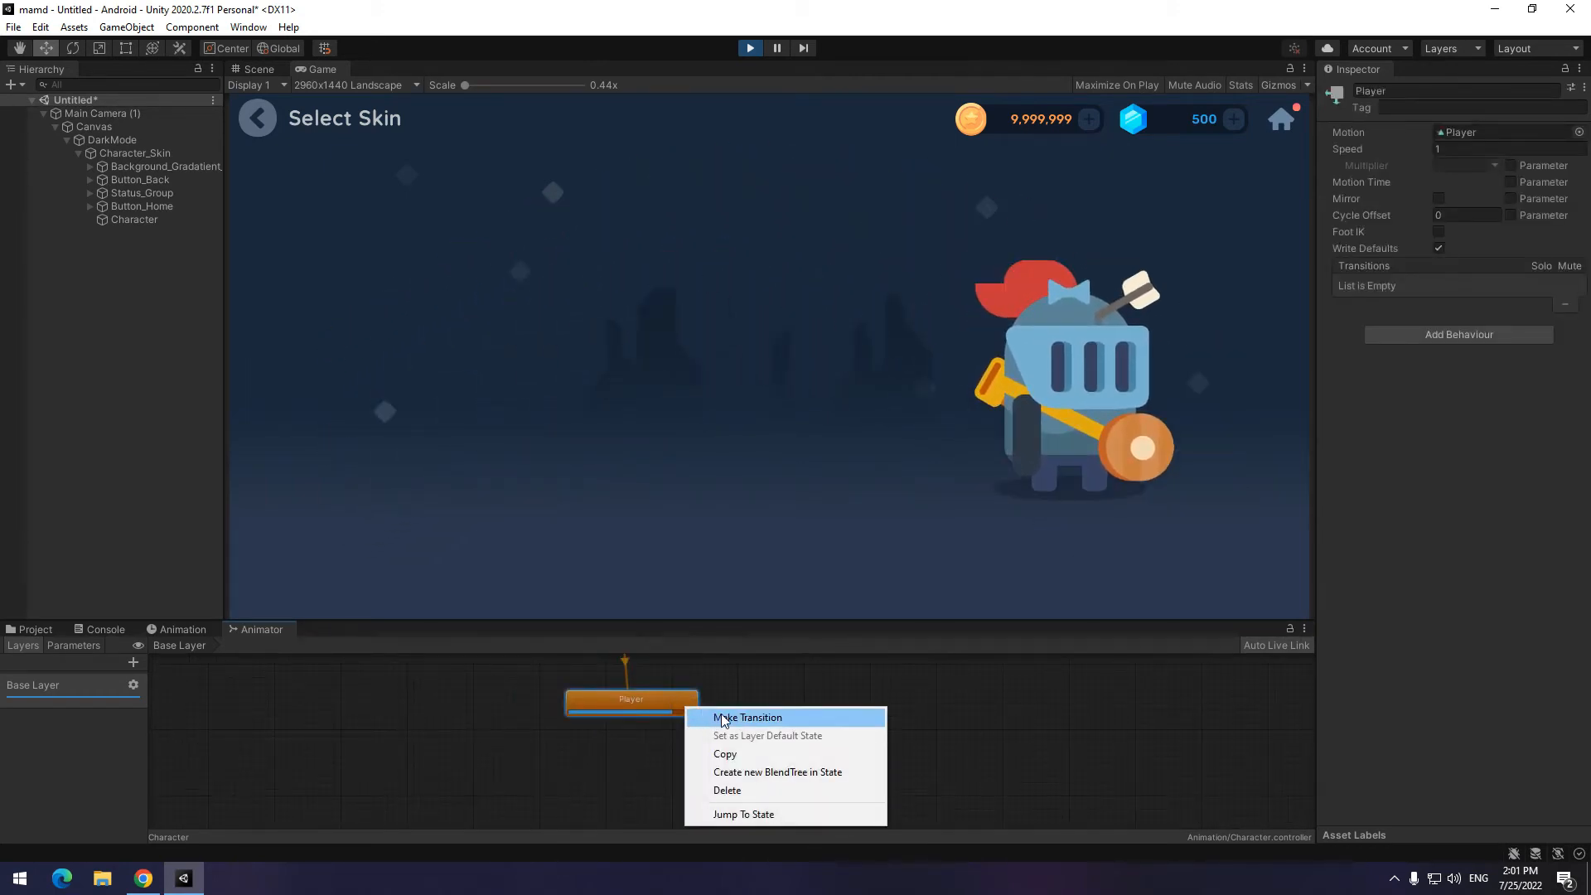
left_click(727, 719)
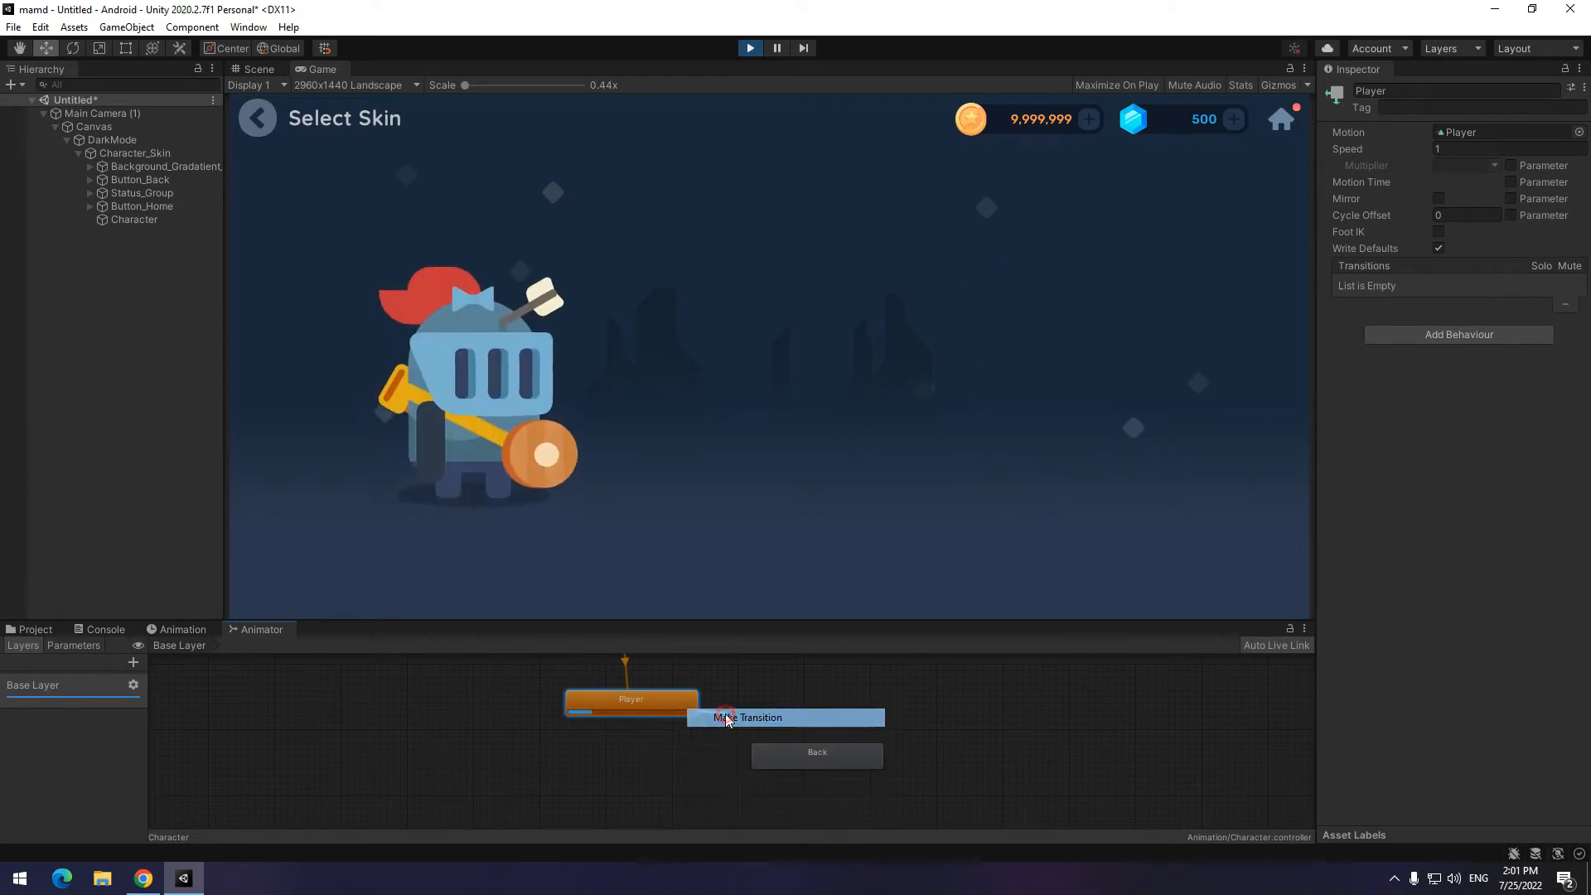
left_click(778, 756)
left_click_drag(804, 752, 784, 786)
Set the Player -> Back transition's Transition Duration to 0 and turn off its Fixed Duration
left_click(646, 704)
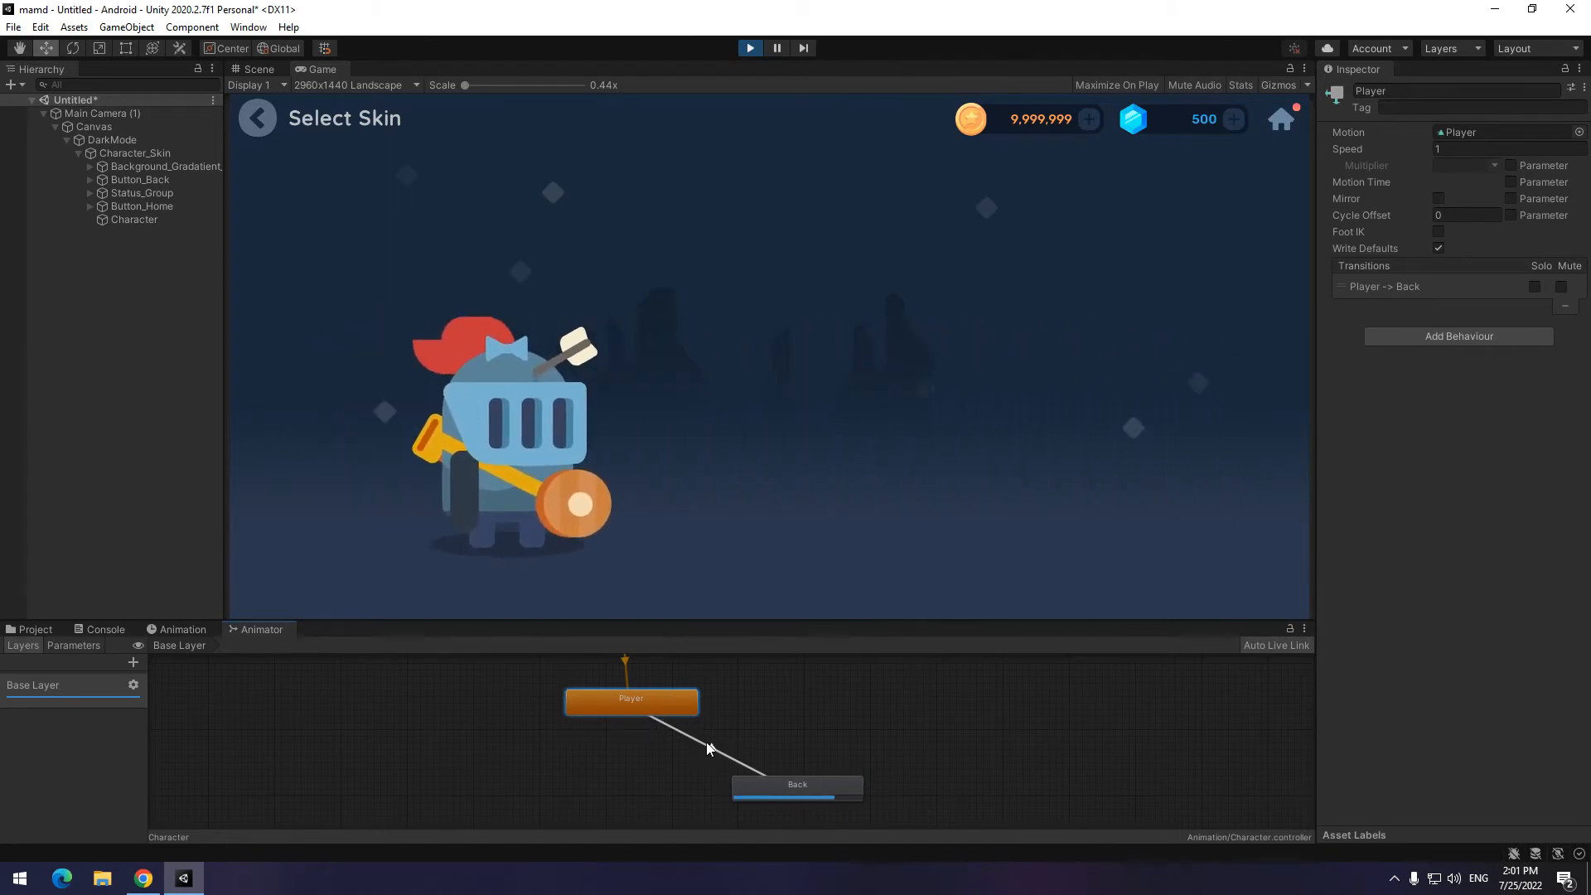
left_click(708, 748)
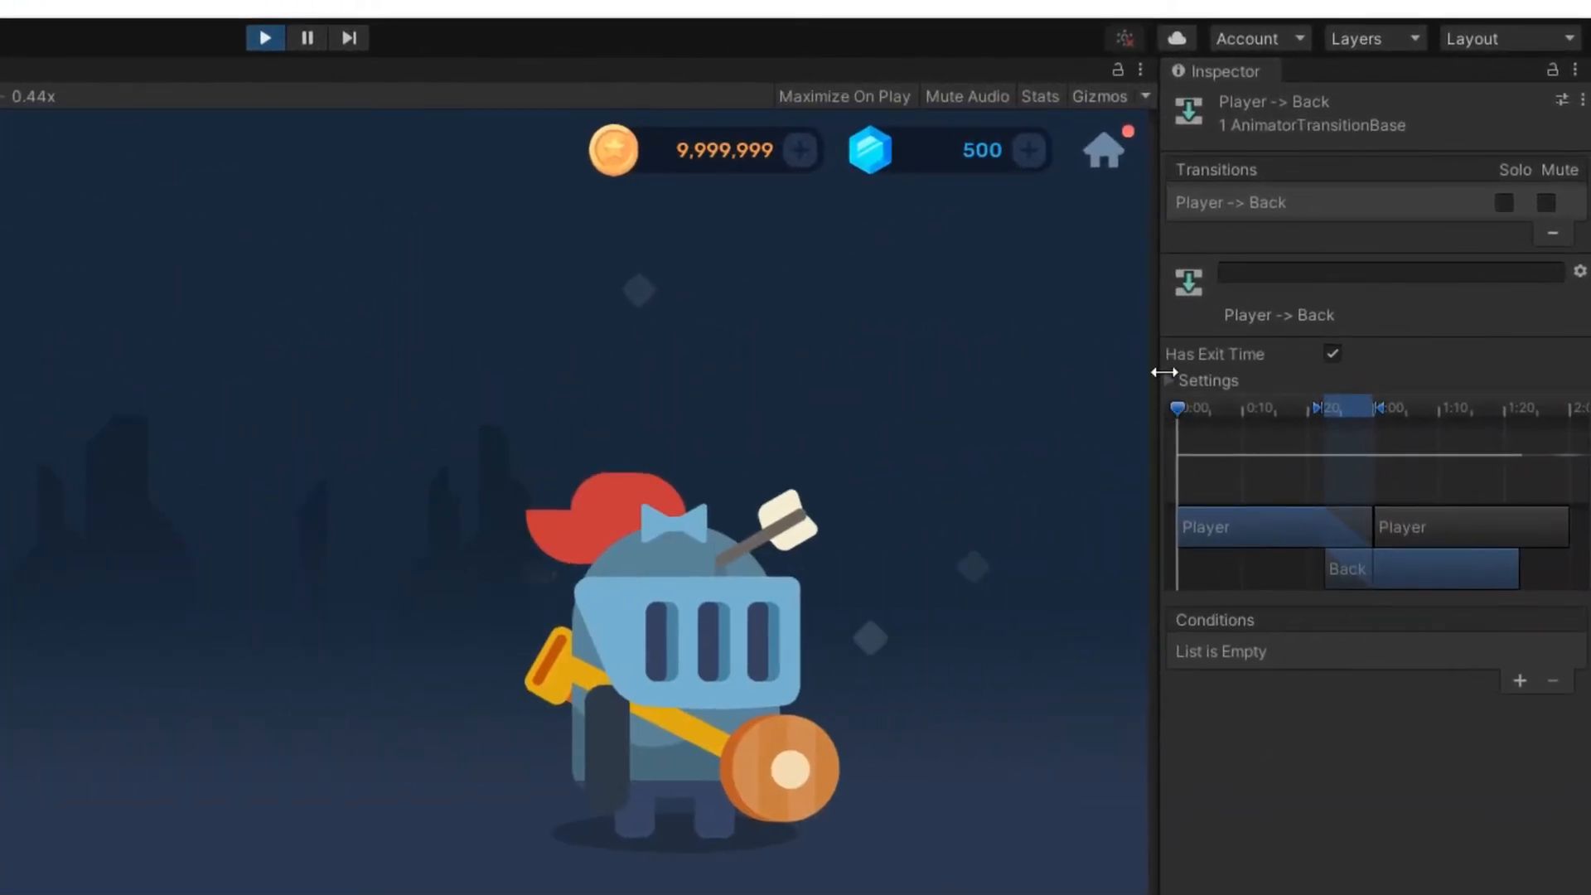
left_click(1169, 381)
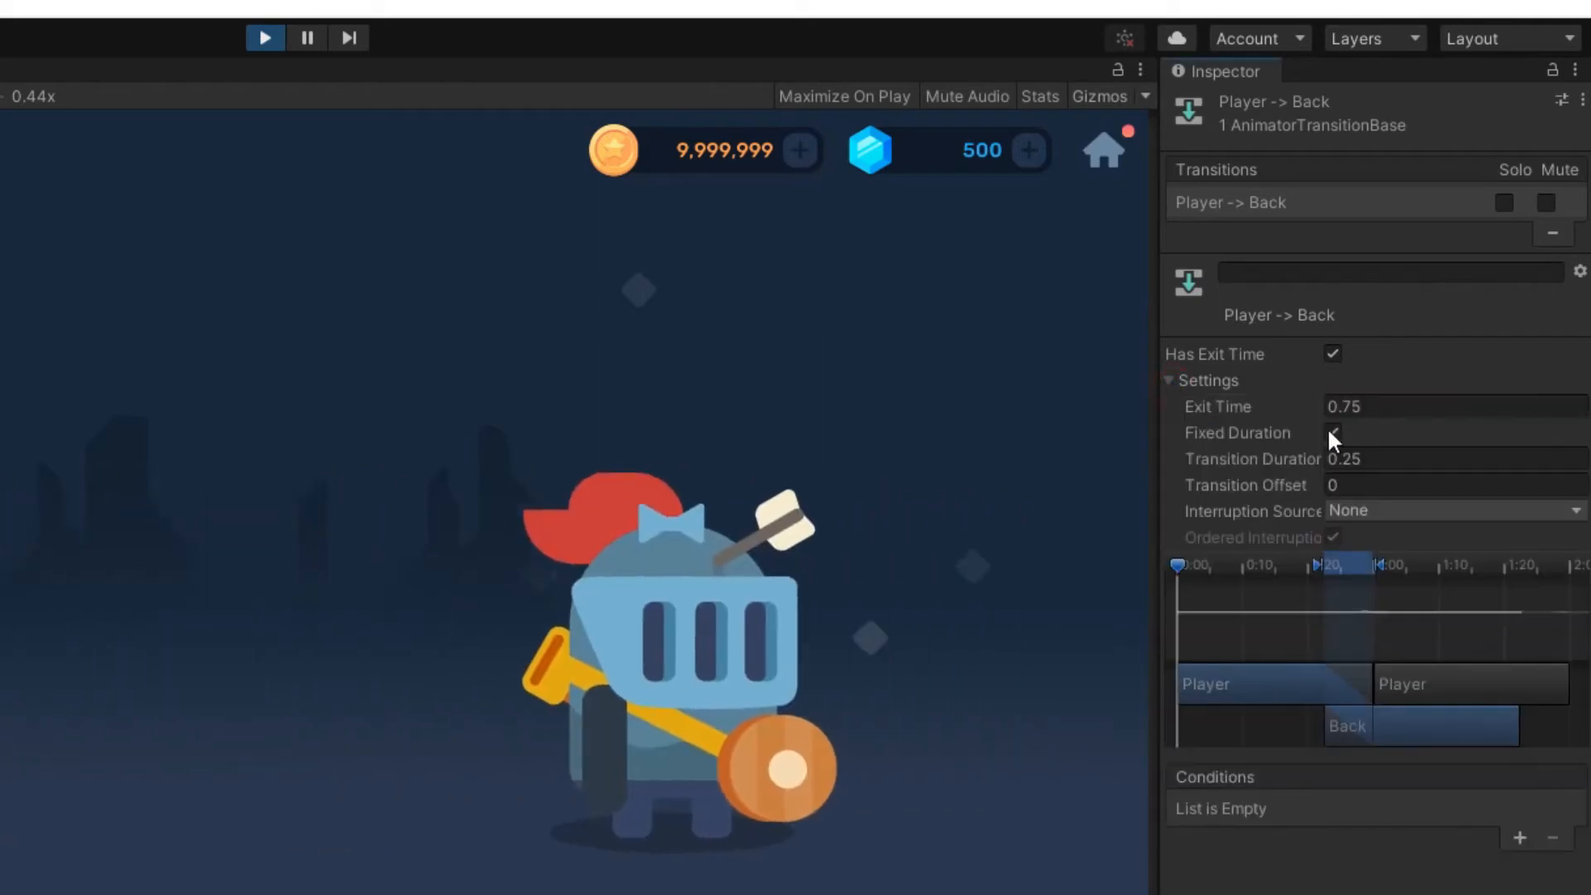
left_click(1356, 458)
type("0")
left_click(1332, 432)
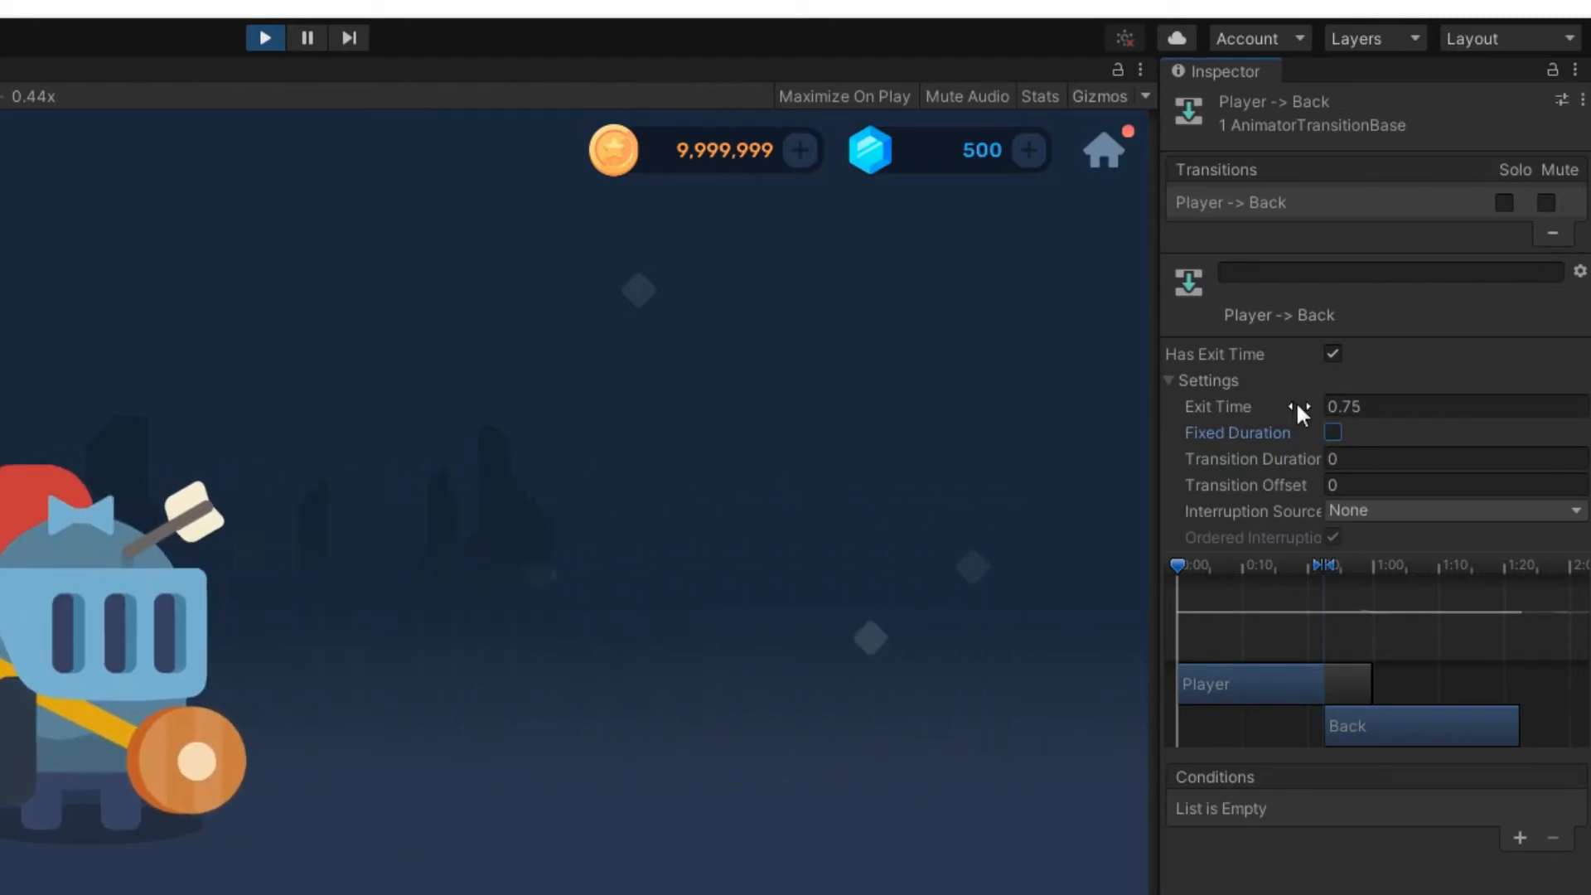
Set the Player -> Back transition's Exit Time to 1 and restart play mode to test it
left_click(1365, 406)
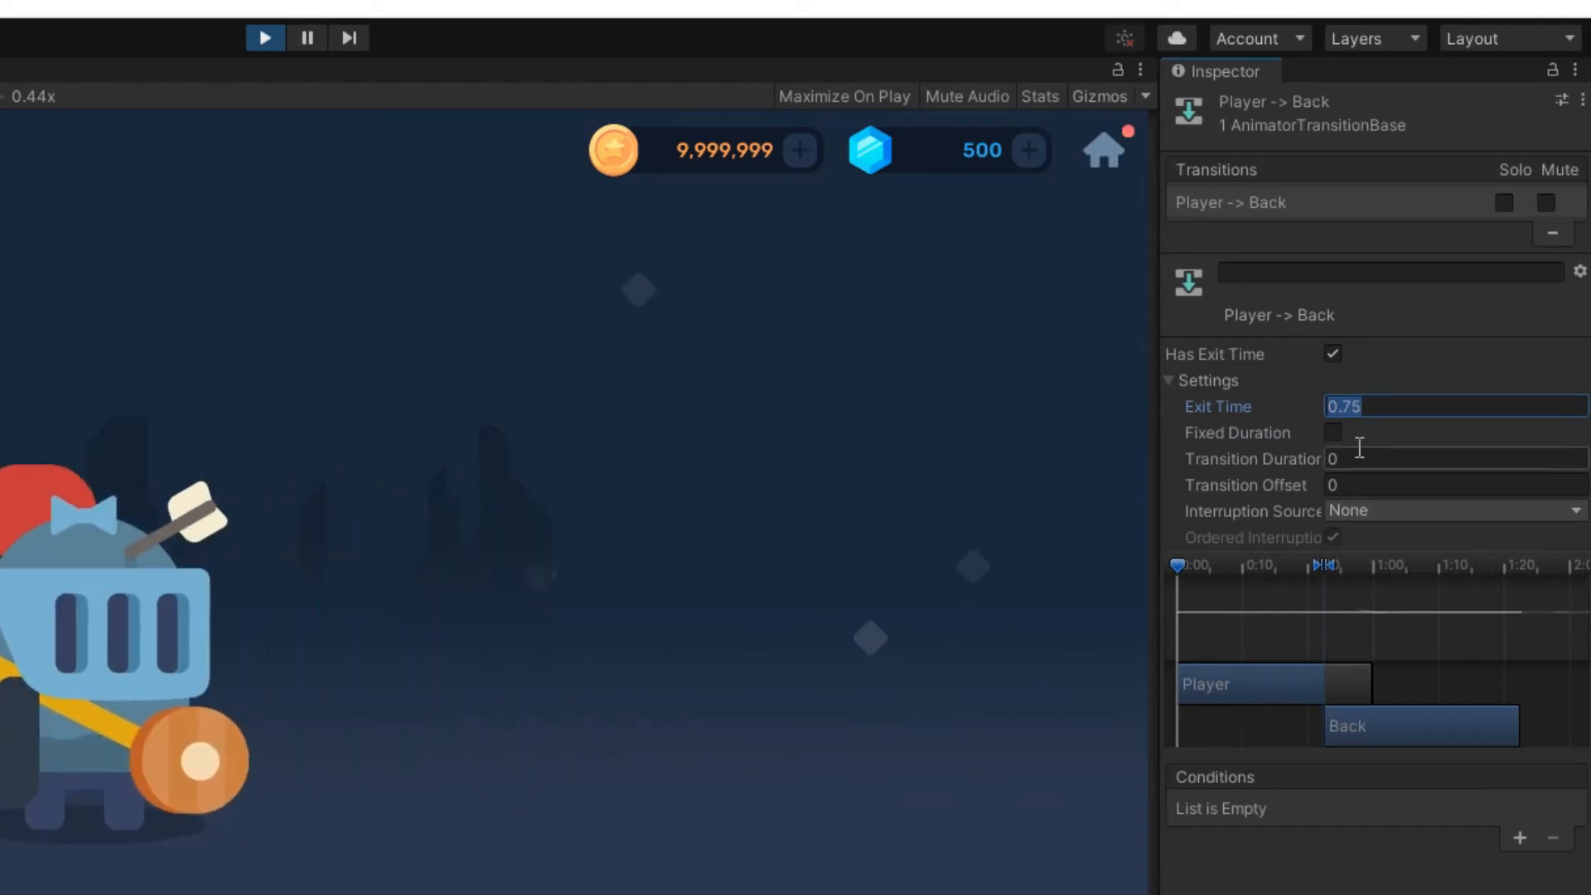
type("1")
key("Return")
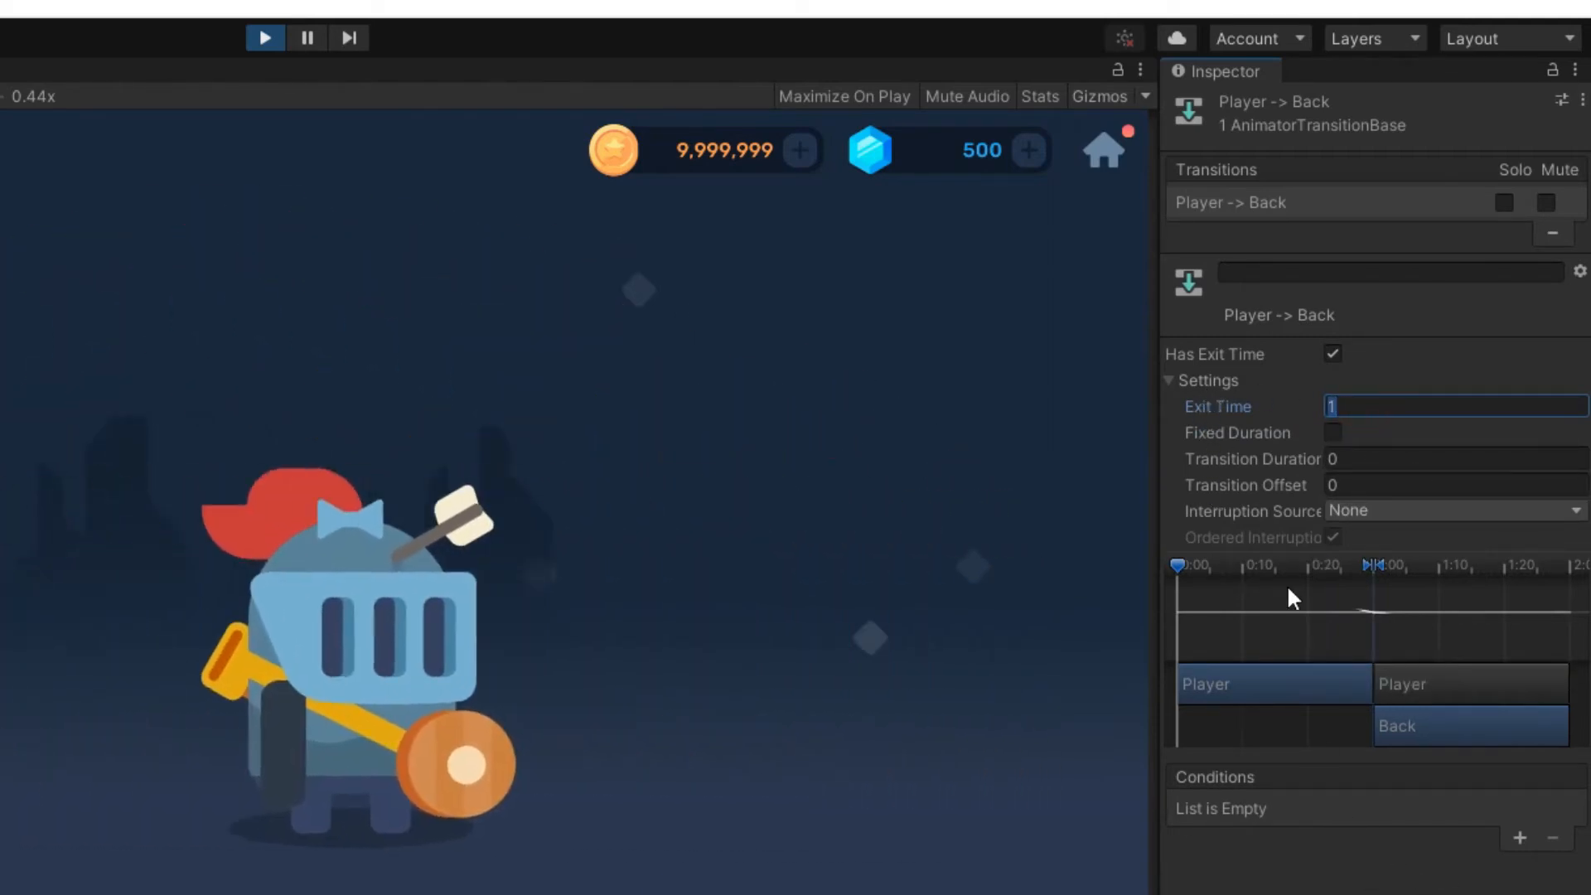
left_click(1353, 367)
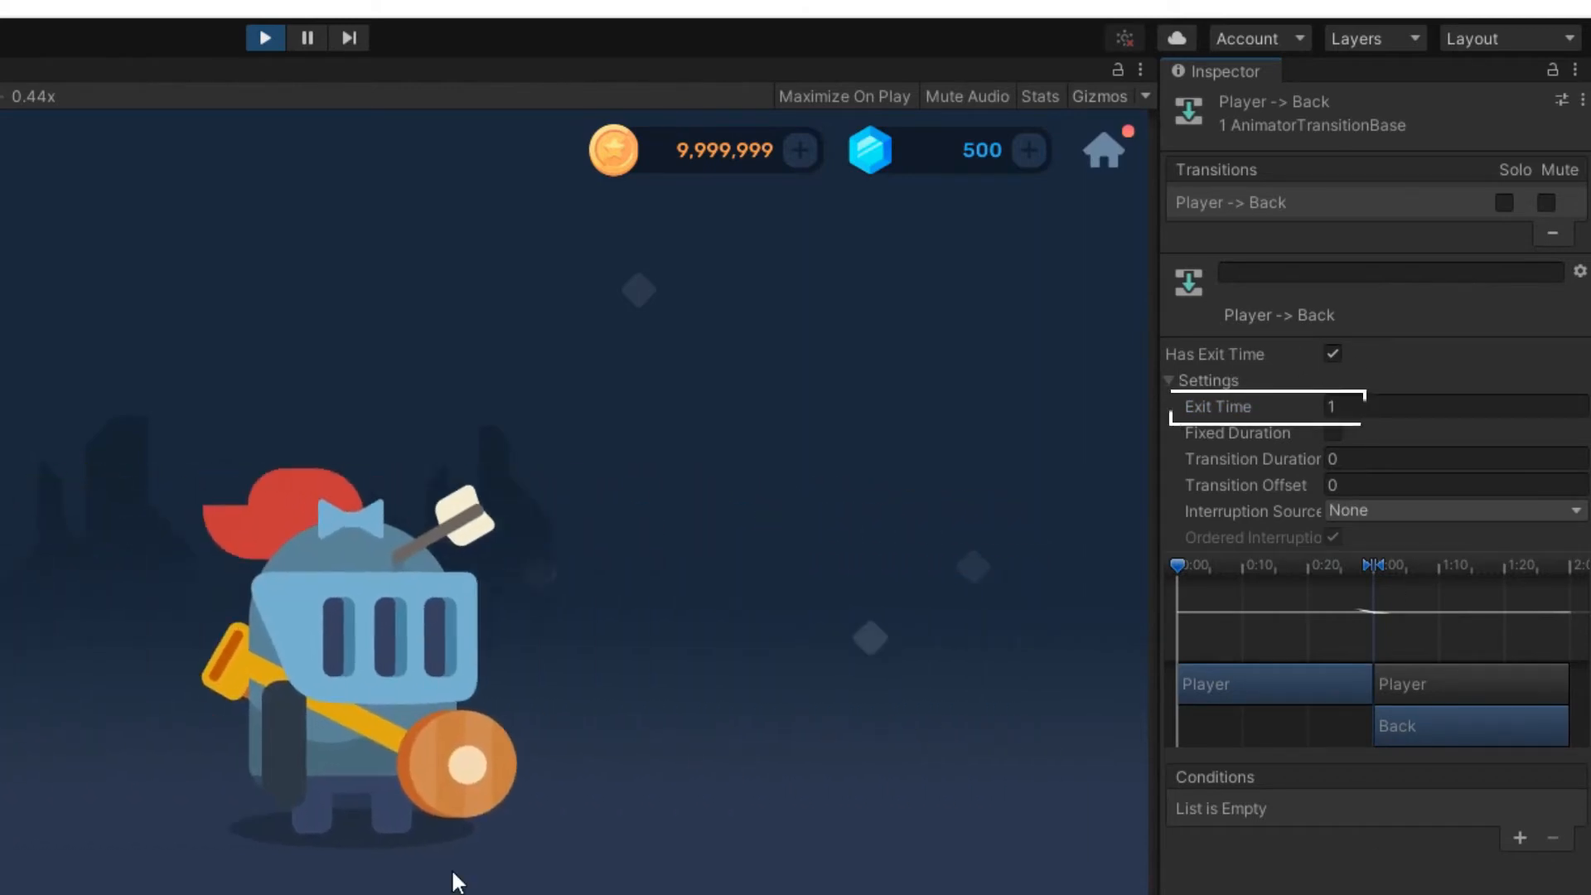
left_click(263, 38)
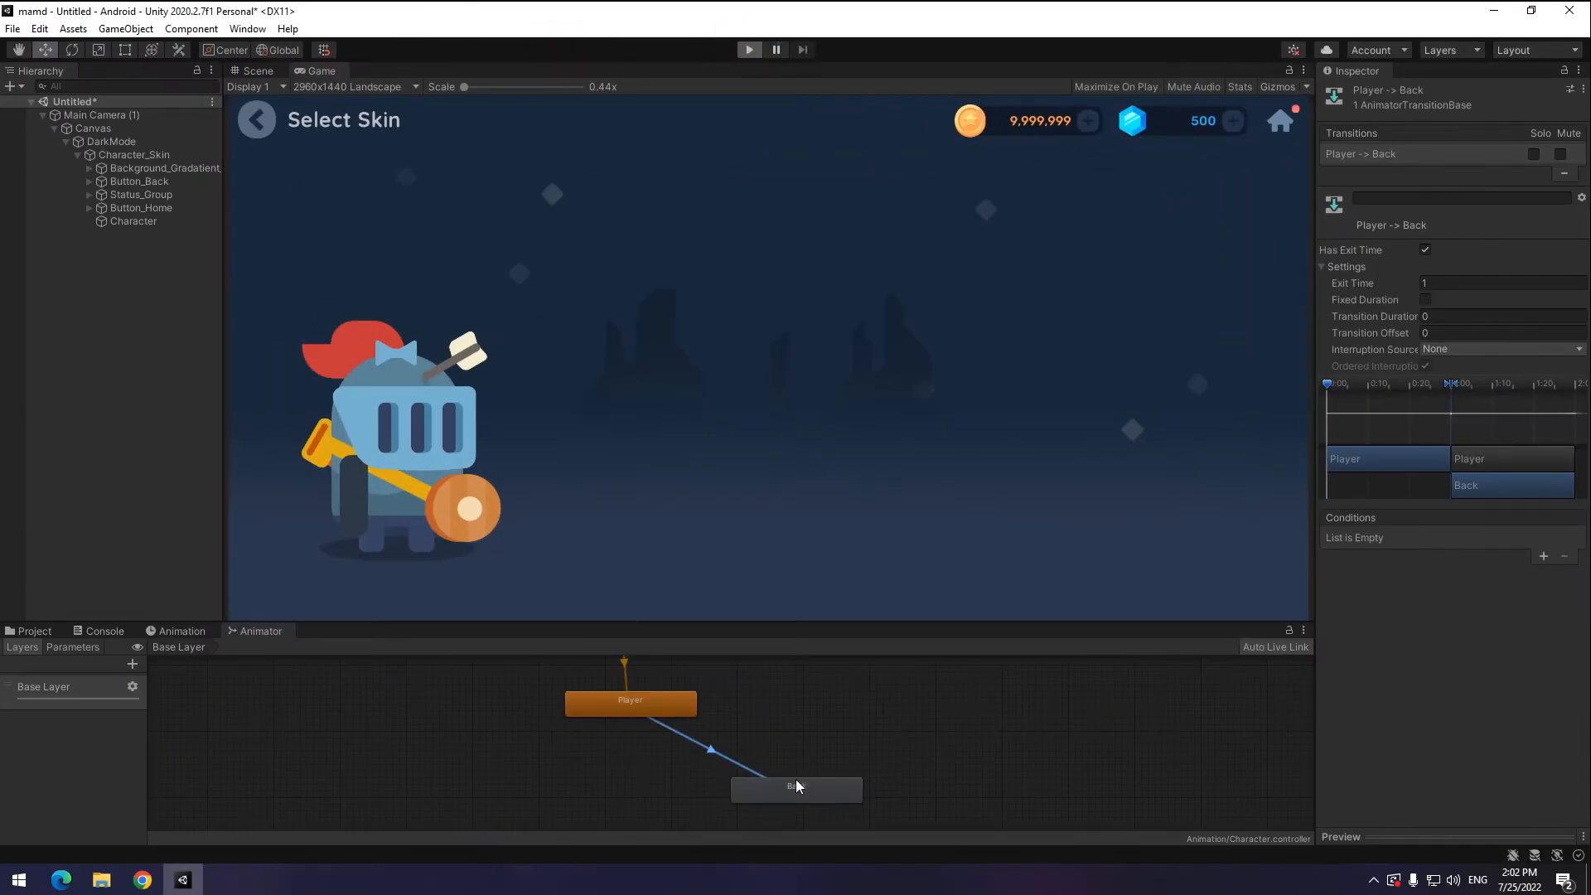
key("ctrl+p")
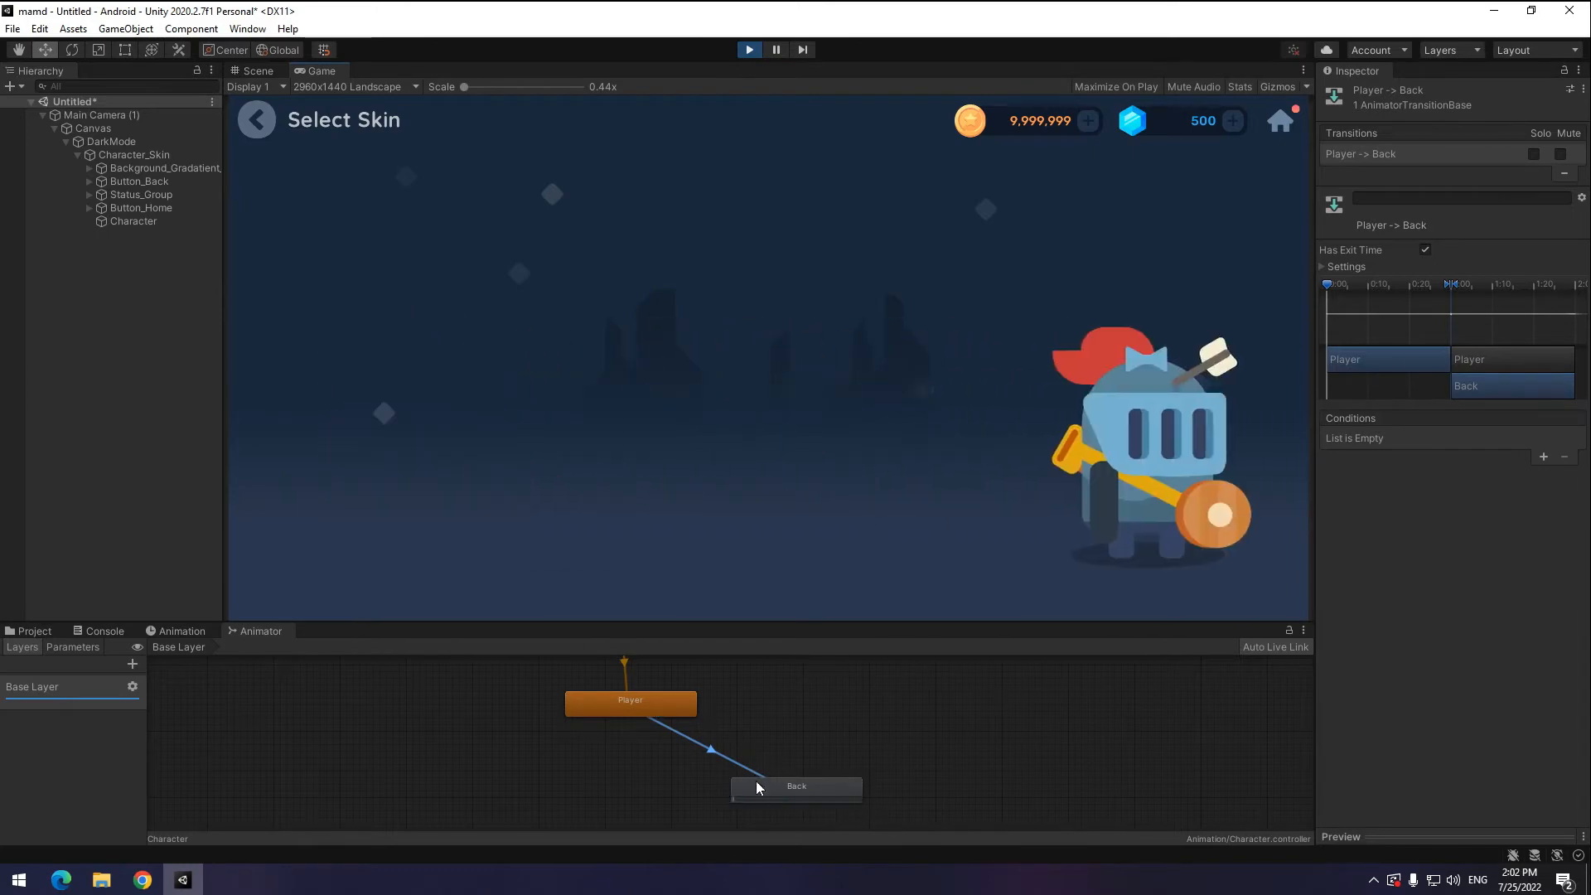
Make a return transition from the Back state to the Player state
right_click(809, 796)
left_click(870, 680)
left_click(662, 705)
Configure the Back -> Player transition with Fixed Duration off, Transition Duration 0 and Exit Time 1
left_click(700, 738)
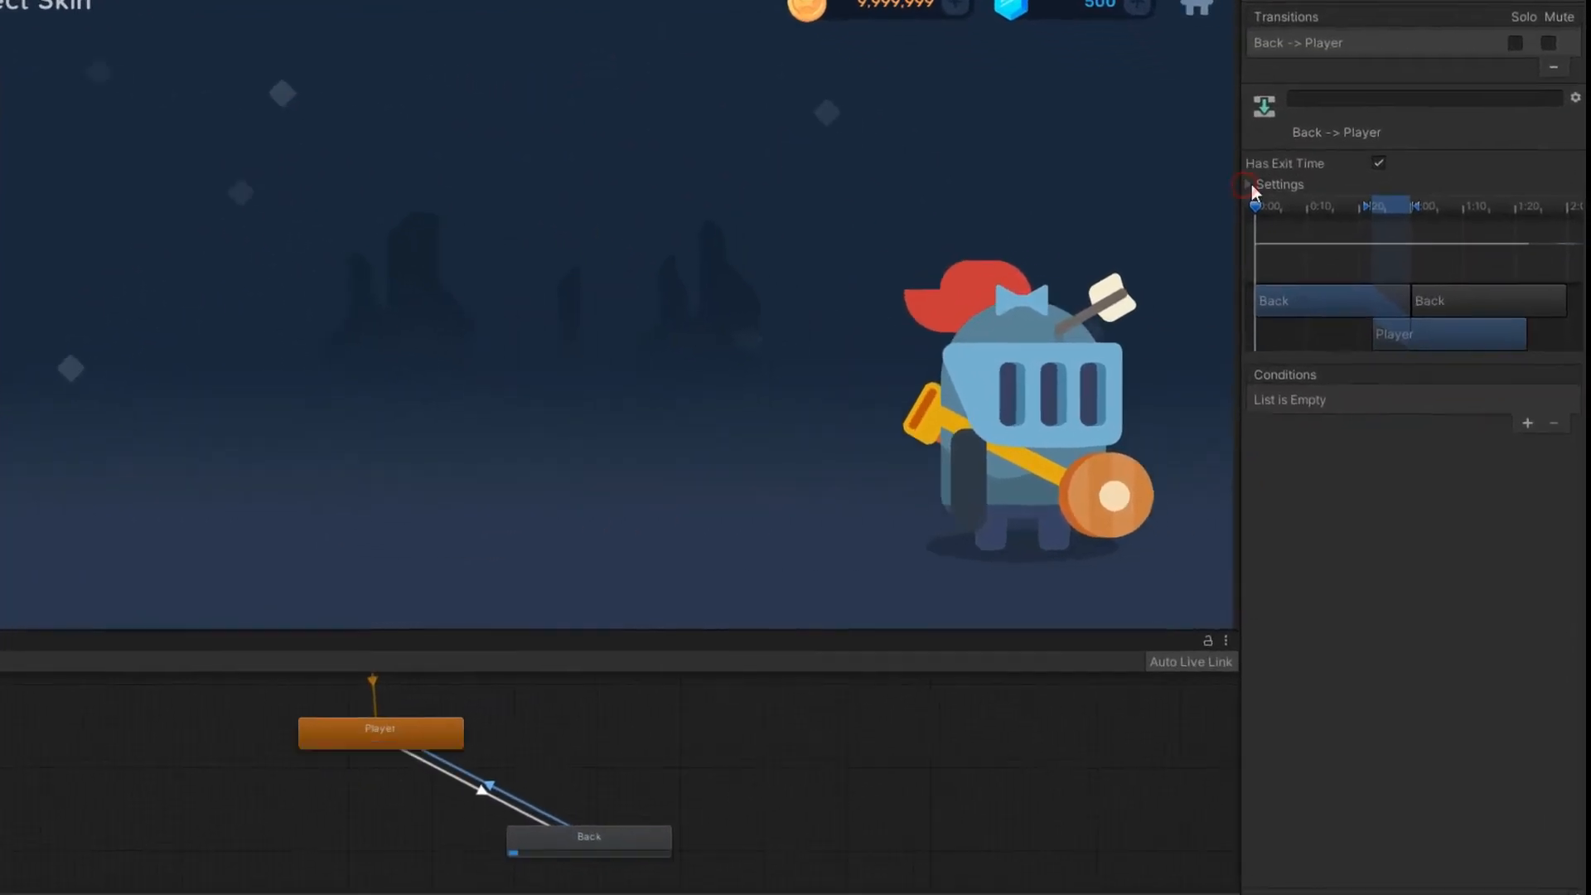
left_click(1342, 267)
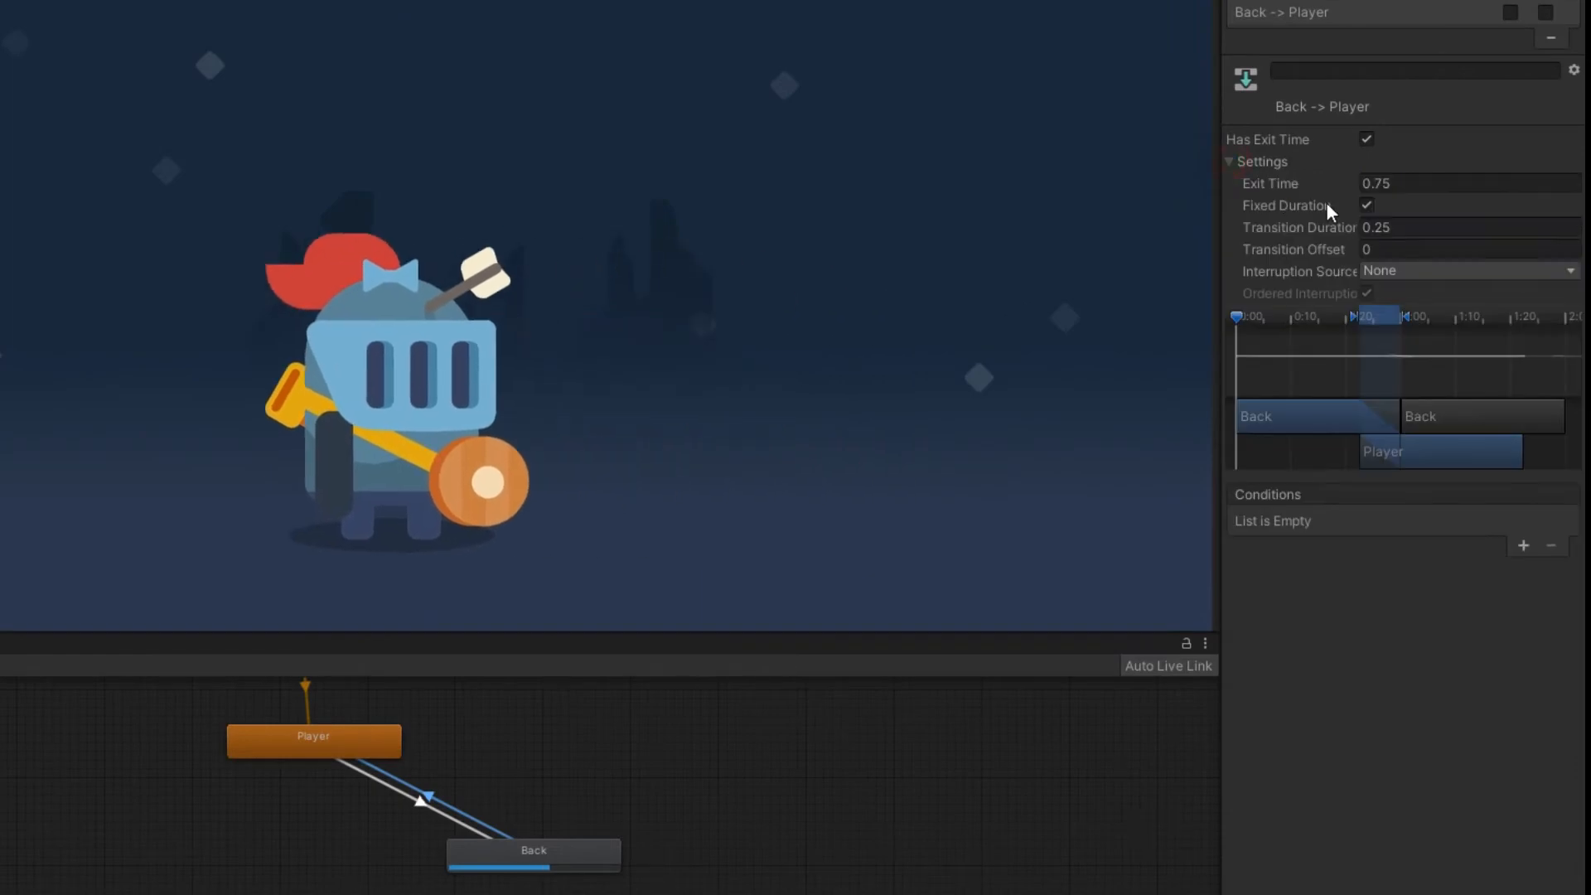
left_click(1380, 225)
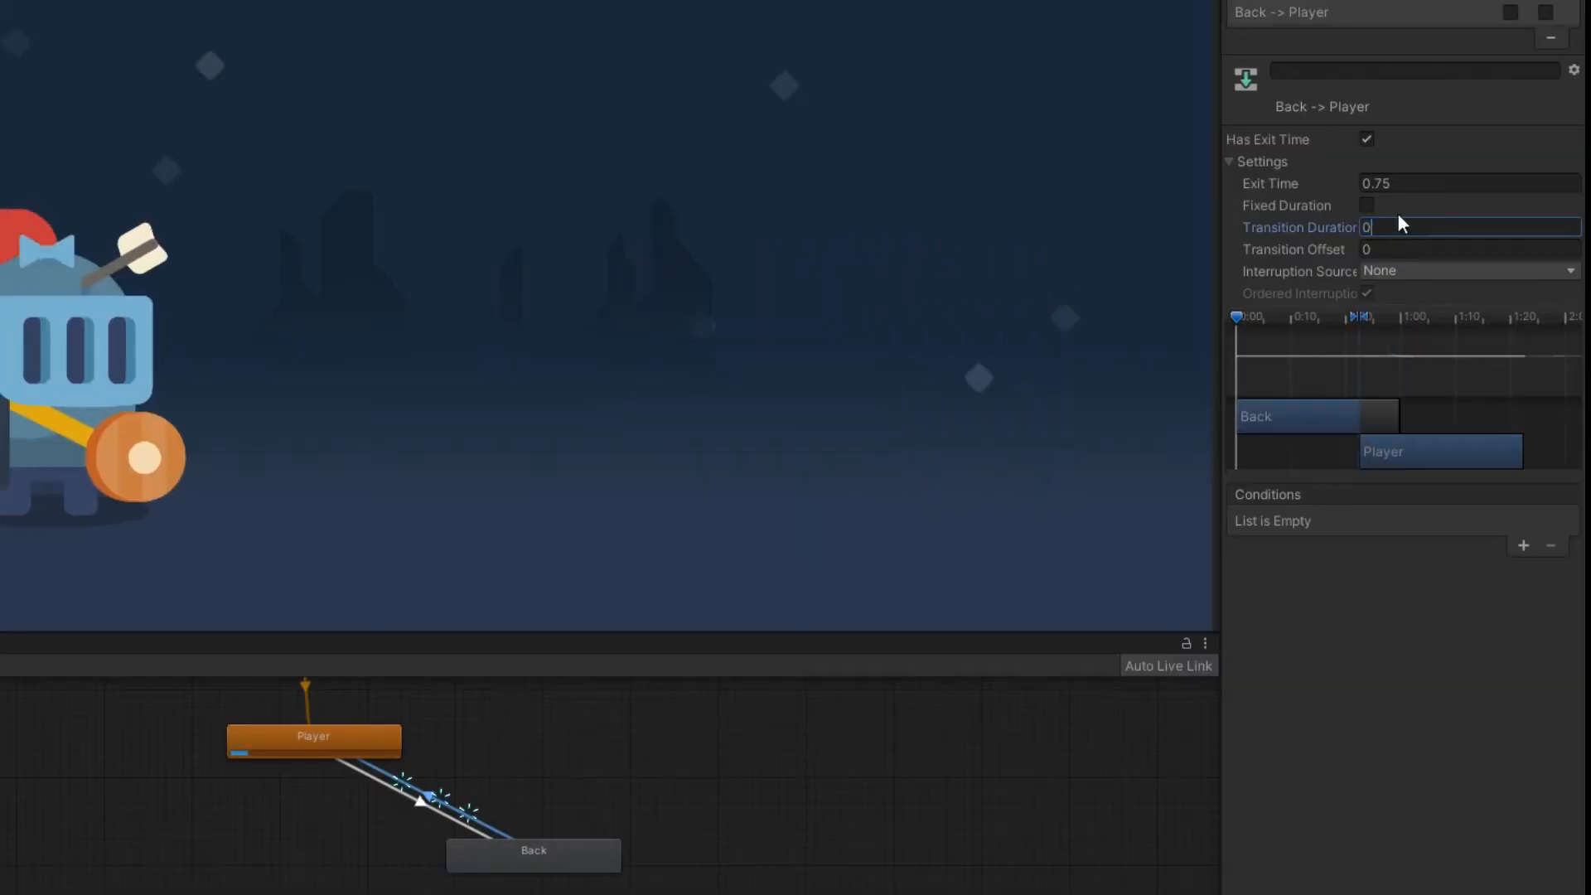
left_click(1400, 183)
type("1007")
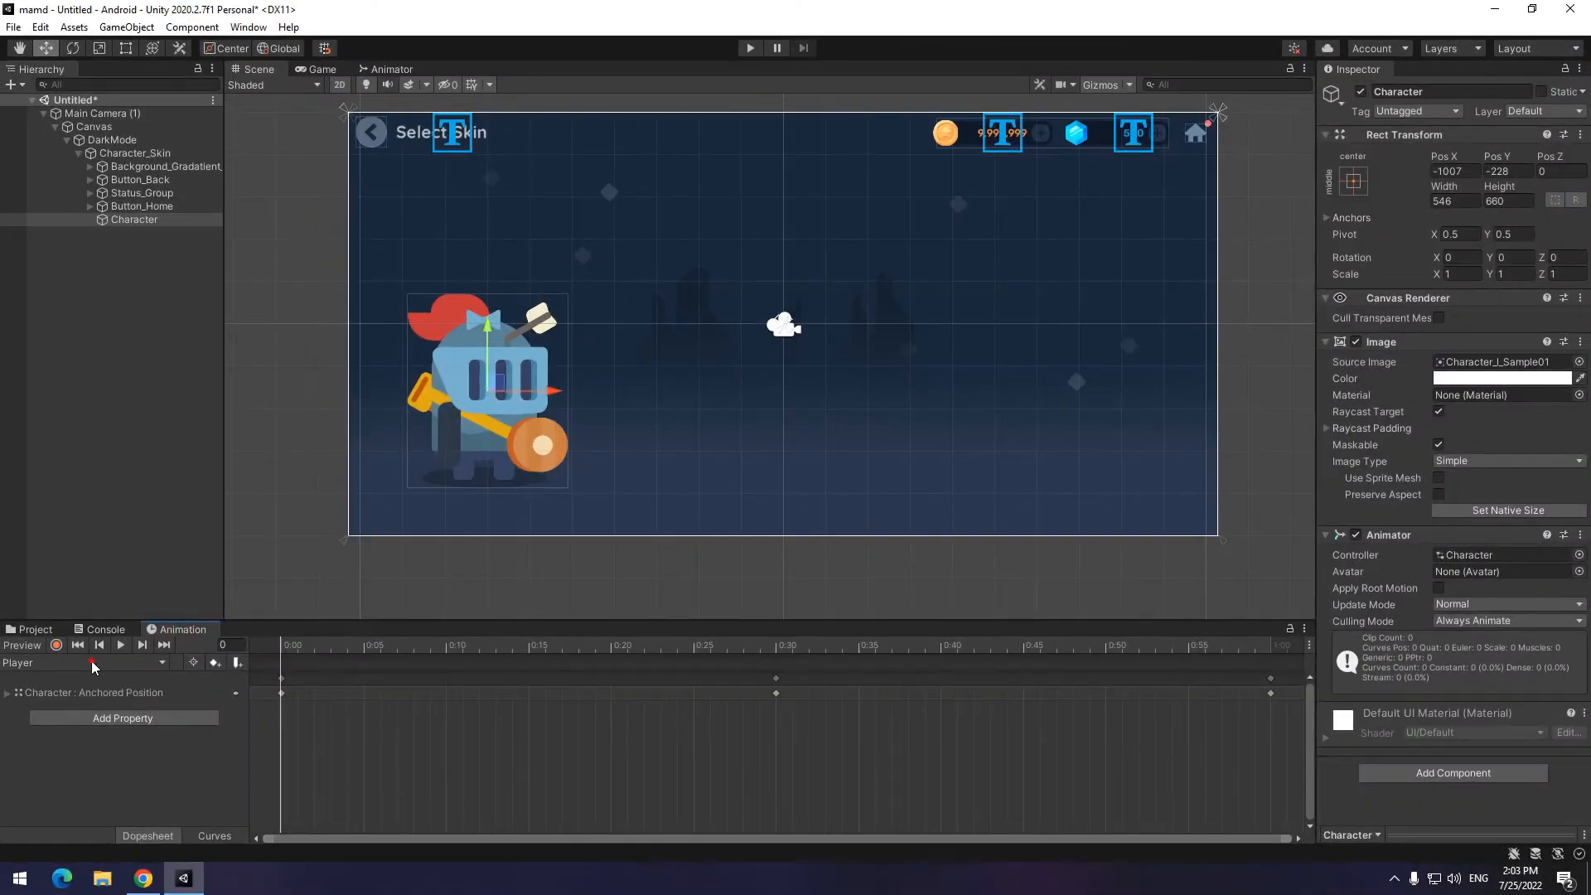
Create a new animation clip for the Character named Difalt in the Animation folder
left_click(93, 664)
left_click(115, 730)
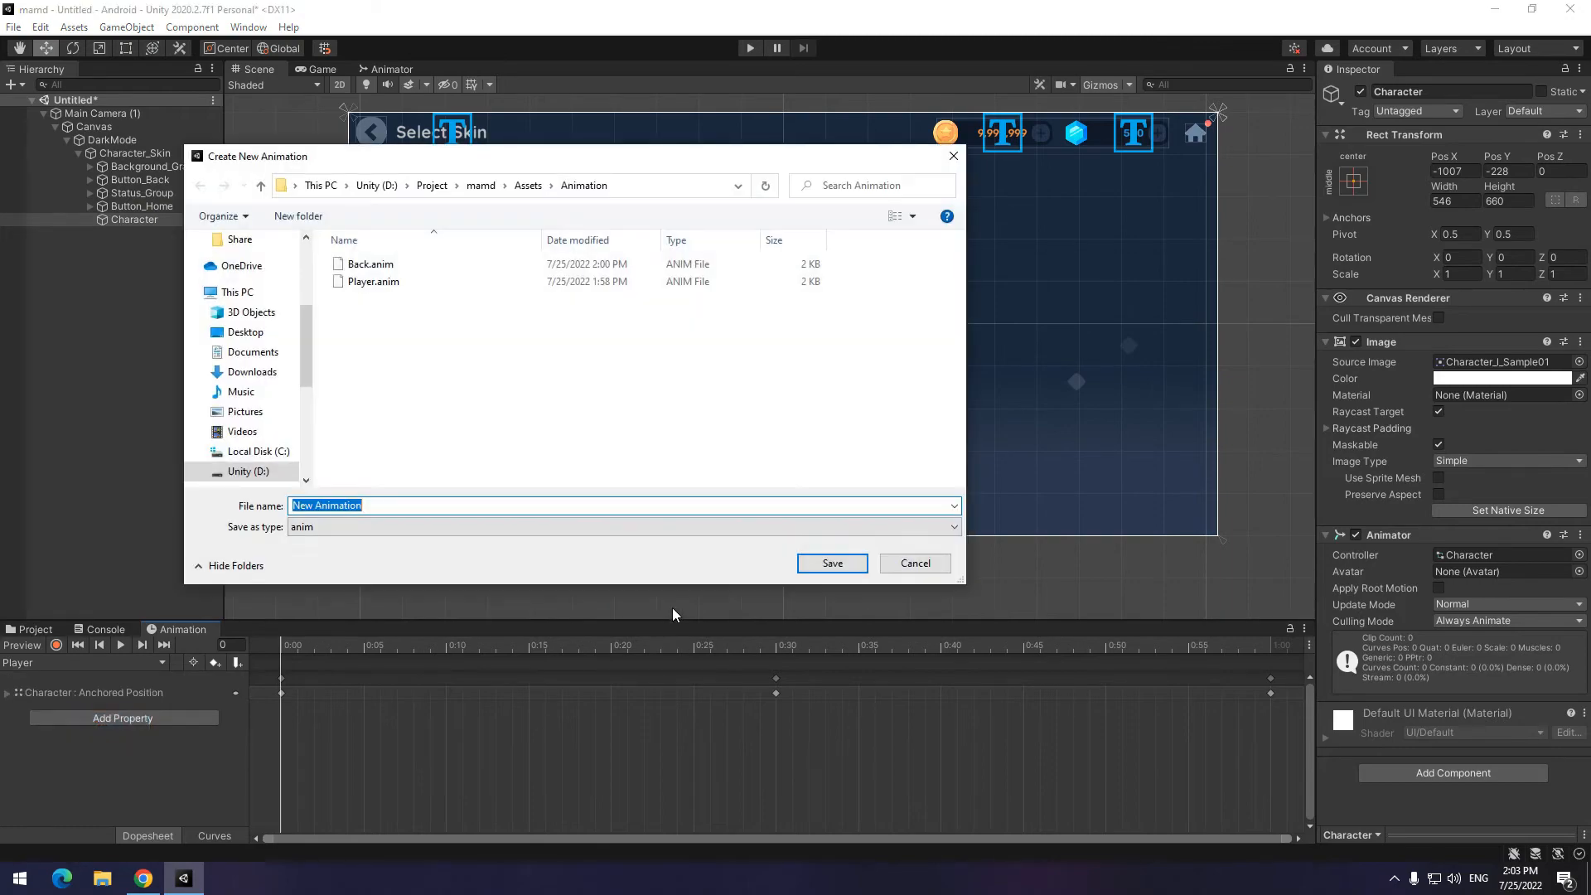
type("Dif")
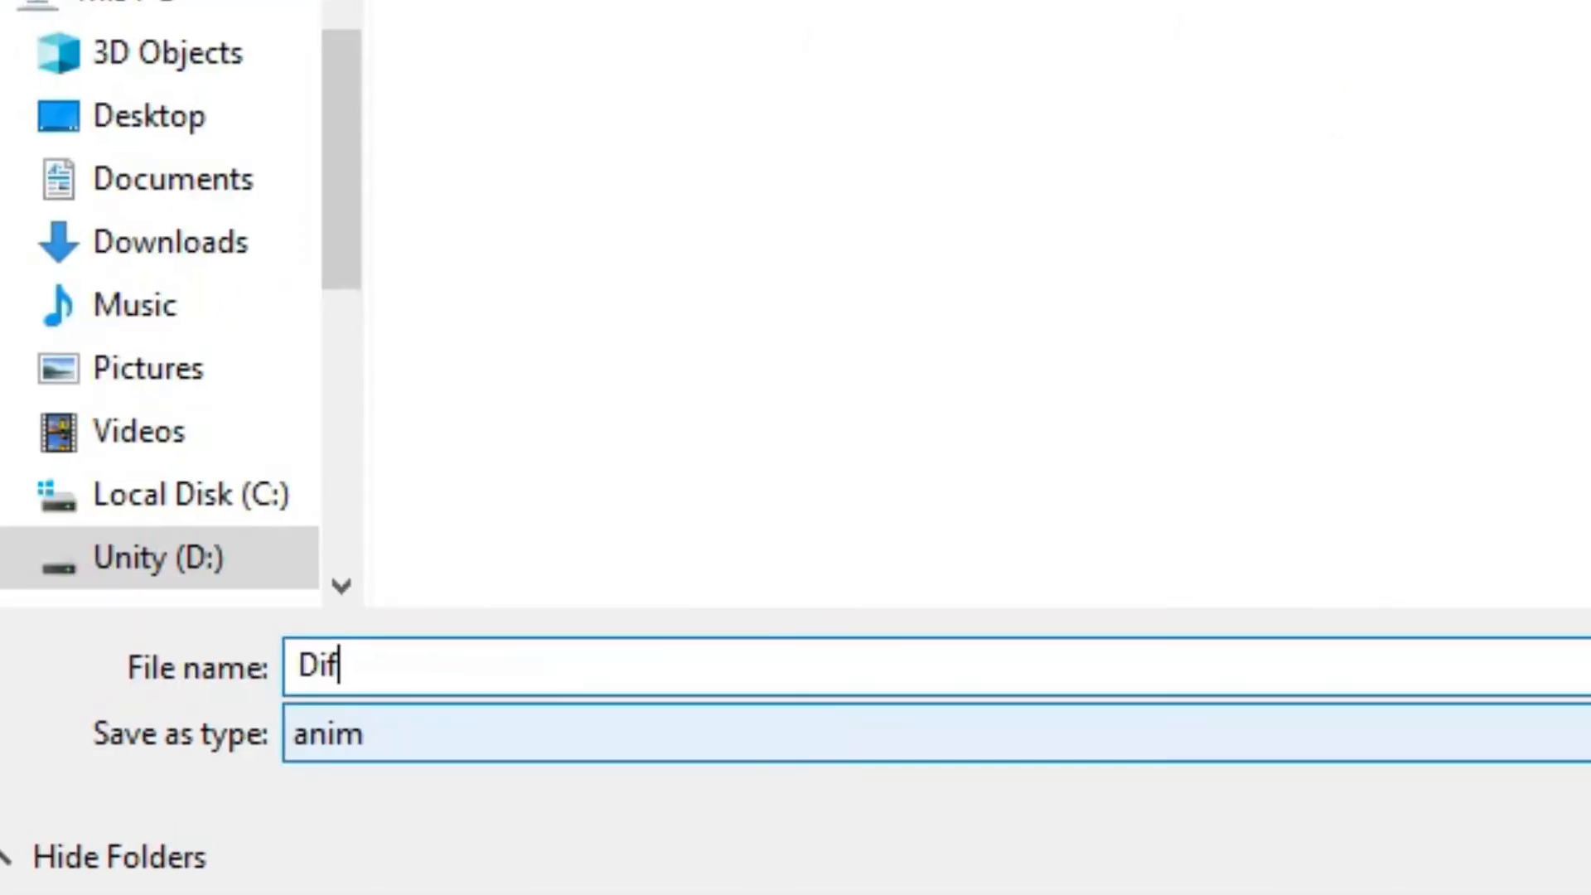
type("alt")
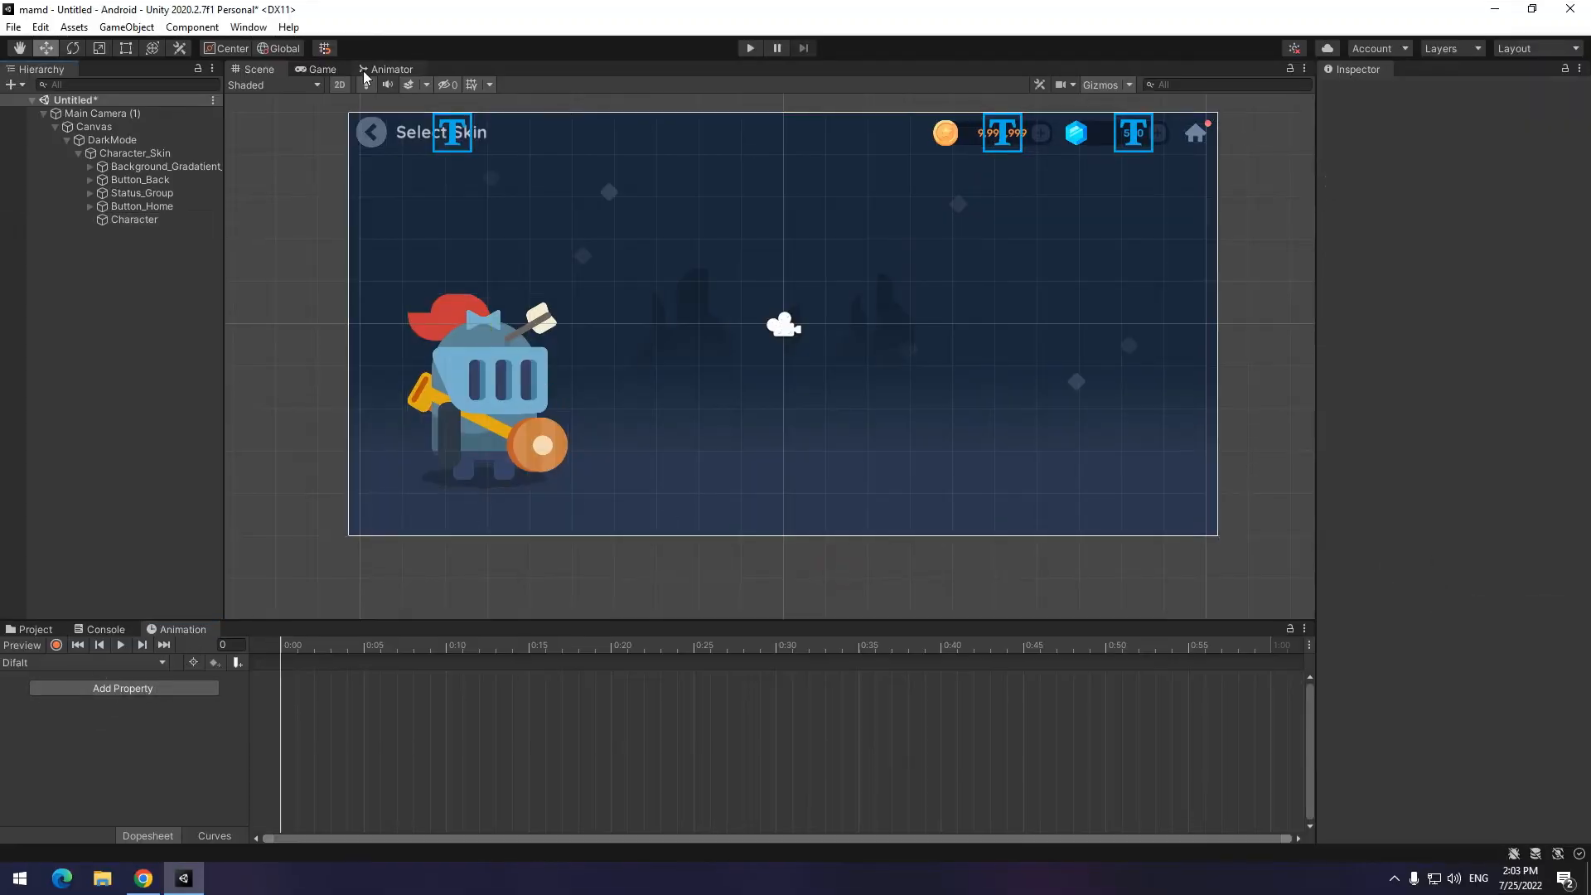
Place the Difalt state below Entry in the Animator graph and set it as the layer default state
left_click(390, 70)
left_click_drag(1037, 464, 787, 320)
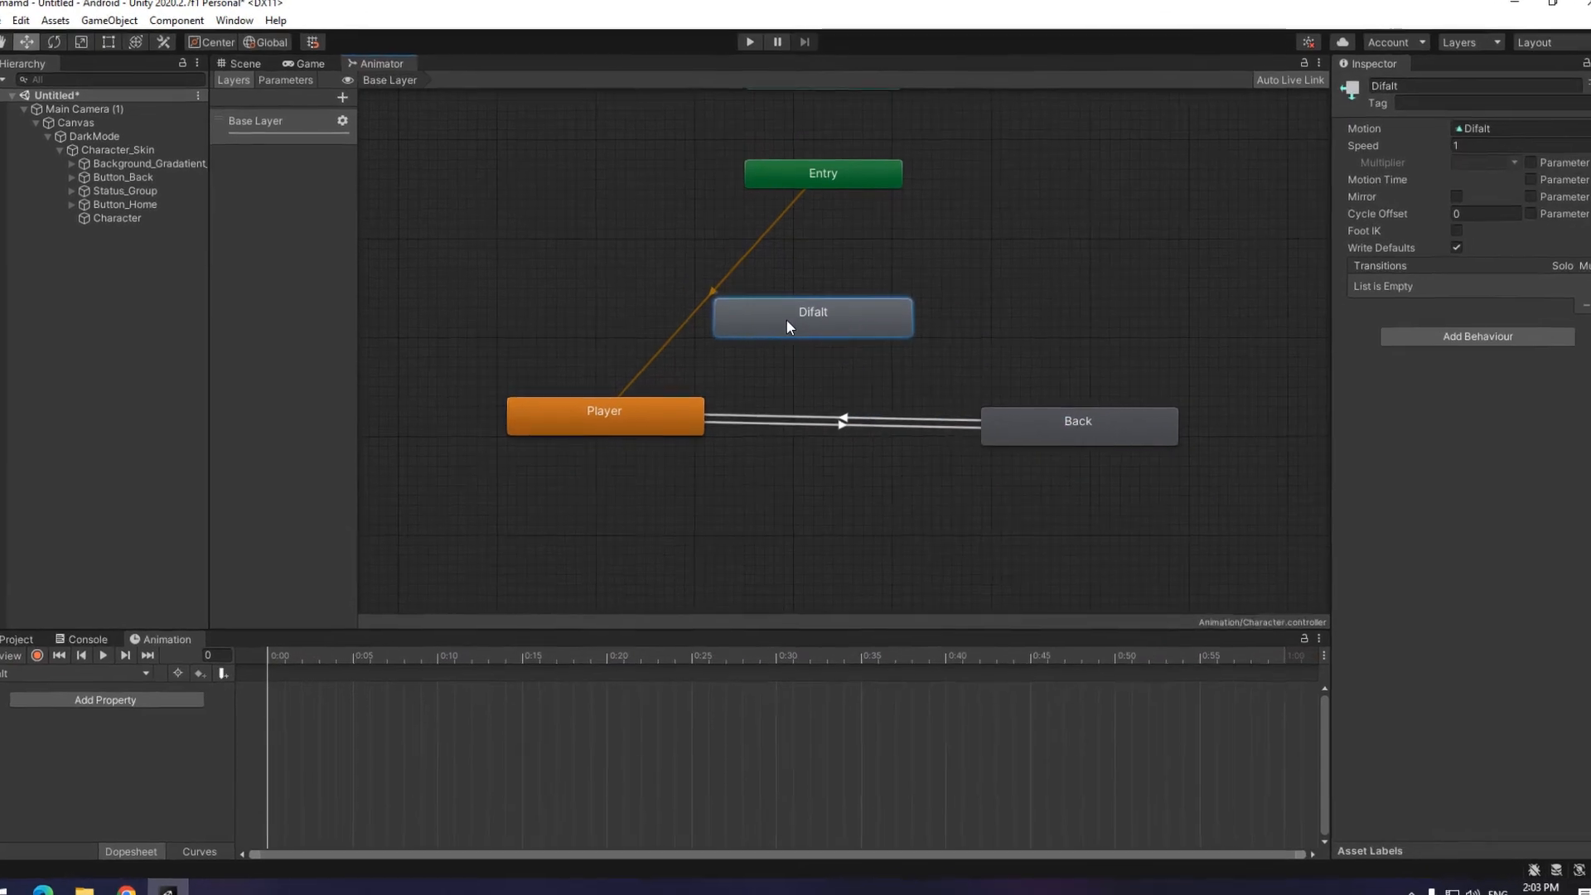
right_click(793, 320)
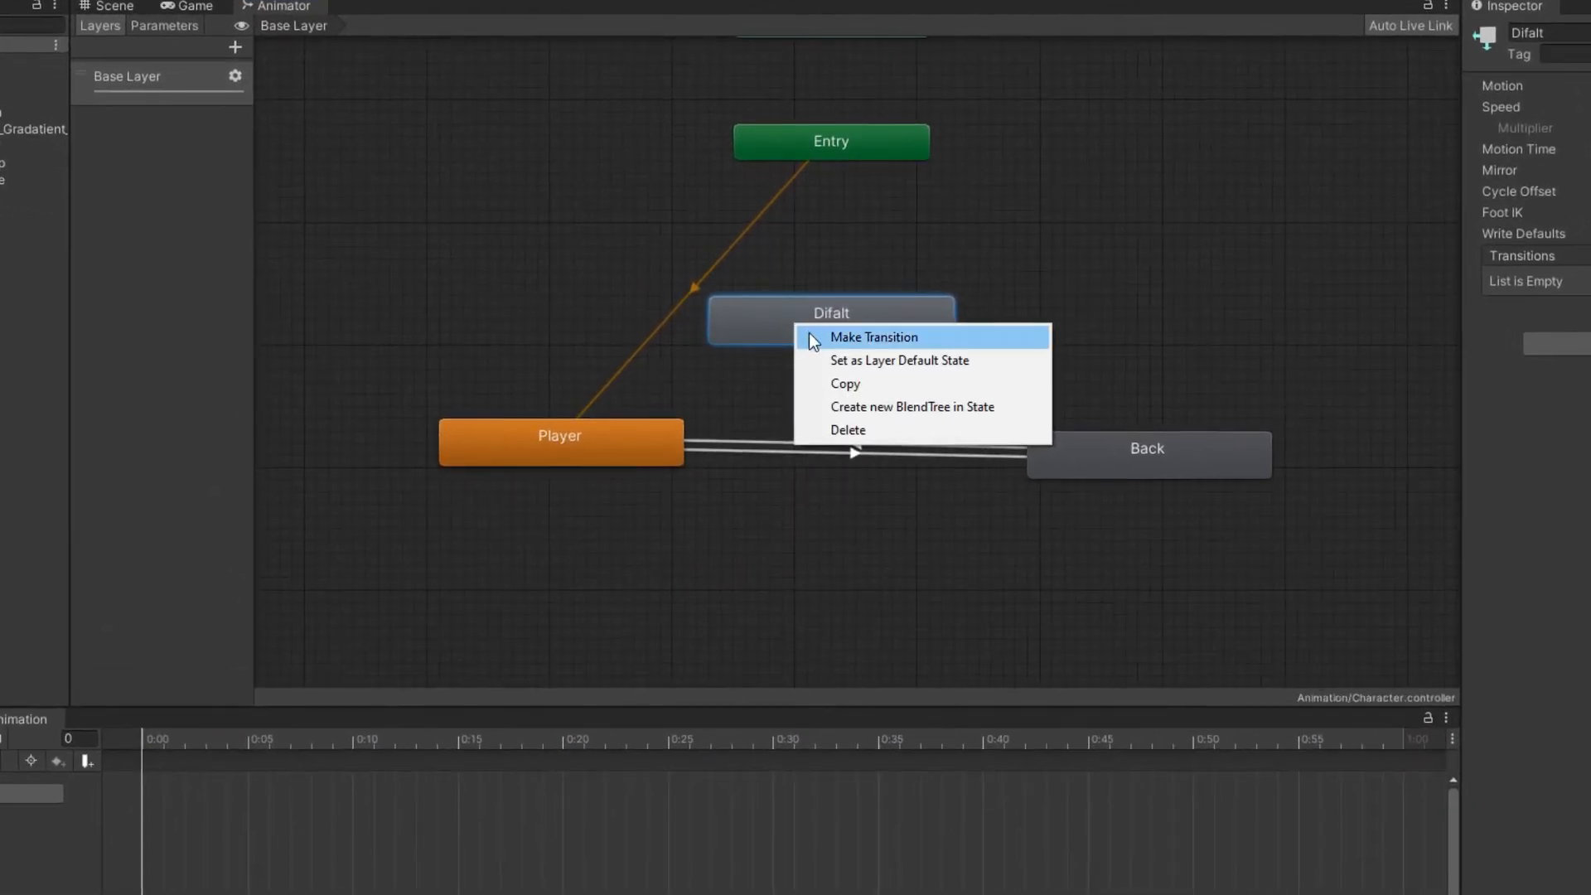
left_click(858, 361)
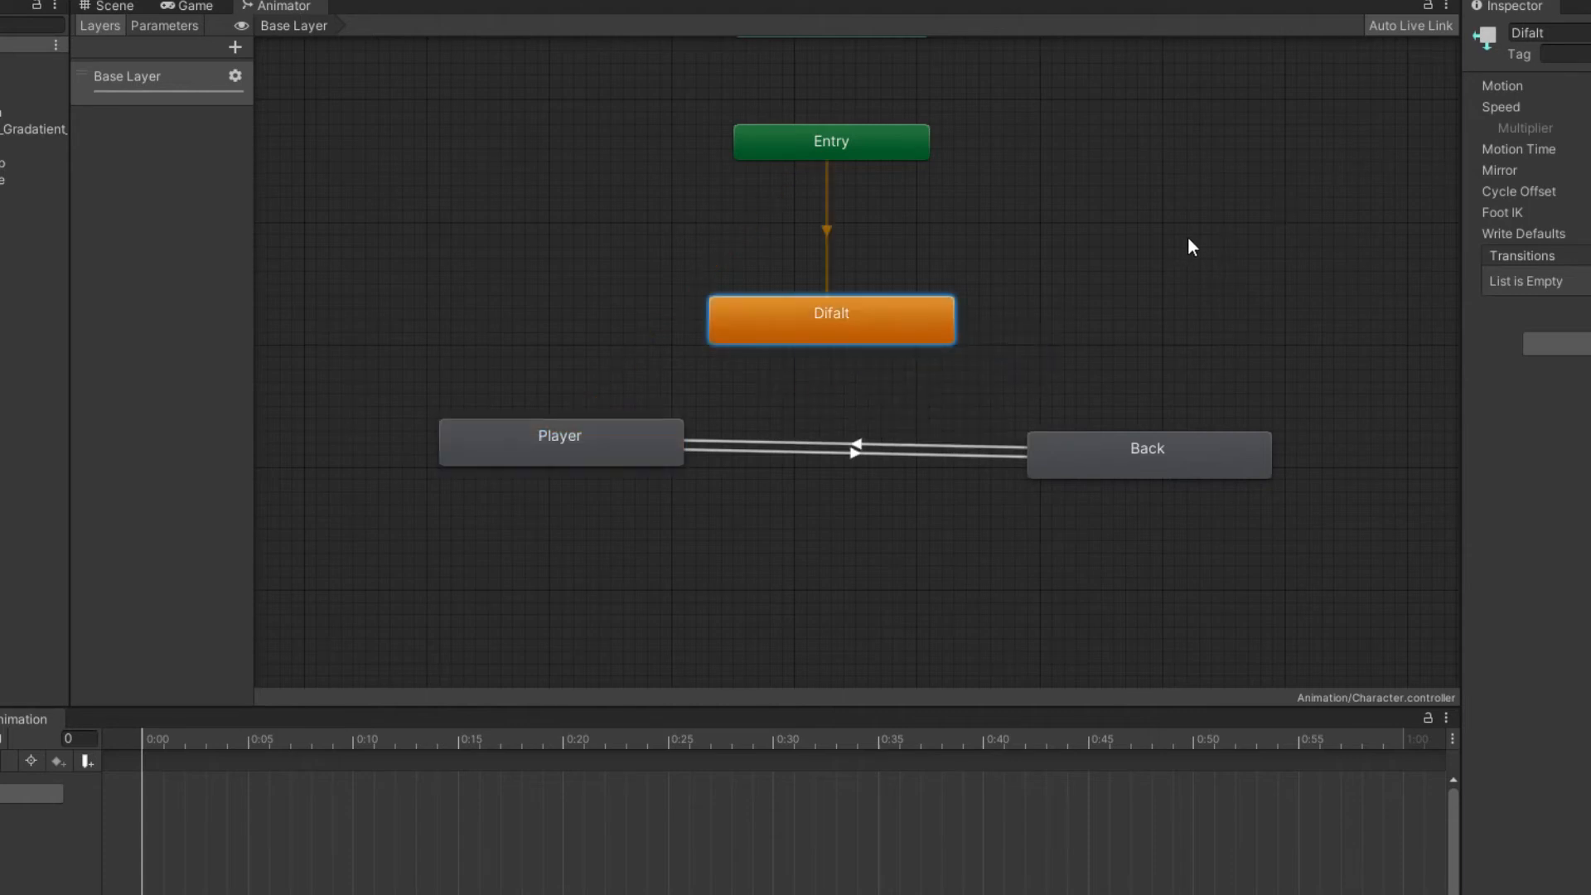
right_click(820, 328)
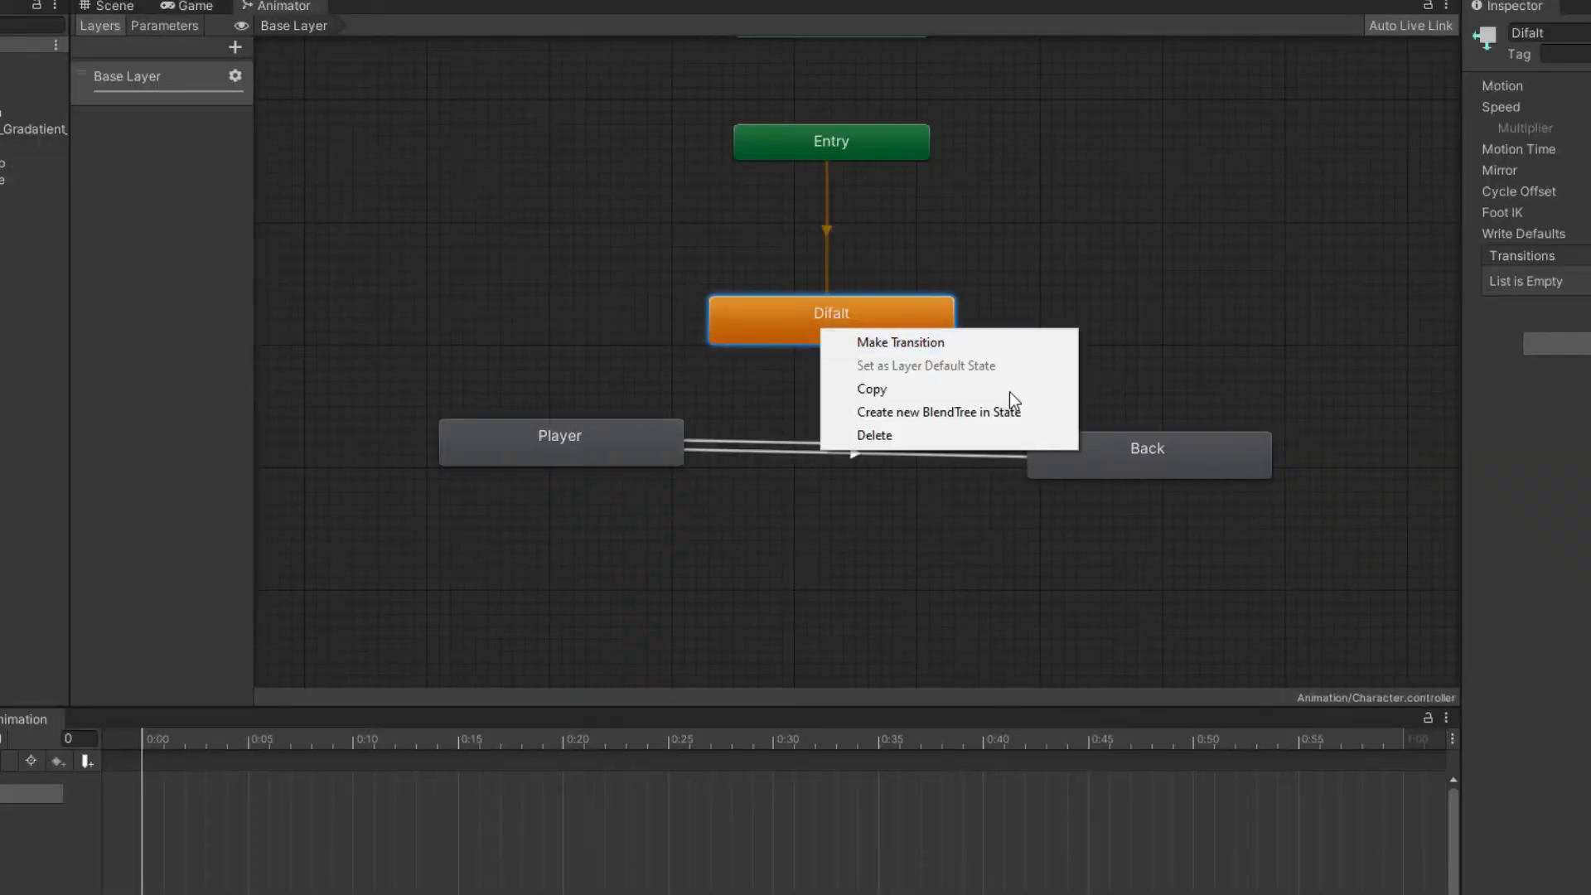
left_click(1089, 239)
Align the Player and Back states in a row below Difalt and select the Back -> Player transition
left_click(640, 455)
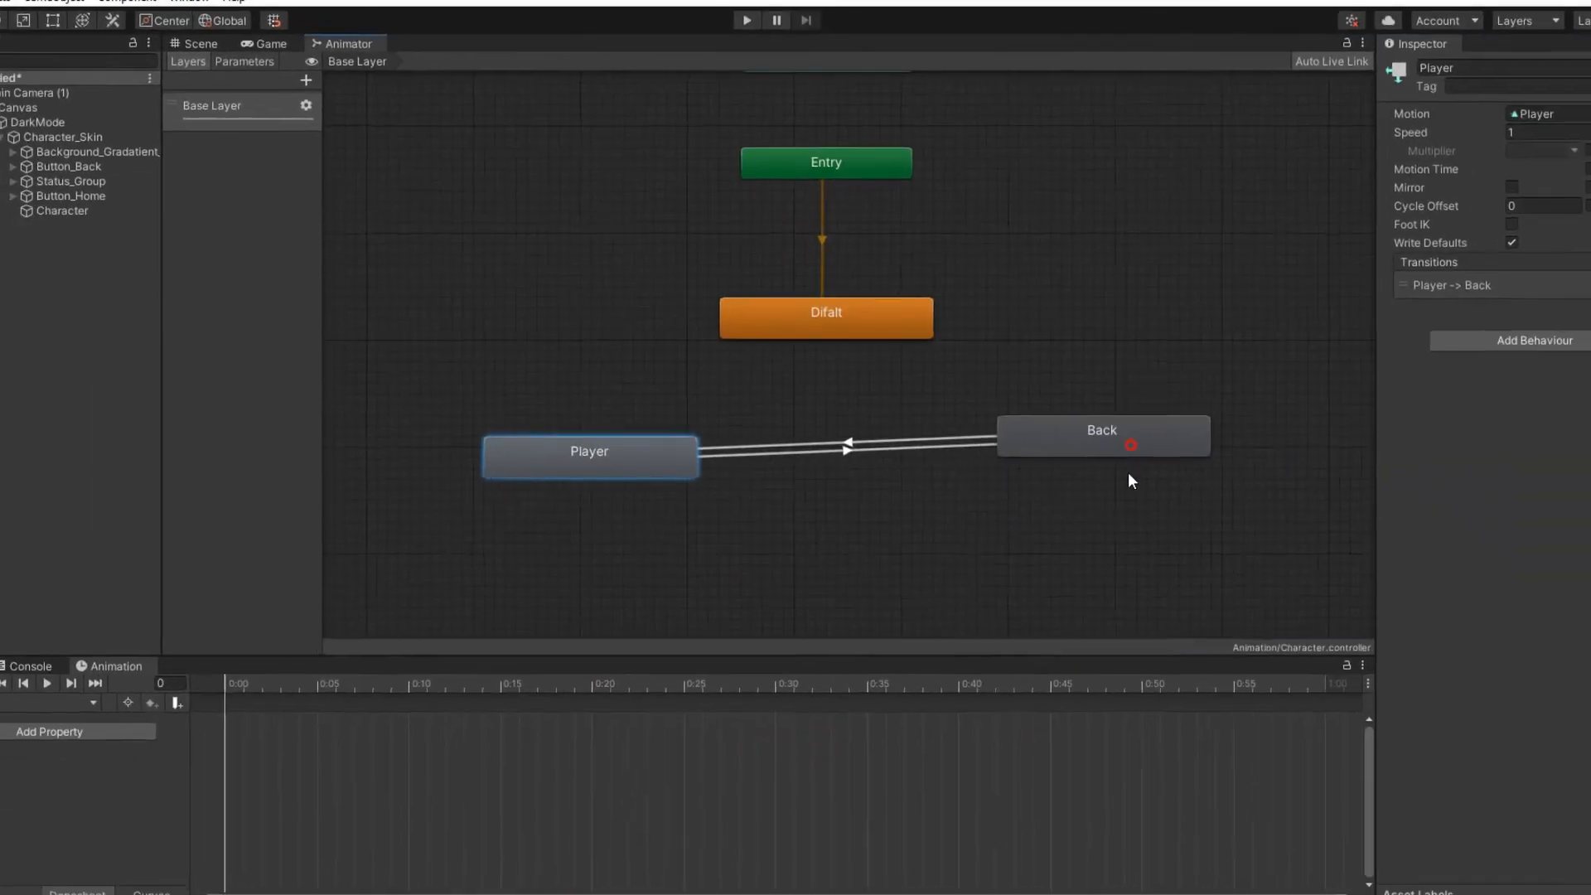
left_click(1184, 469)
left_click(835, 438)
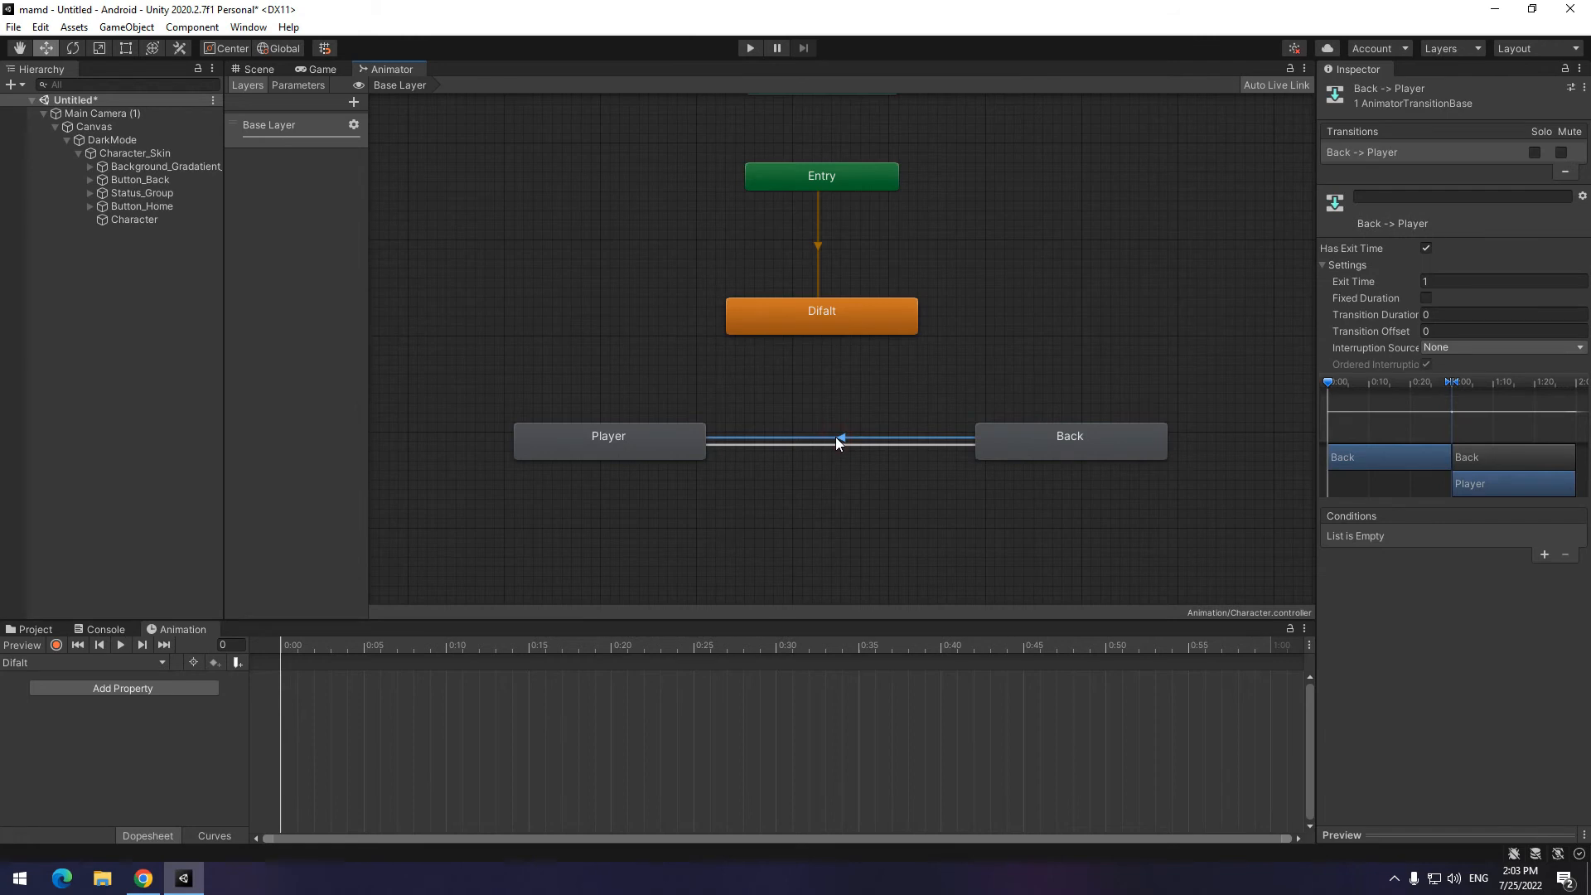
Delete both transitions between the Player and Back states
key("Delete")
left_click(835, 445)
key("Delete")
Create transitions from the Difalt state to Player and to Back
right_click(802, 330)
left_click(862, 338)
right_click(861, 315)
left_click(887, 321)
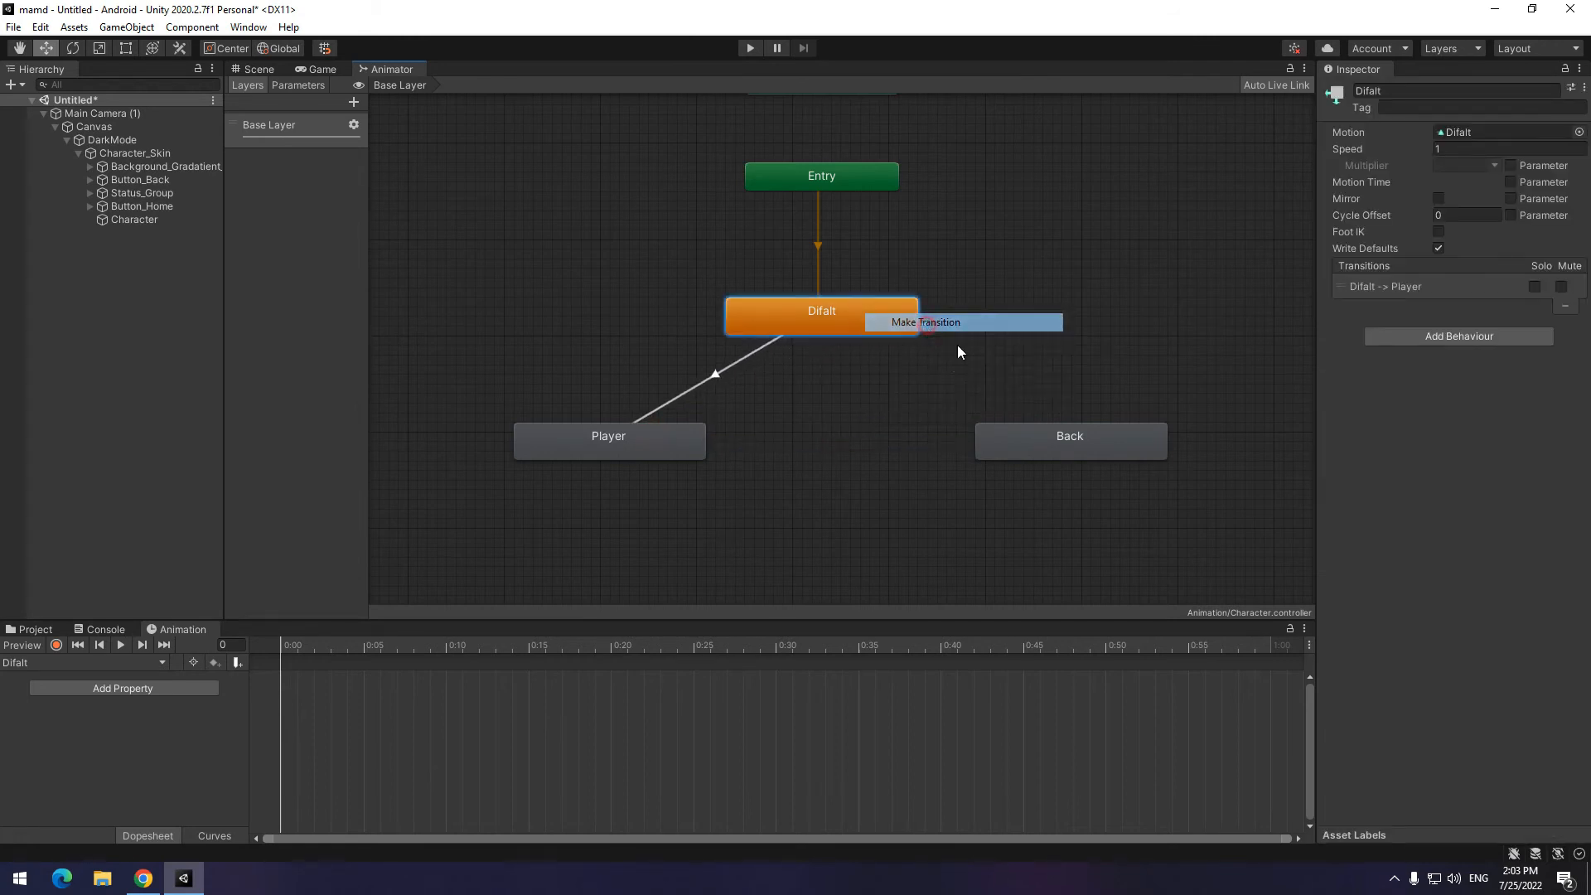
left_click(1031, 445)
left_click(241, 314)
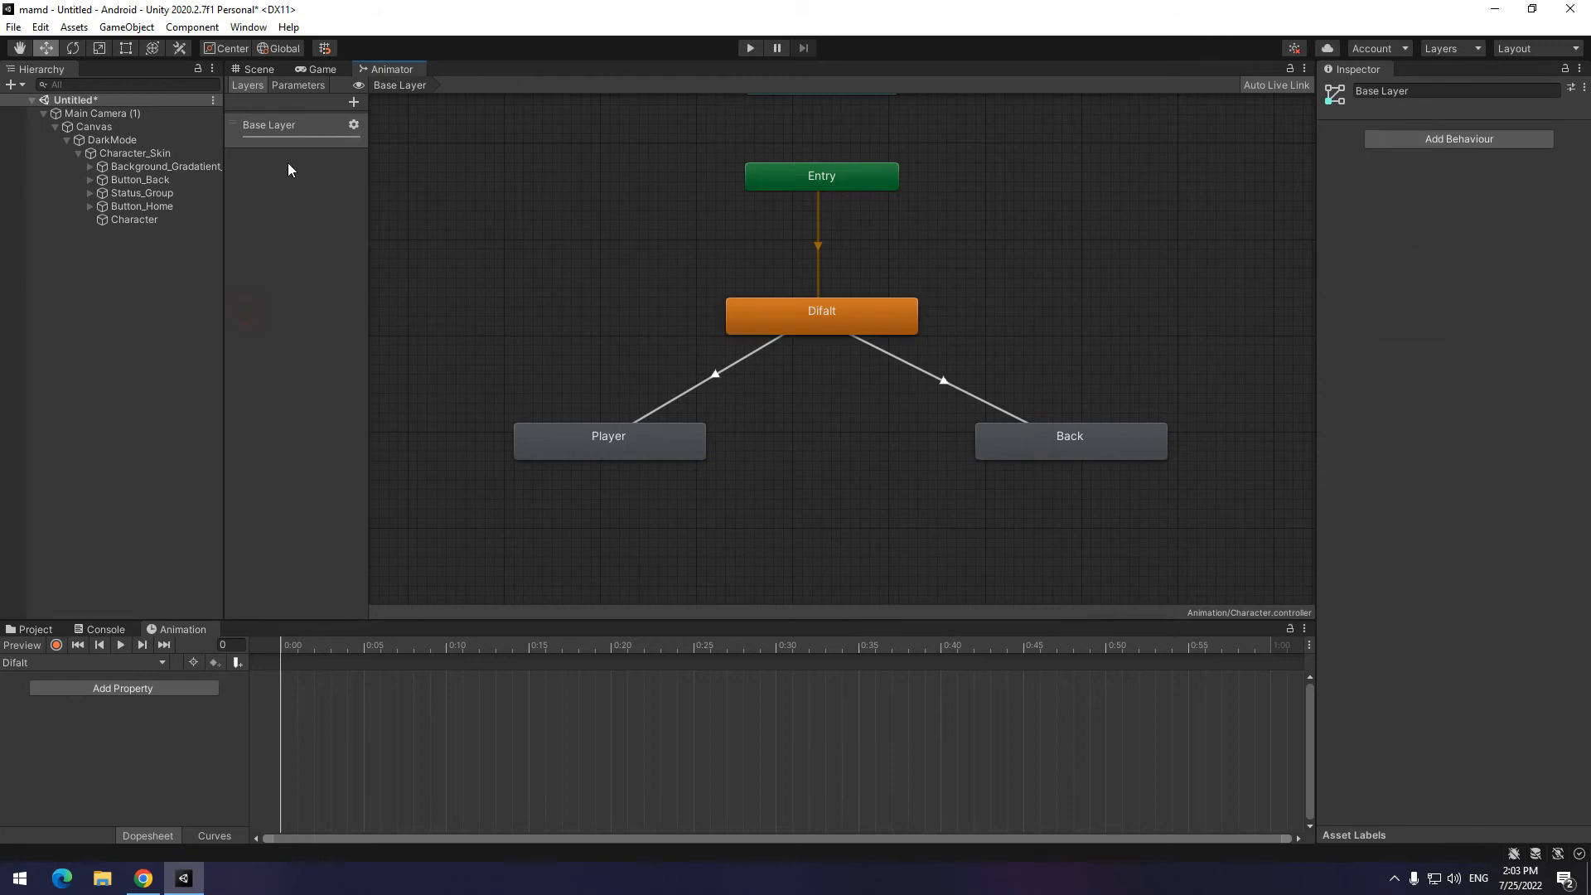
Add an Int parameter named Do to the Animator controller
left_click(293, 84)
left_click(351, 103)
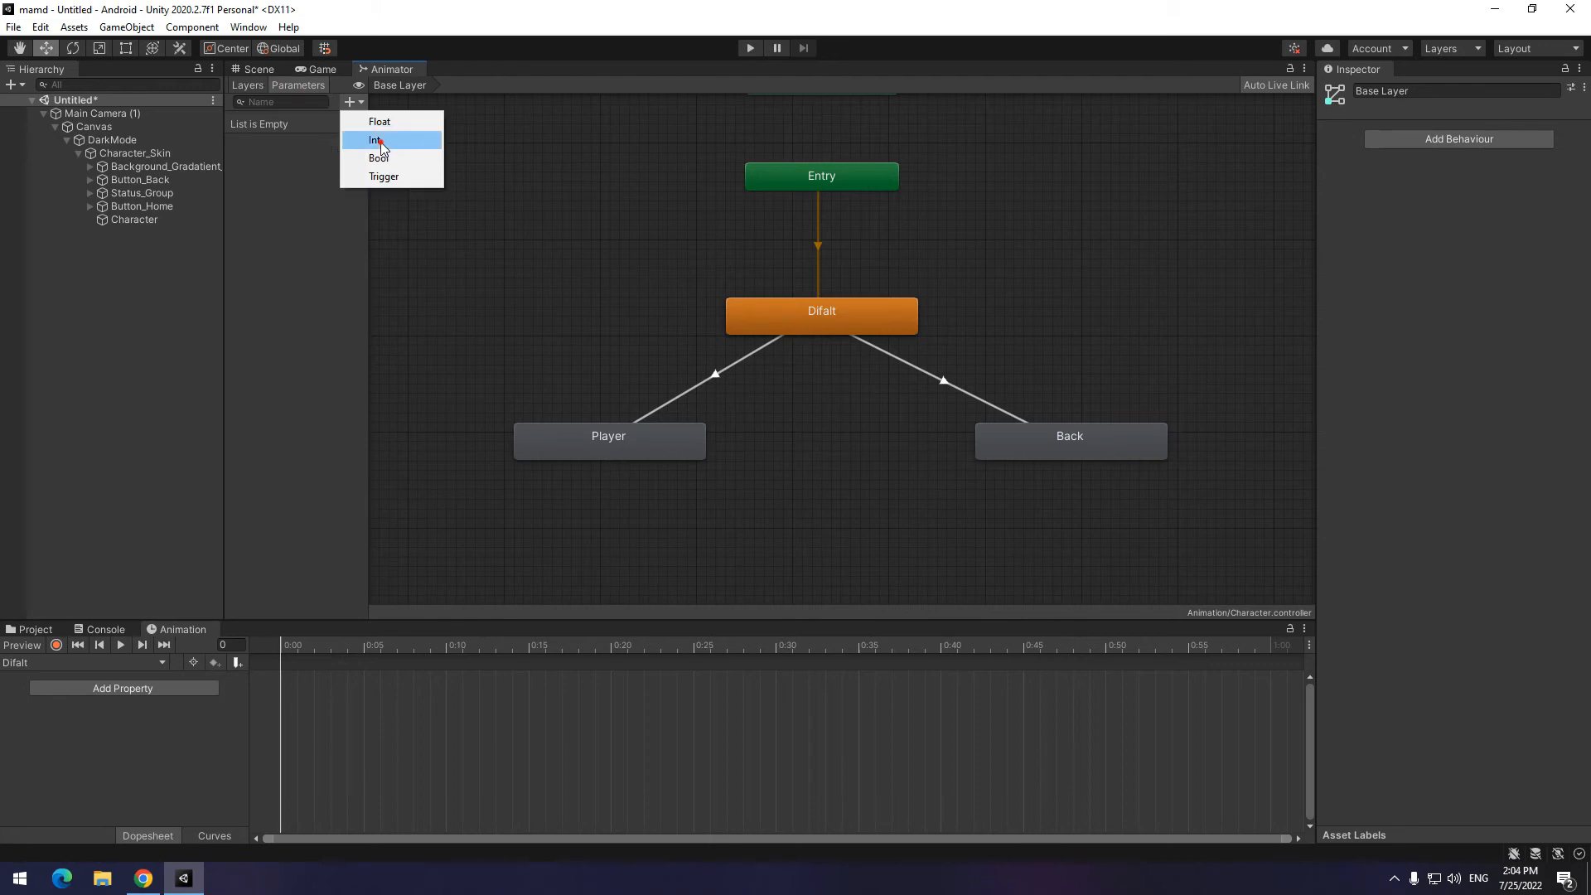
type("Do")
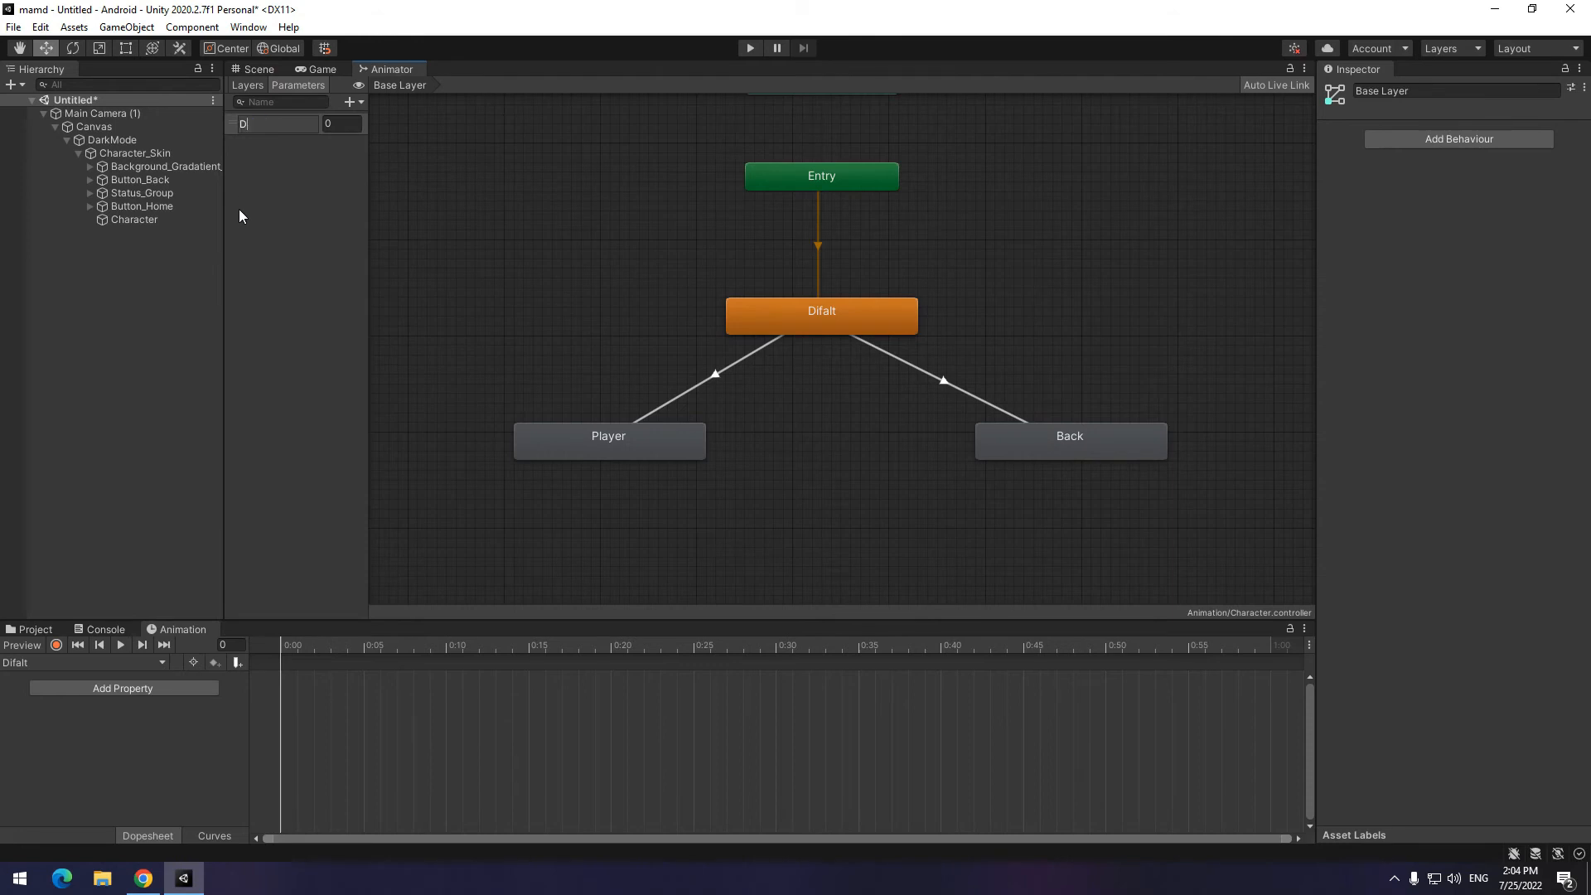
Configure the Difalt -> Player transition with Fixed Duration off, Transition Duration 0, Exit Time 0 and Has Exit Time off
left_click(729, 369)
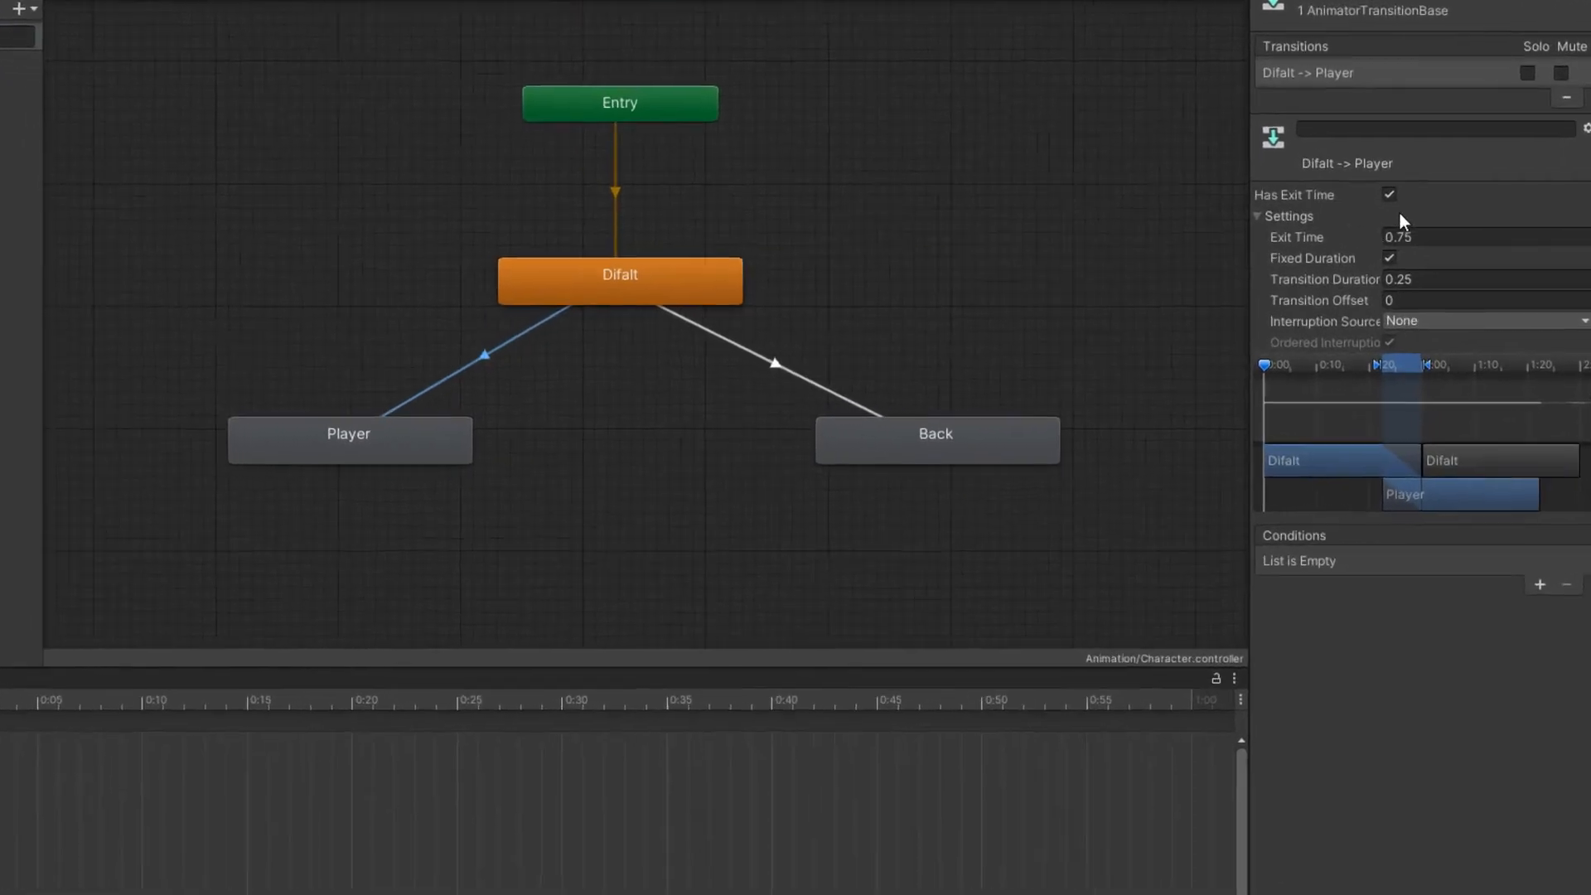
left_click(1435, 280)
left_click(1382, 265)
type("0")
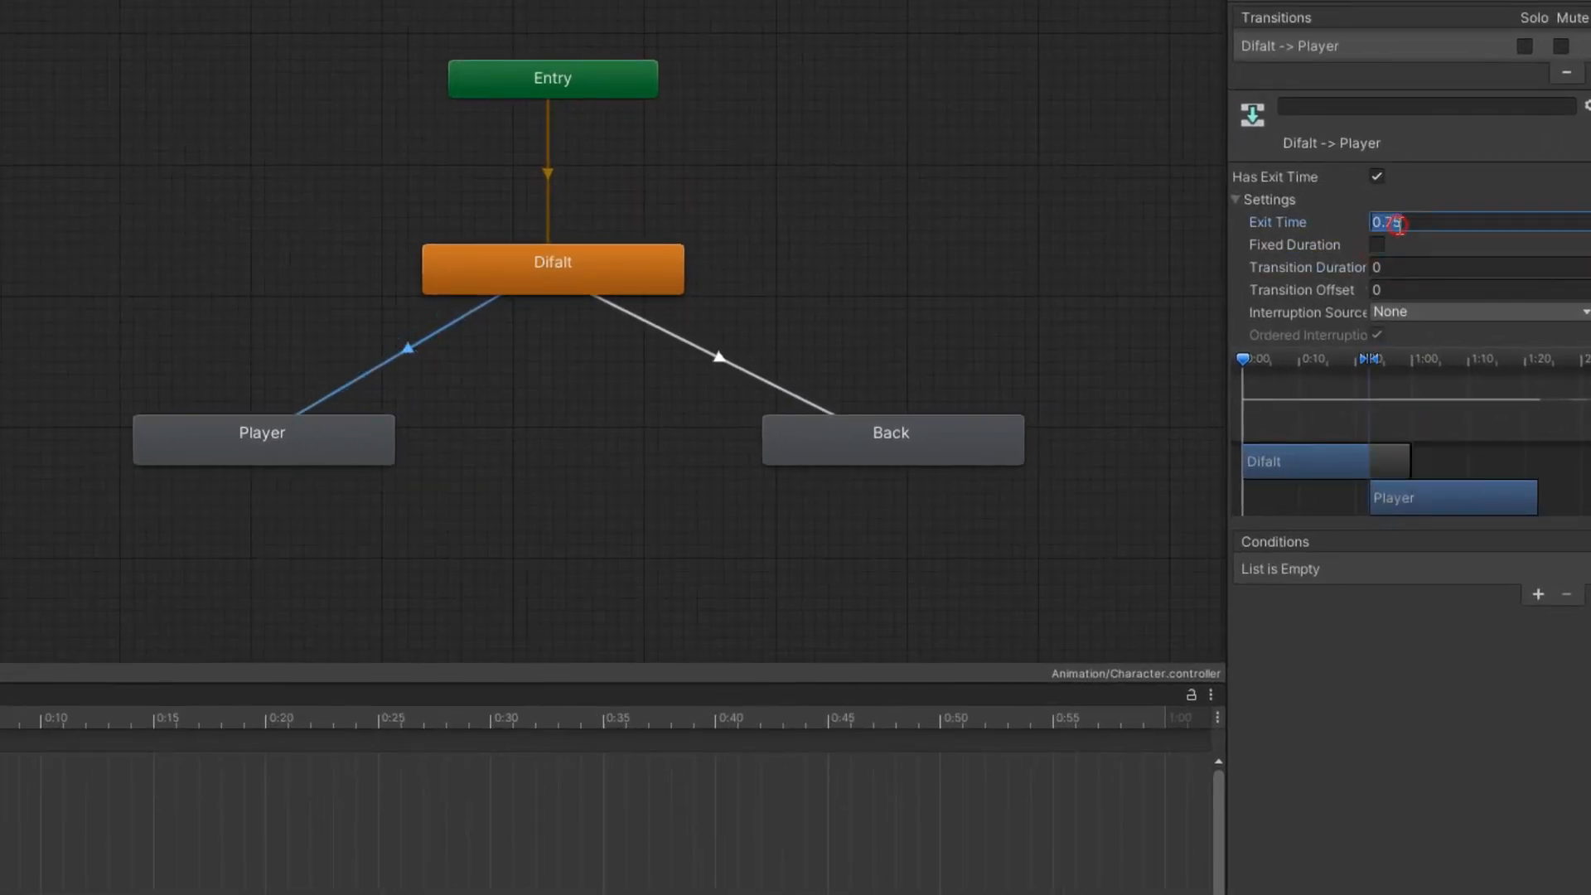
left_click(1376, 177)
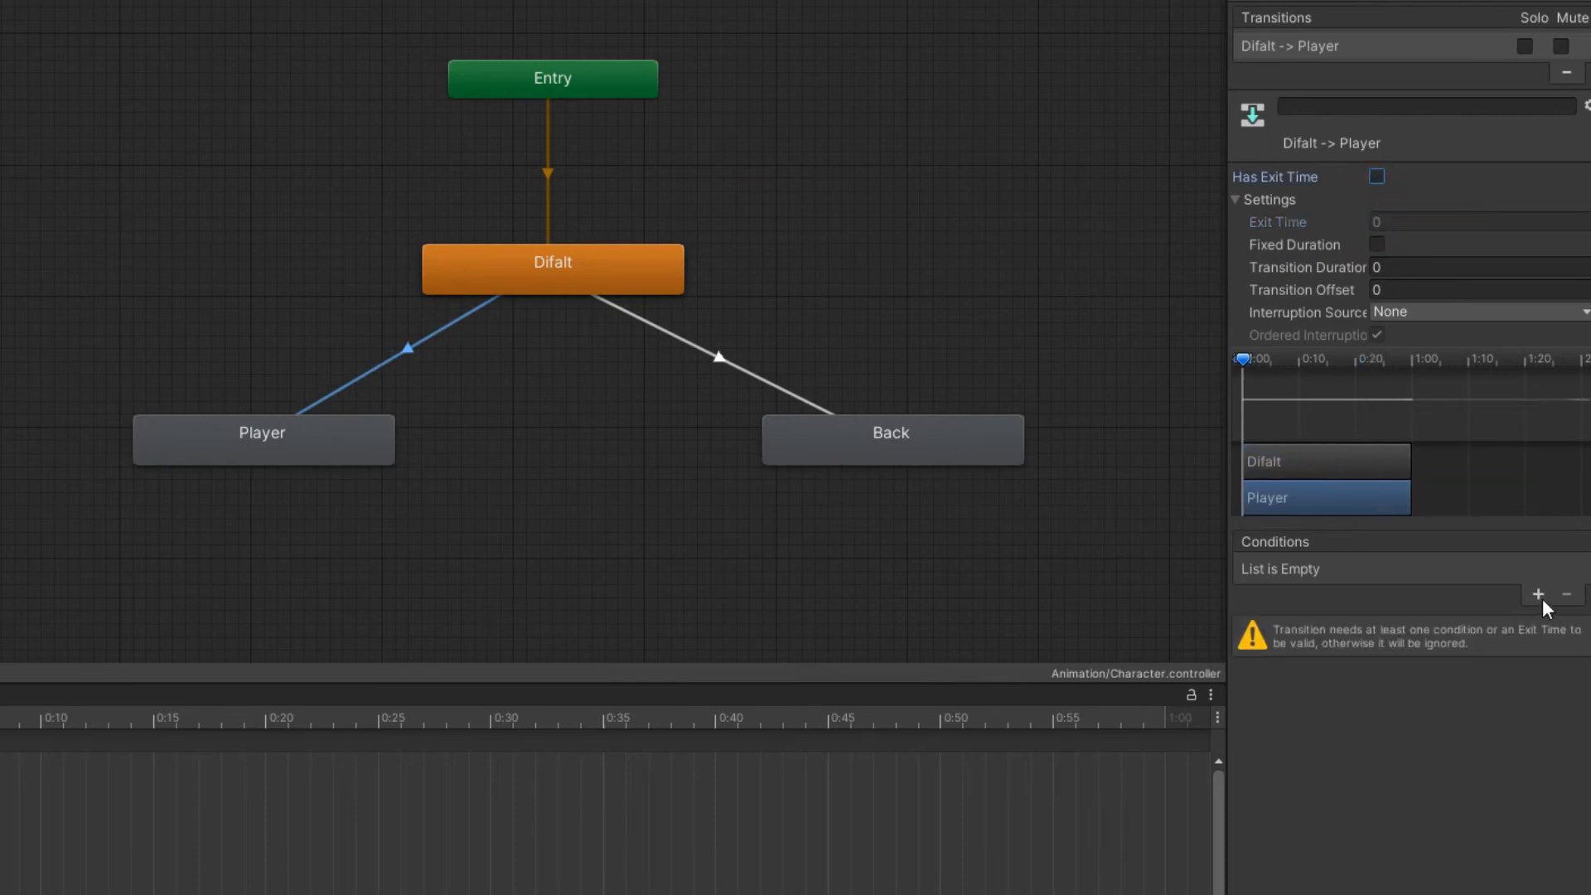
Add the condition Do Equals 1 to the Difalt -> Player transition
left_click(1538, 594)
left_click(1473, 570)
left_click(1473, 574)
left_click(1320, 572)
left_click(1330, 641)
left_click(1465, 569)
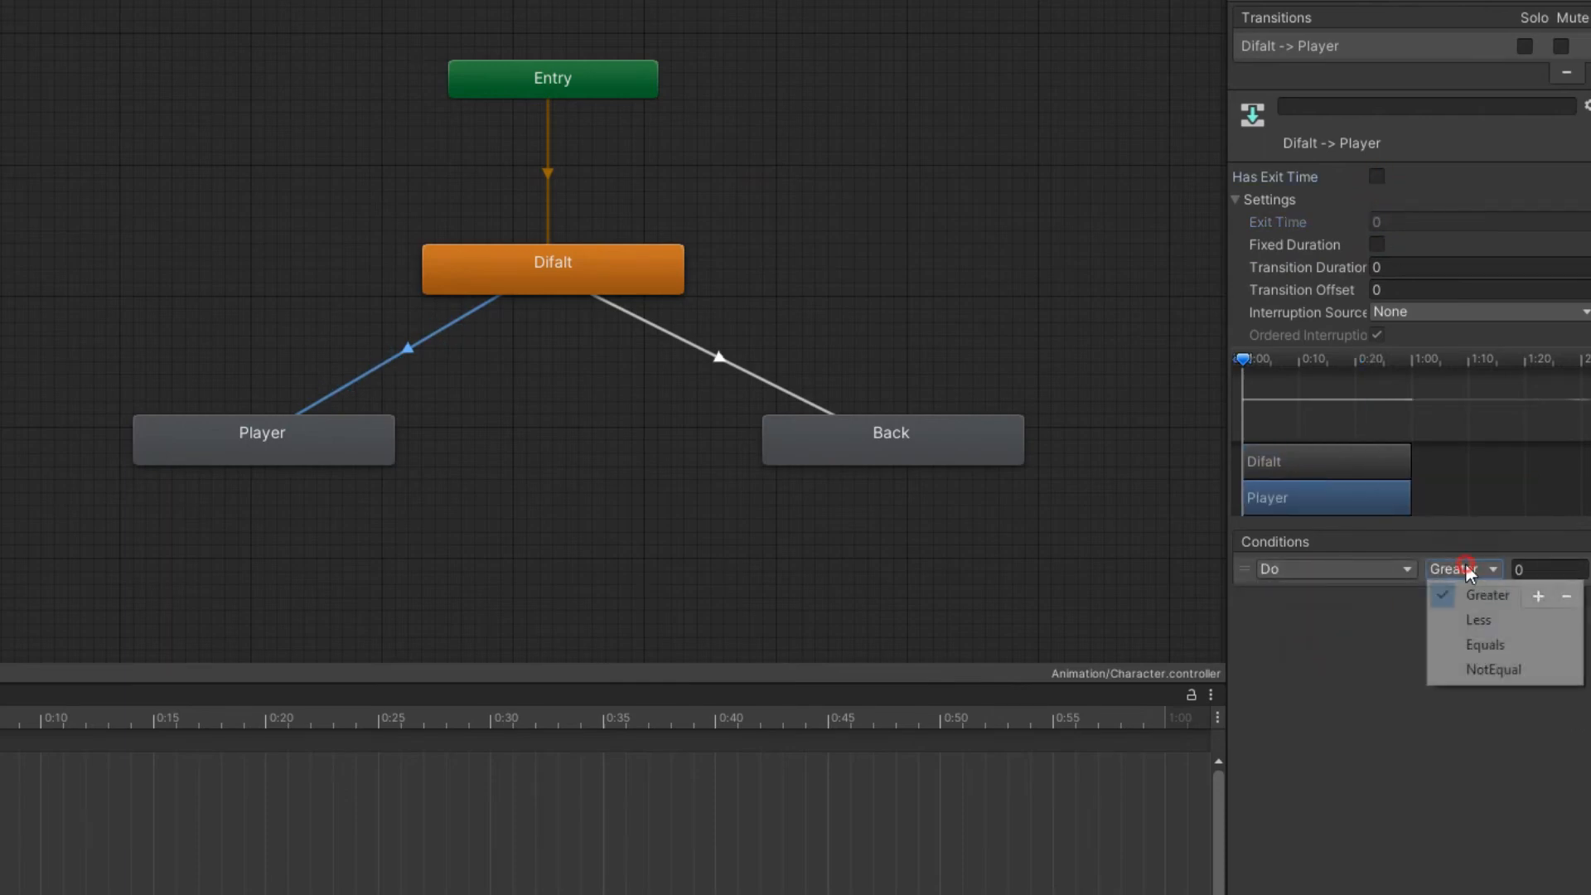
left_click(1482, 646)
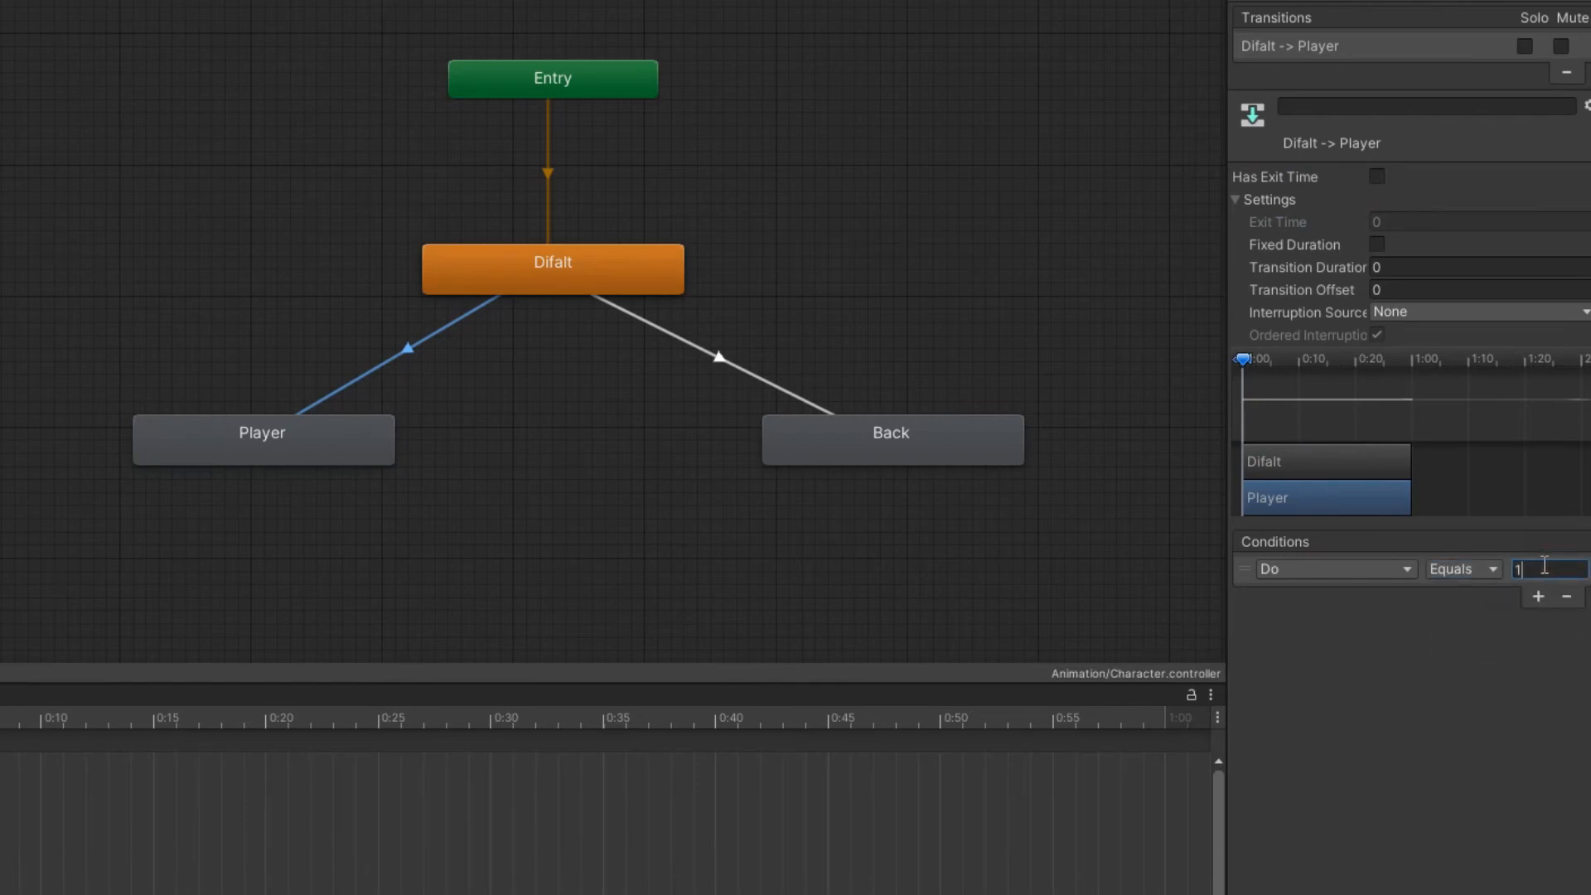
Configure the Difalt -> Back transition with Fixed Duration off, Transition Duration 0, Exit Time 0 and Has Exit Time off
left_click(779, 404)
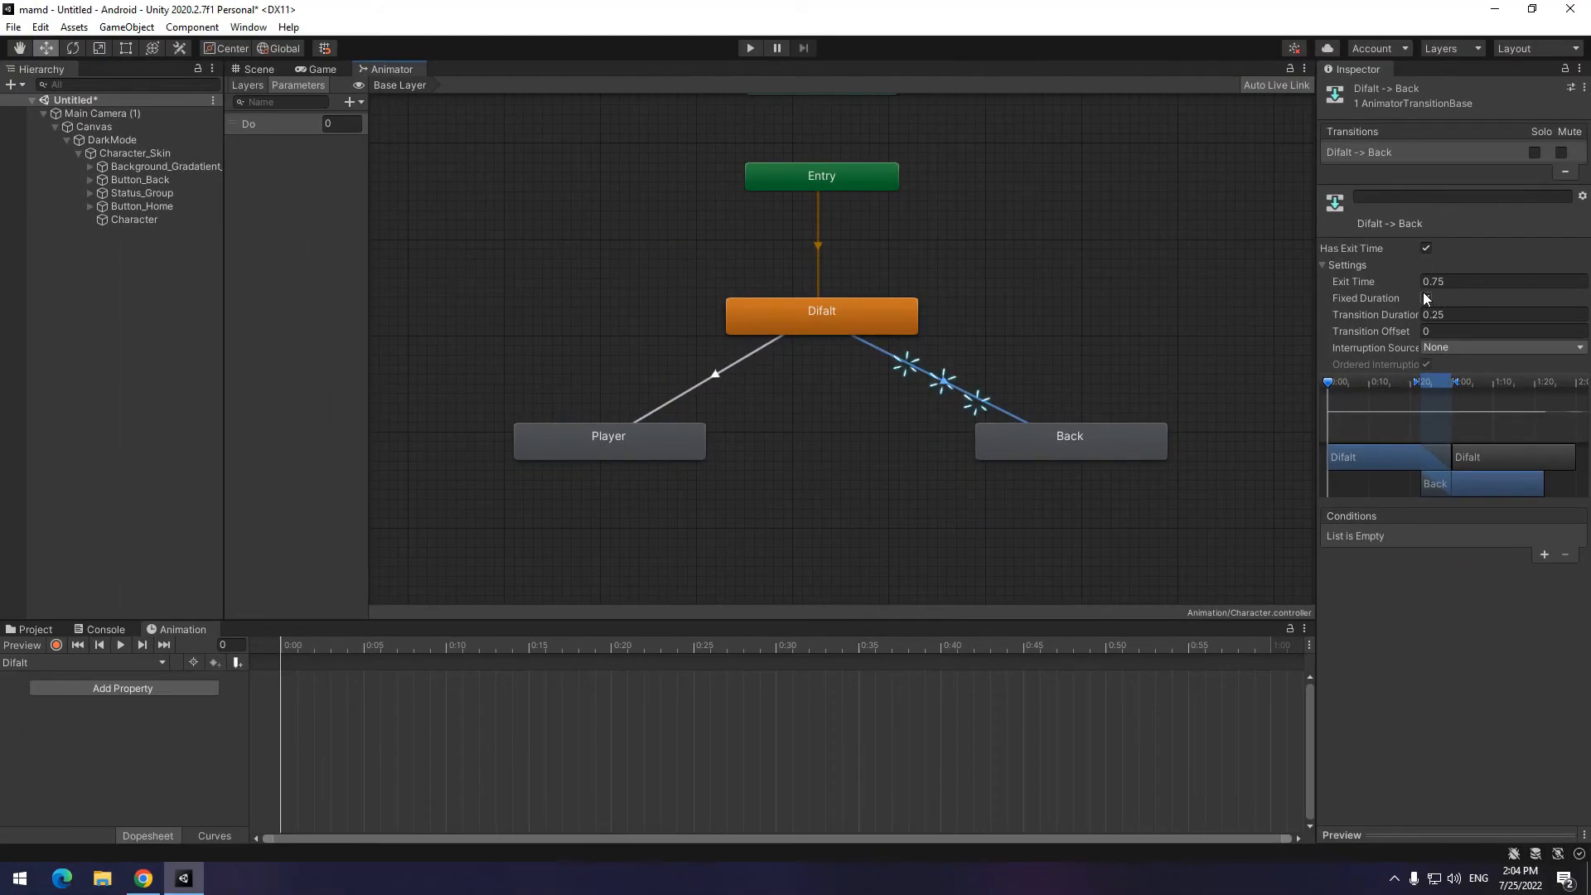
left_click(1425, 297)
key("Tab")
type("00")
left_click(1376, 176)
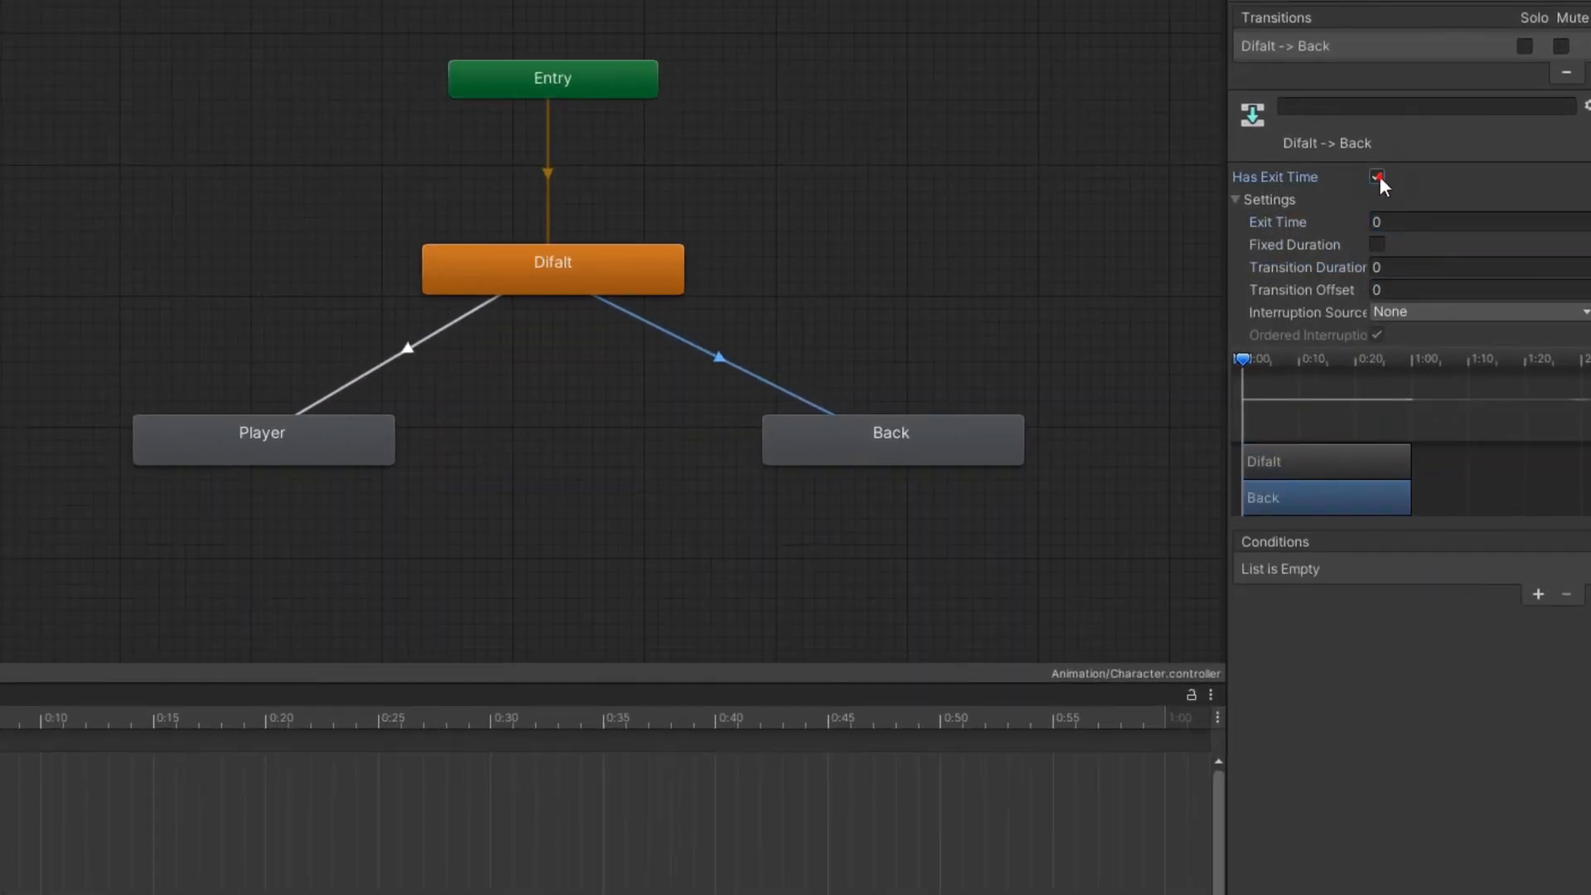
Add a condition on the Do parameter to the Difalt -> Back transition, using the Equals comparison
left_click(1538, 595)
left_click(1344, 571)
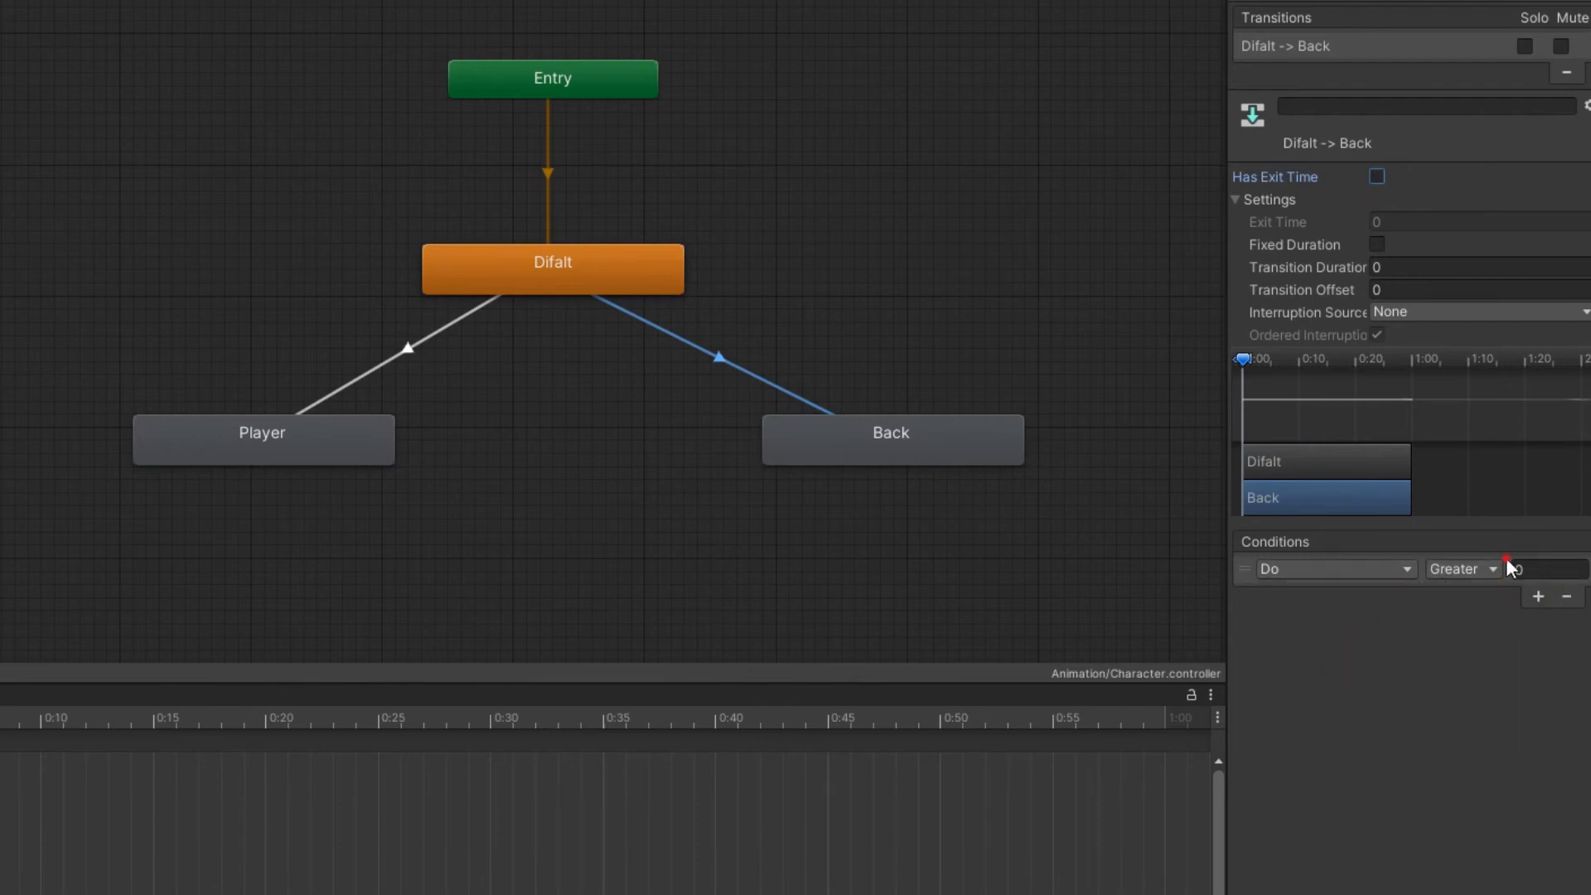
left_click(1469, 572)
left_click(1478, 645)
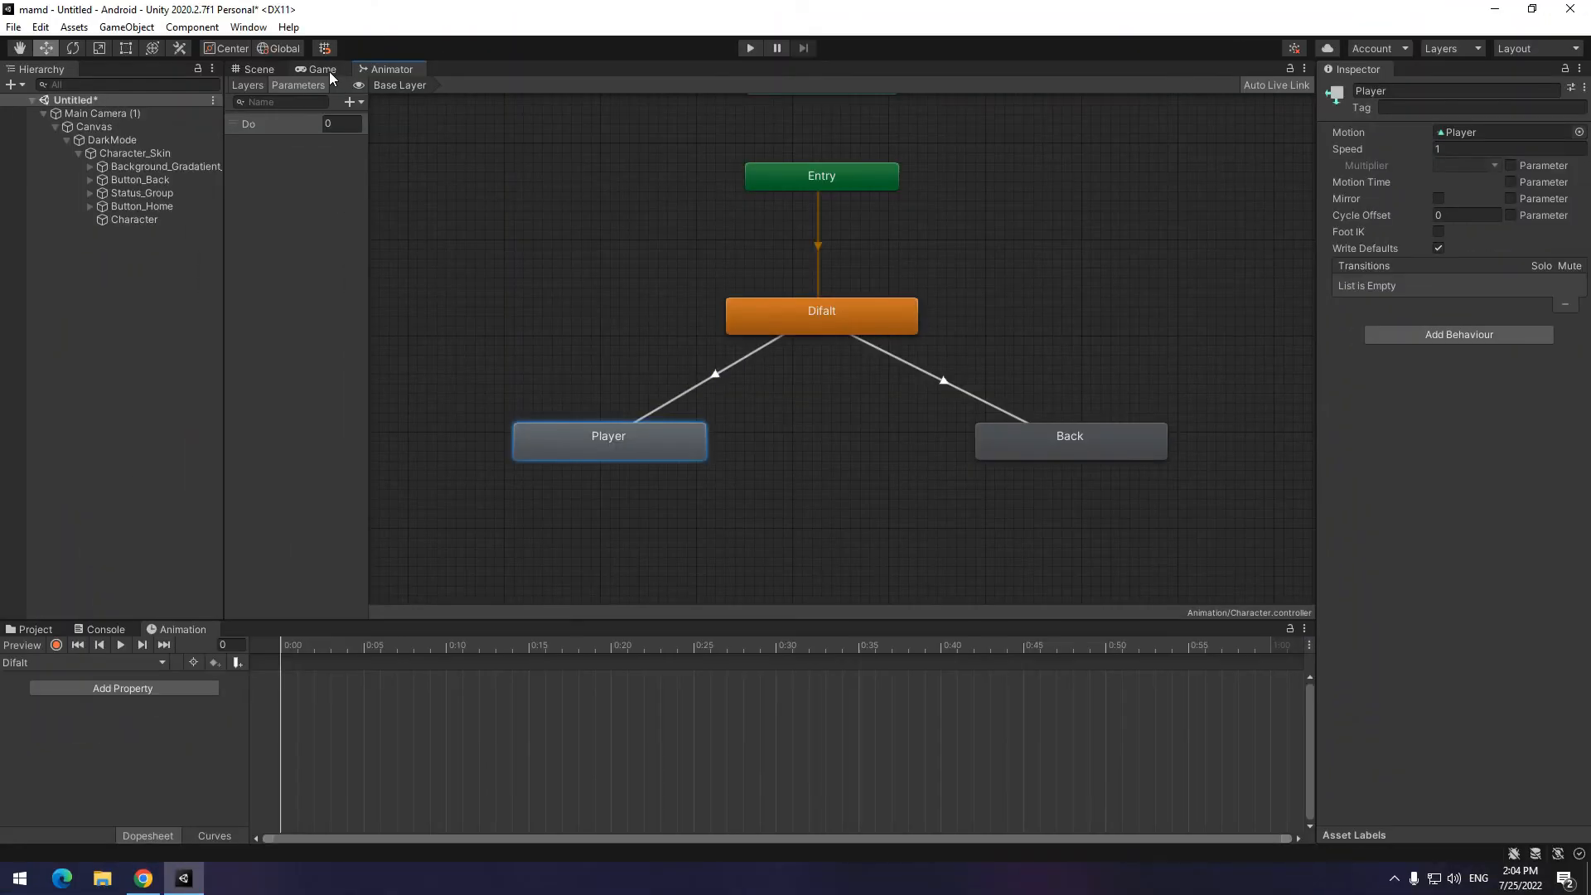
Show the Game view and dock the Animator window beside the Animation window beneath it
left_click(322, 70)
left_click_drag(391, 69, 505, 640)
scroll(636, 755, "down", 5)
middle_click_drag(635, 755, 700, 662)
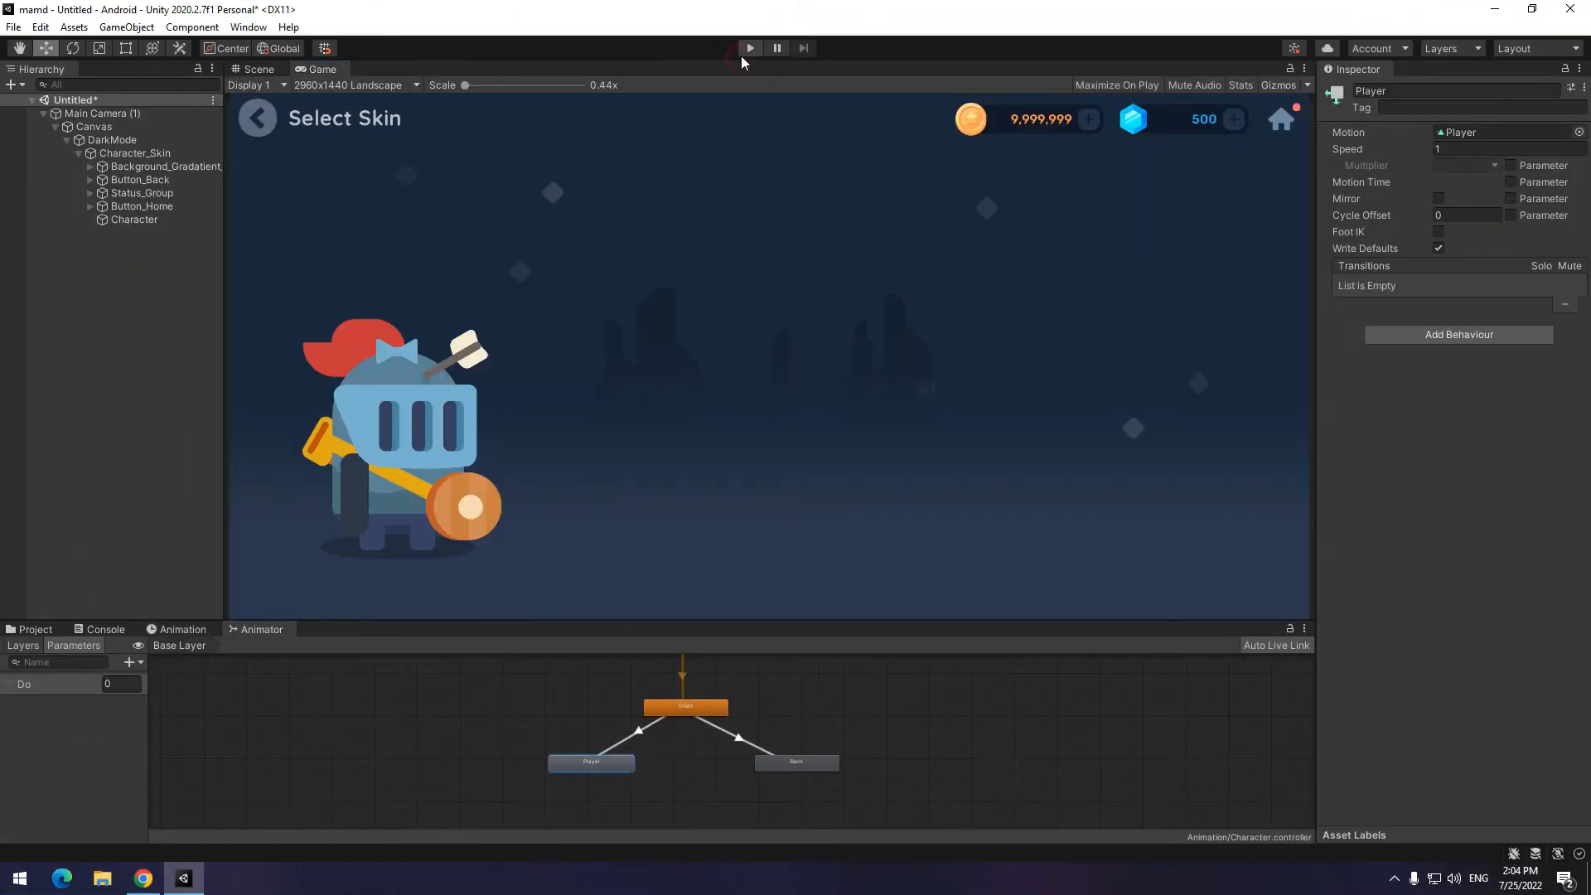
Run the scene and set Do to 1 and to 2 to test the transitions out of Difalt
left_click(748, 49)
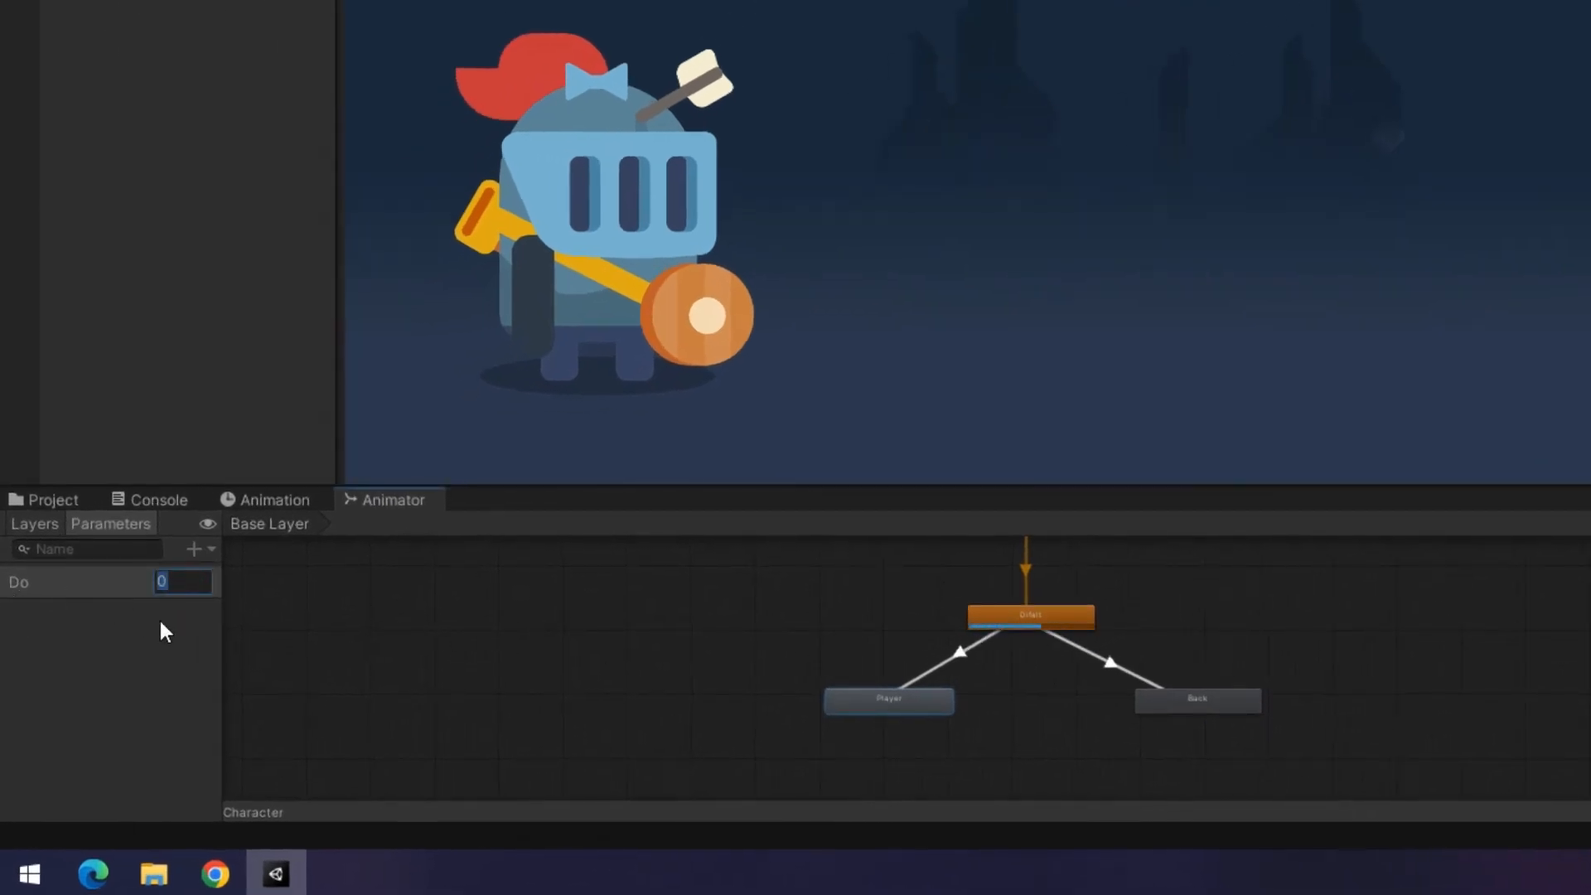
type("1")
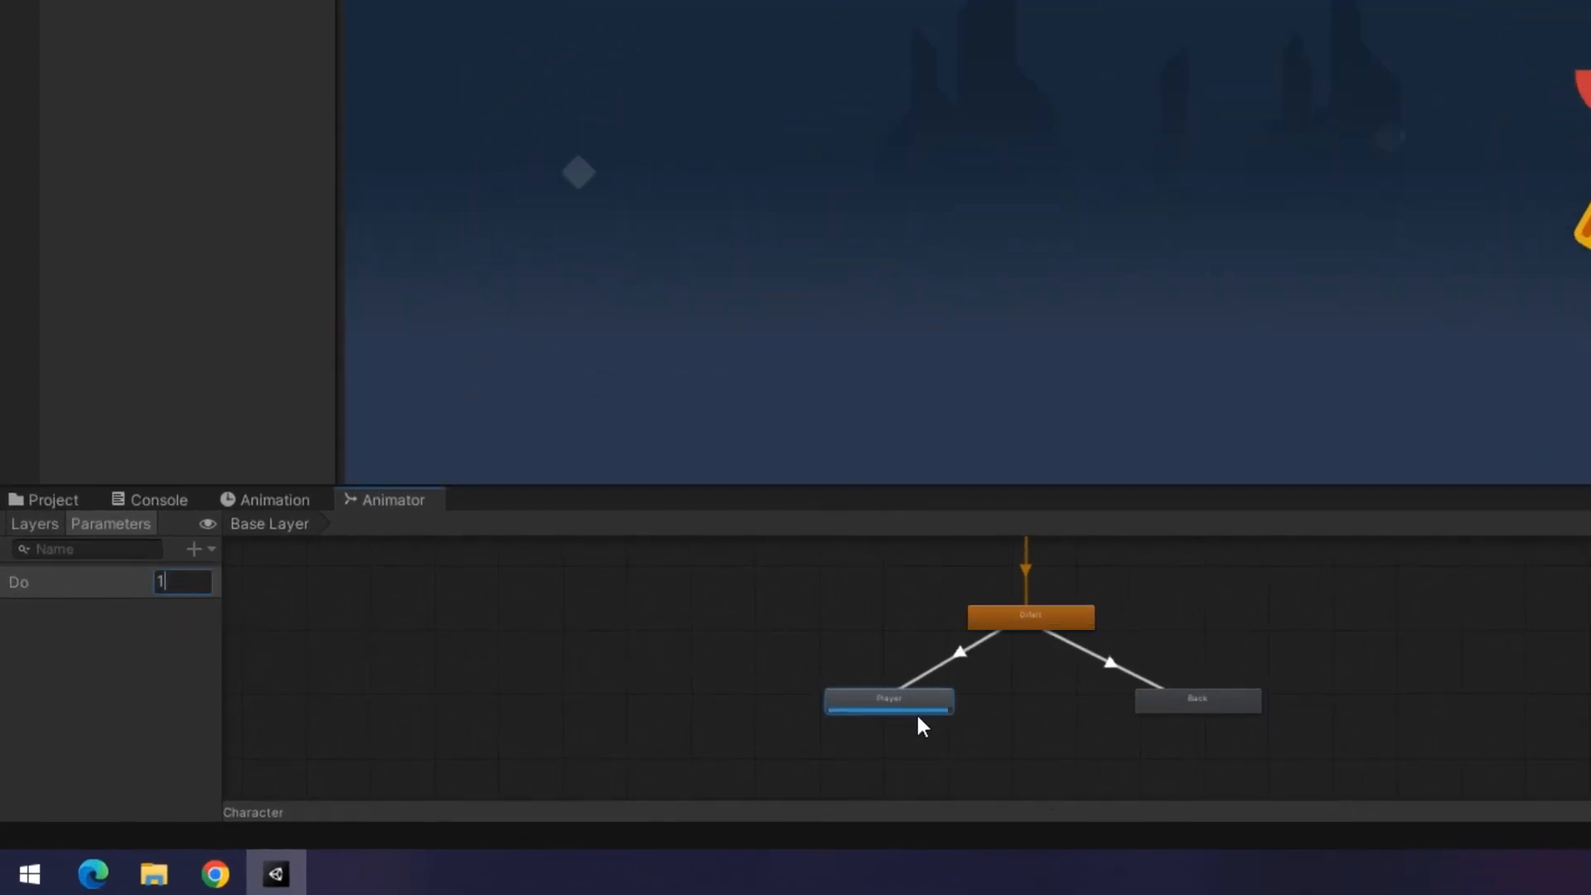
double_click(170, 581)
type("2")
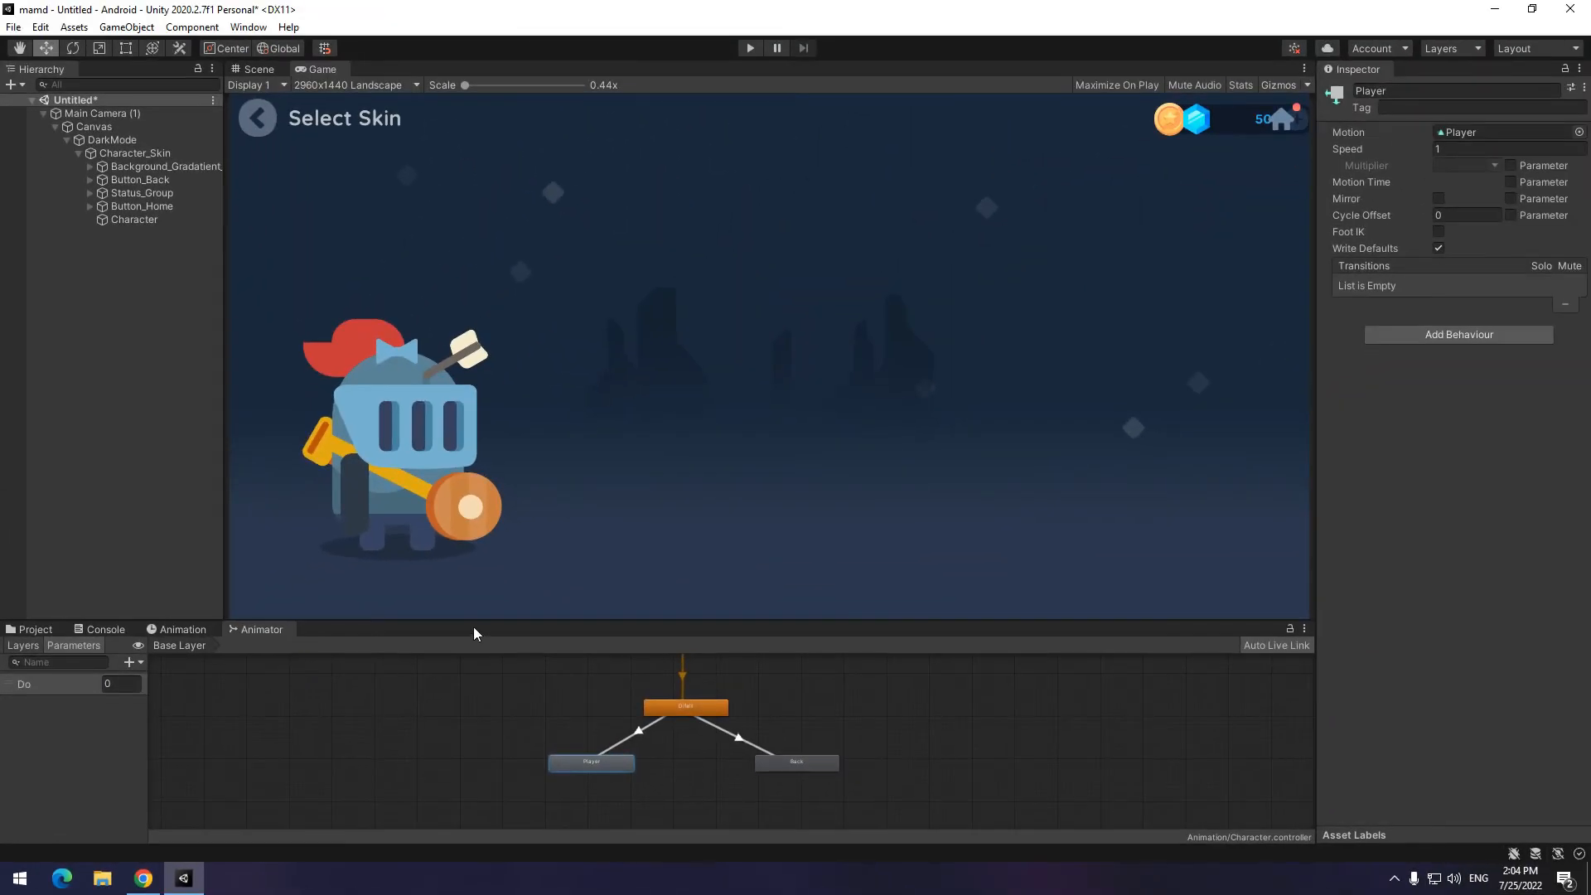
Dock the Animator window back beside the Game view
left_click_drag(331, 577, 544, 91)
scroll(976, 167, "up", 5)
middle_click_drag(705, 381, 784, 483)
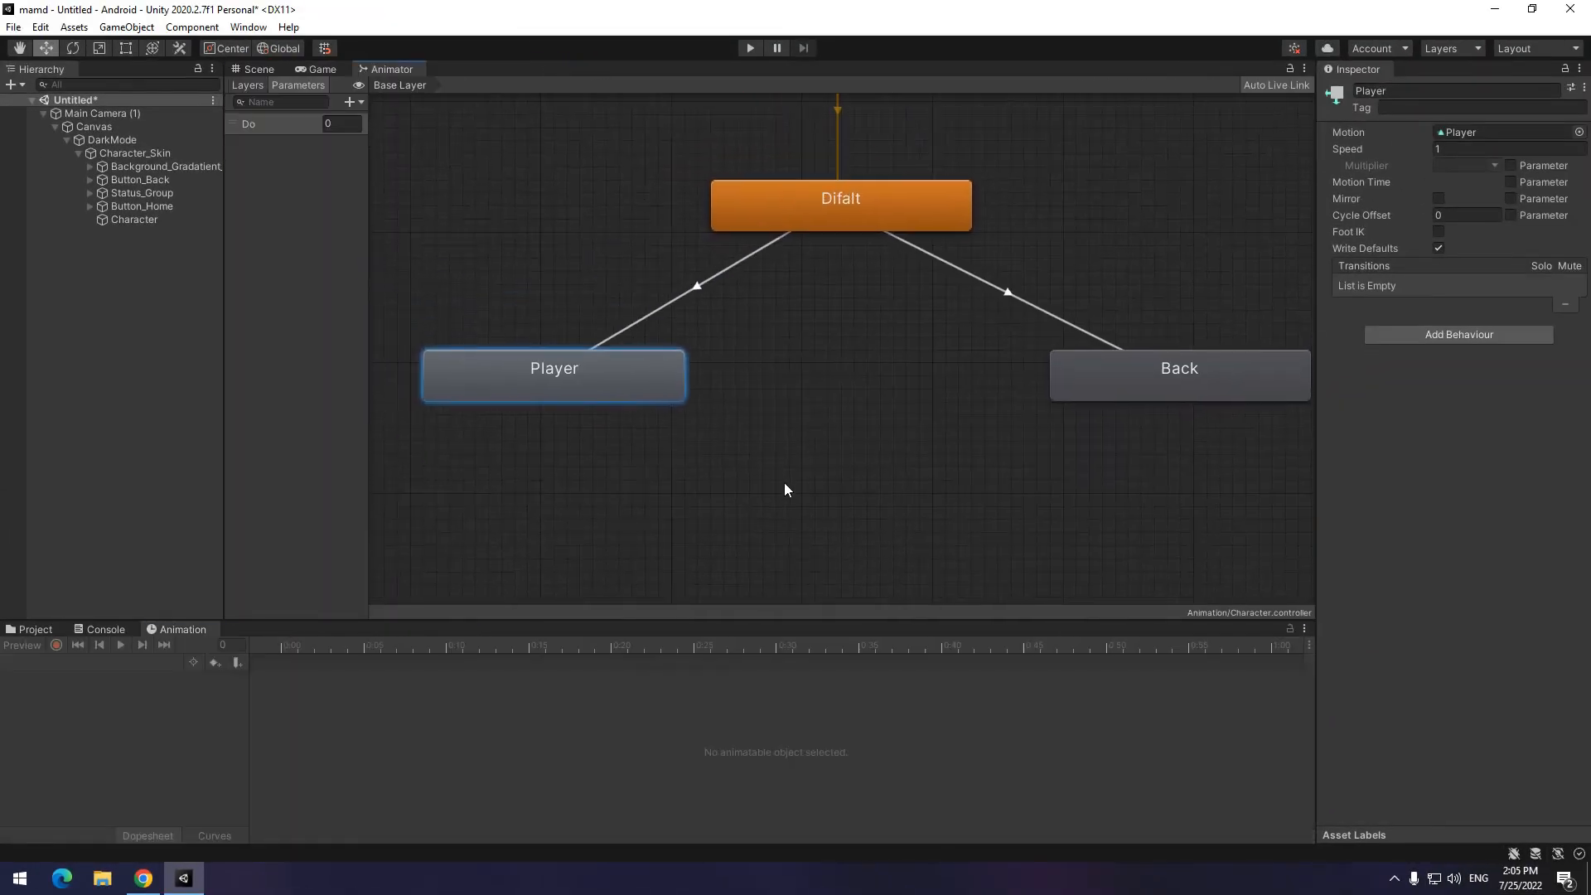
Create a transition from the Player state to the Back state
right_click(673, 401)
left_click(700, 406)
left_click(1105, 369)
Configure the Player -> Back transition with Exit Time 0, Fixed Duration off, Transition Duration 0 and Has Exit Time off
scroll(760, 465, "down", 1)
left_click(794, 404)
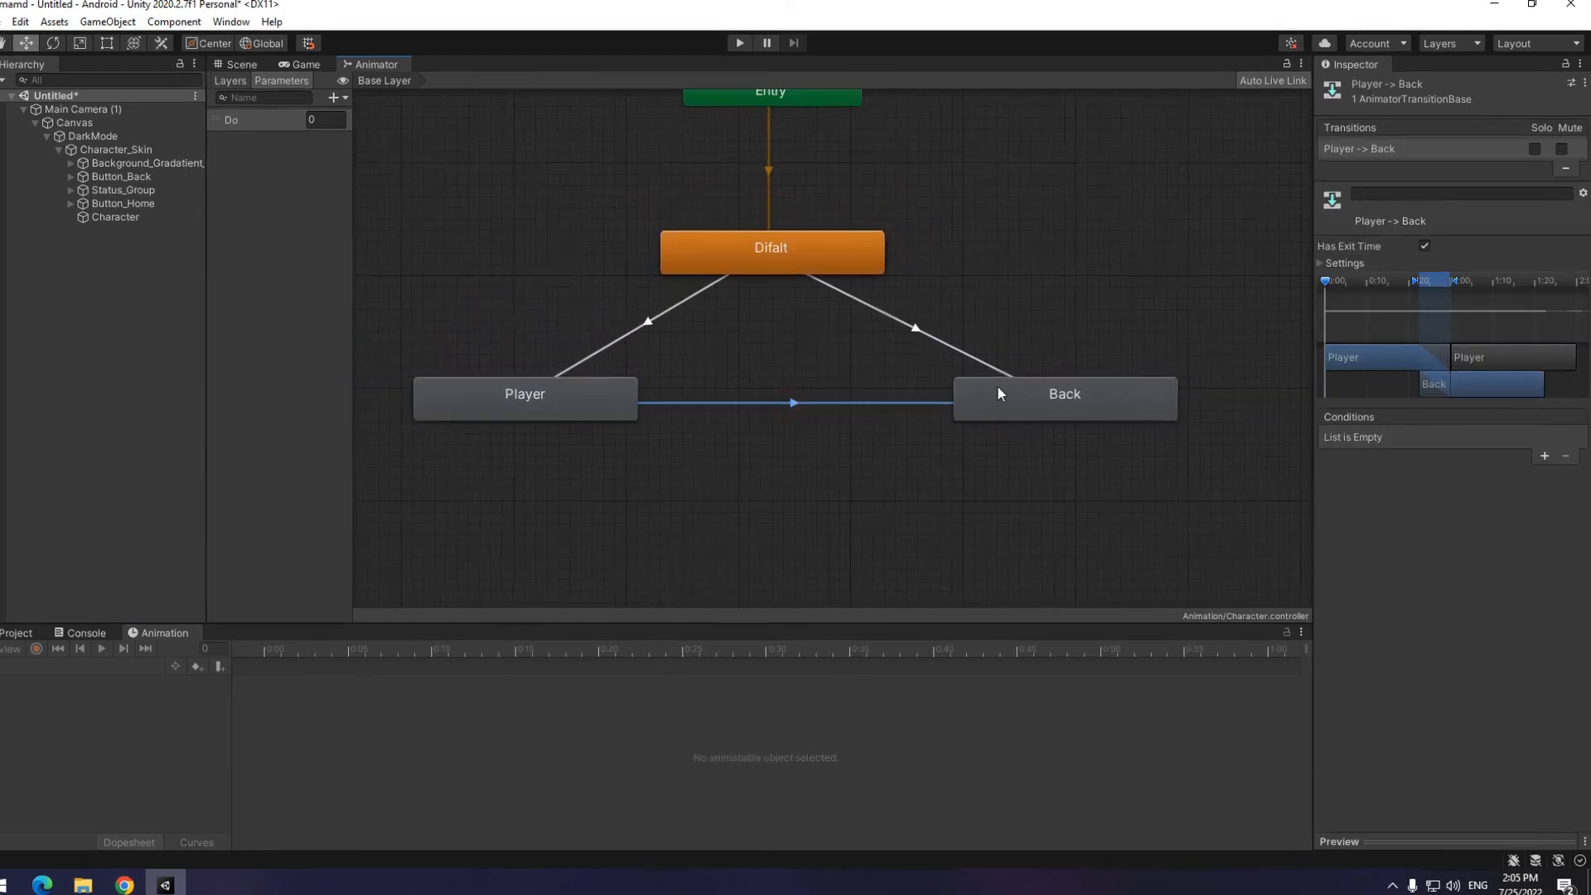
left_click(1327, 266)
left_click(1376, 220)
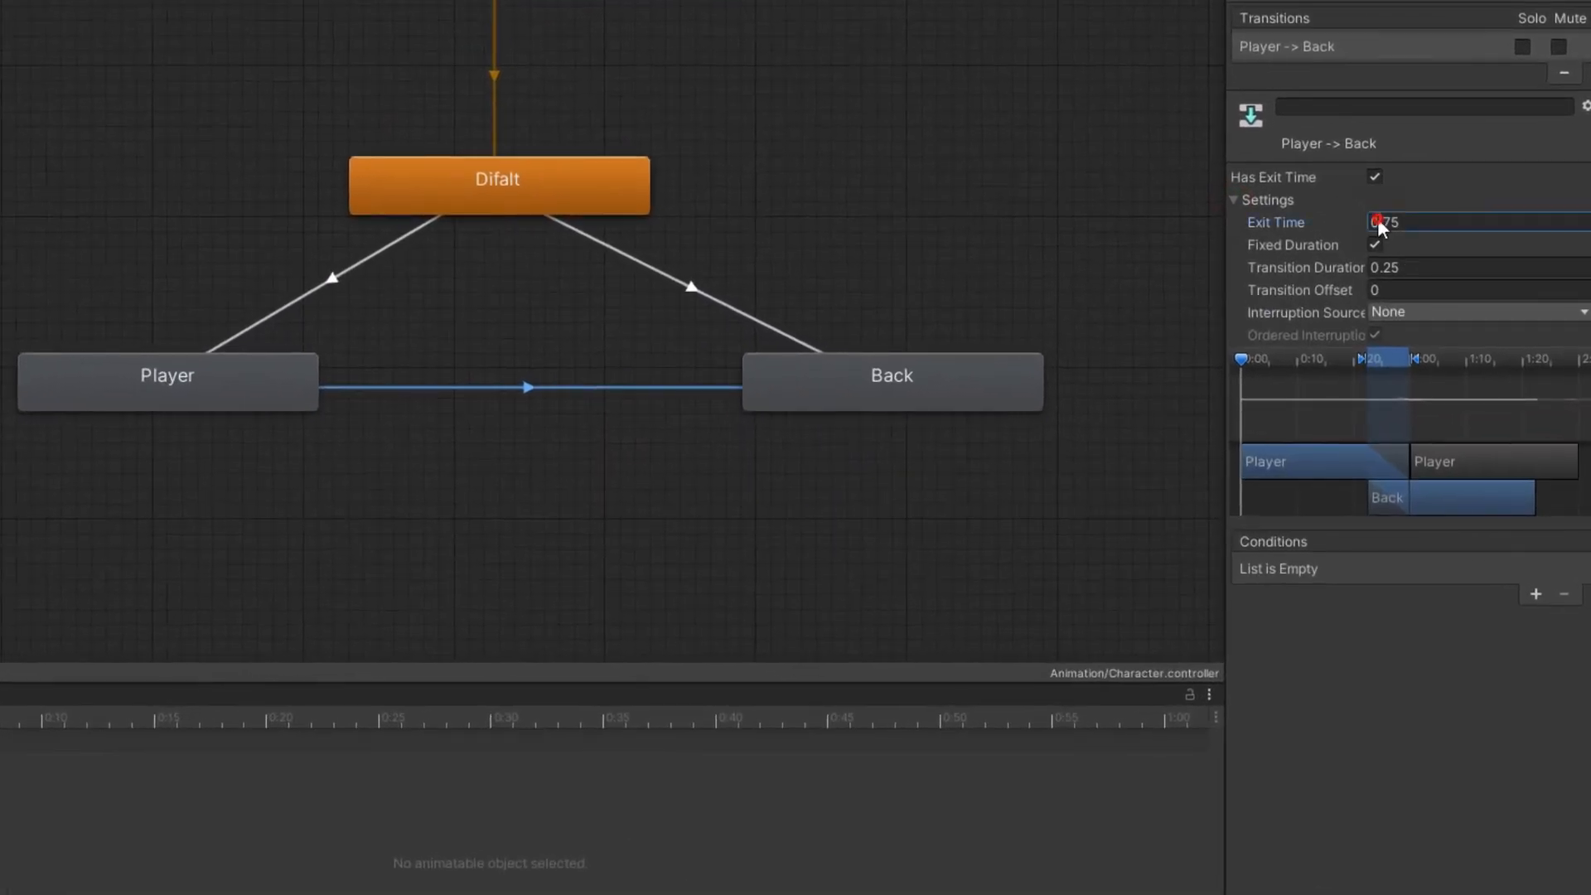
type("0")
left_click(1375, 244)
left_click(1409, 267)
type("0")
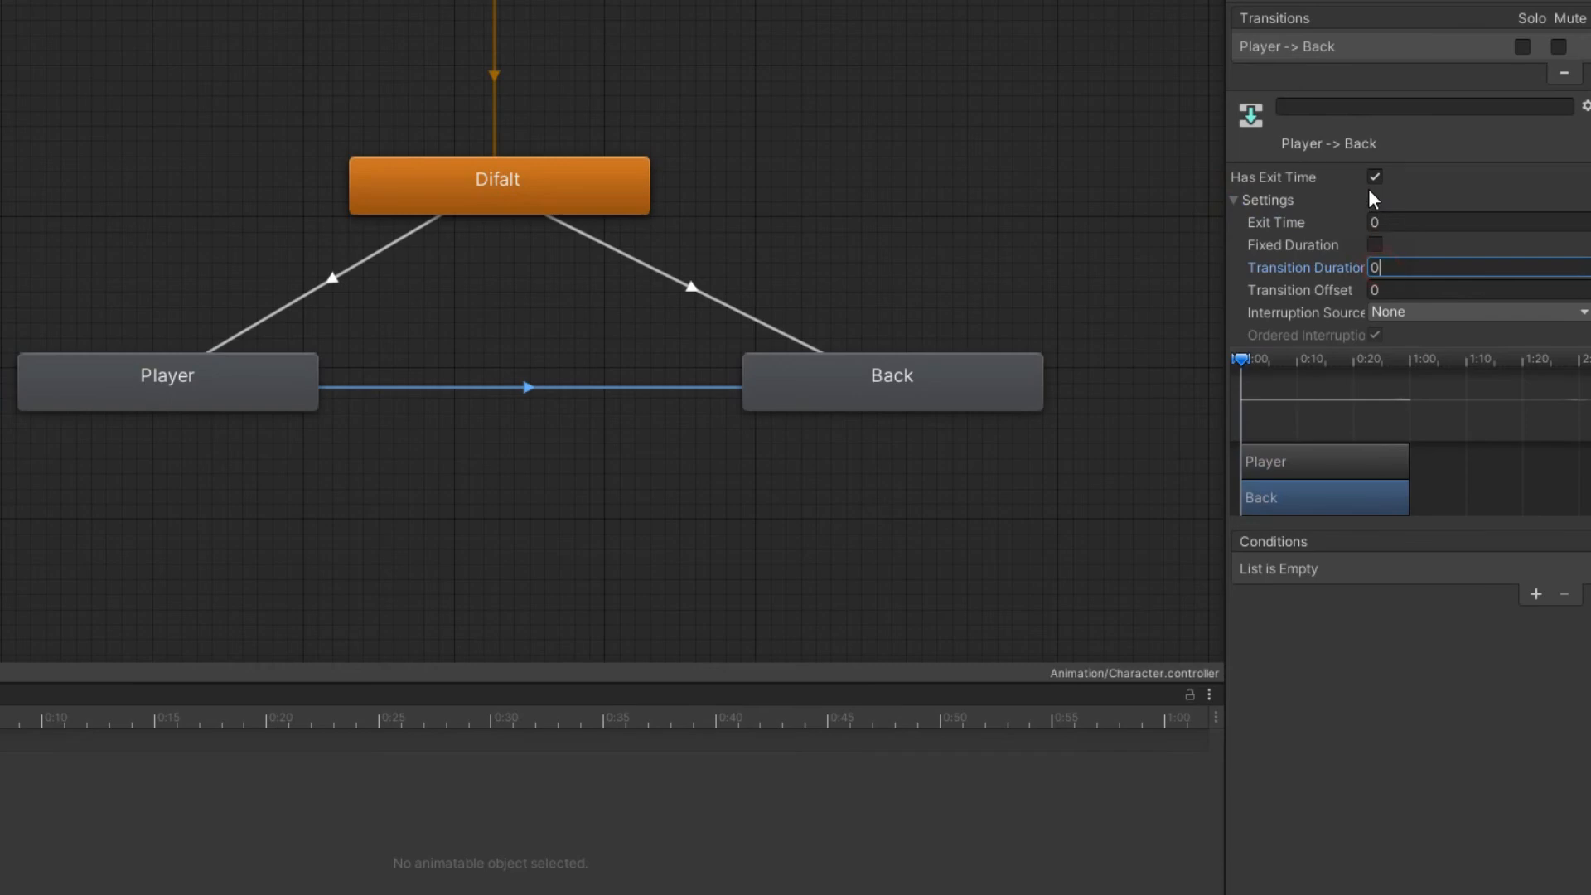
left_click(1374, 177)
Add a condition on the Do parameter to the Player -> Back transition, using the Equals comparison
left_click(1463, 570)
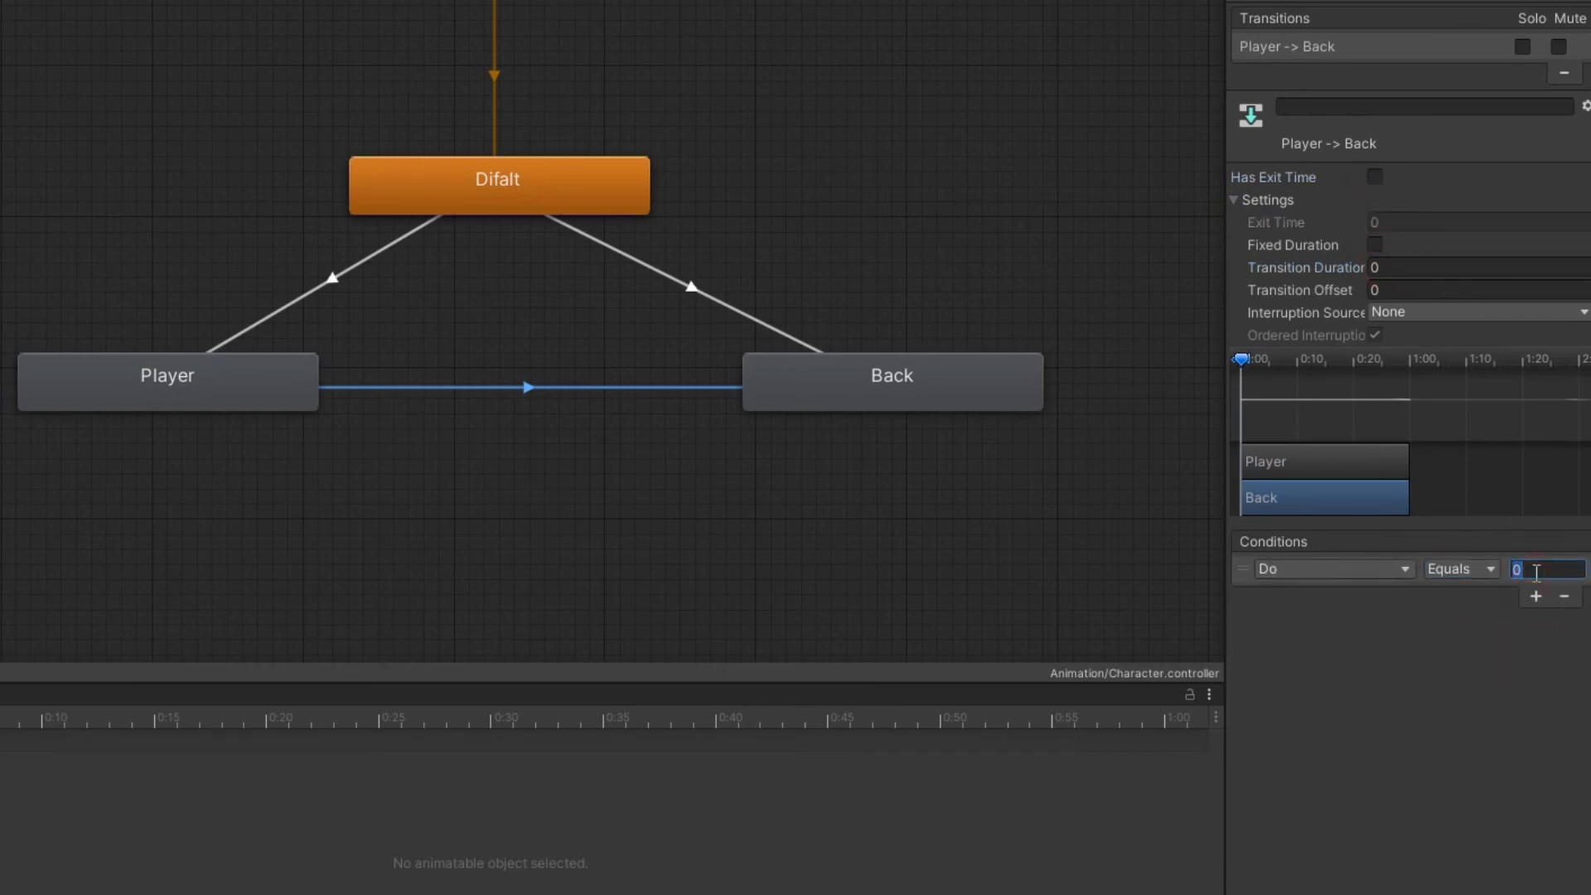
key("BackSpace")
left_click(1536, 750)
Create a transition from the Back state to the Player state
right_click(775, 381)
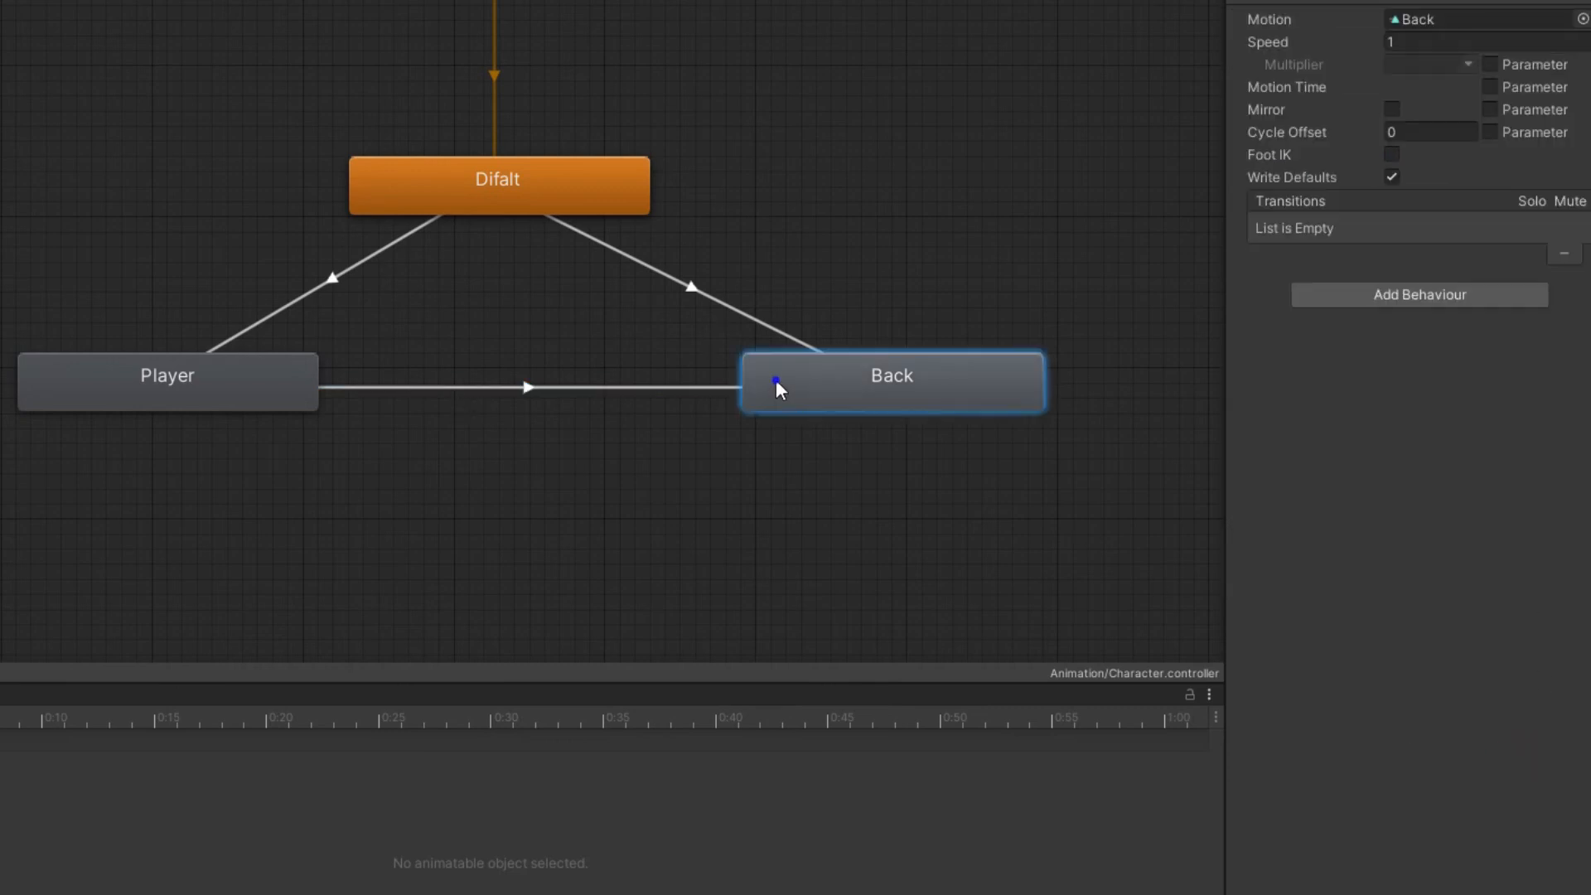
left_click(818, 389)
left_click(269, 373)
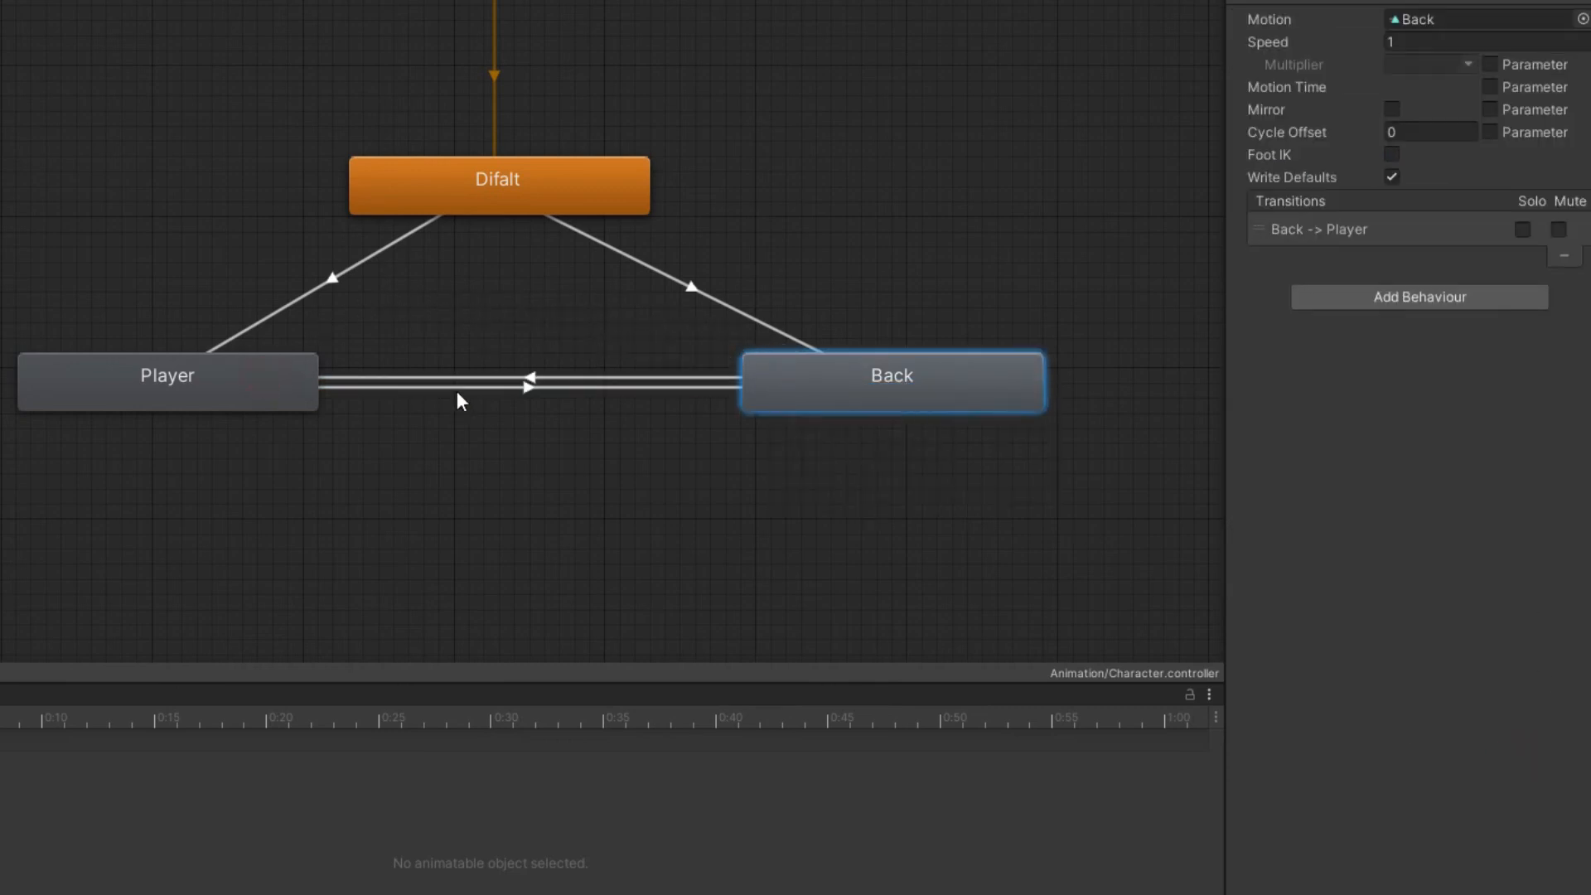
Configure the Back -> Player transition with Exit Time 0, Fixed Duration off, Transition Duration 0 and Has Exit Time off
left_click(535, 380)
type("0")
left_click(1376, 245)
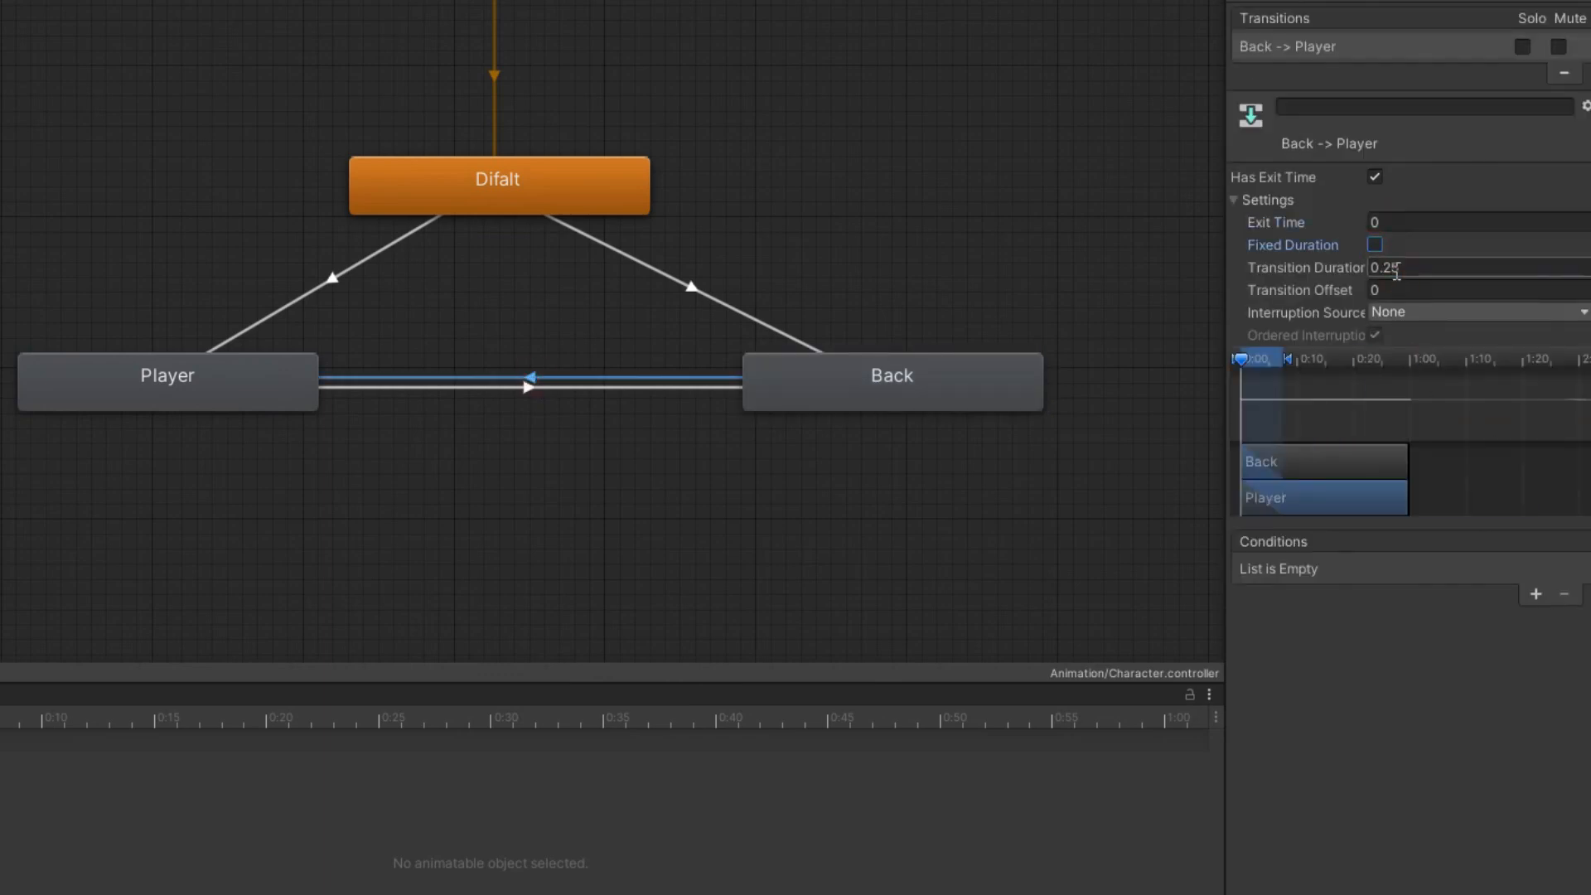
left_click(1395, 270)
type("0")
left_click(1375, 178)
Add the condition Do Equals 1 to the Back -> Player transition
left_click(1535, 594)
left_click(1477, 569)
left_click(1483, 646)
left_click(1529, 569)
type("1")
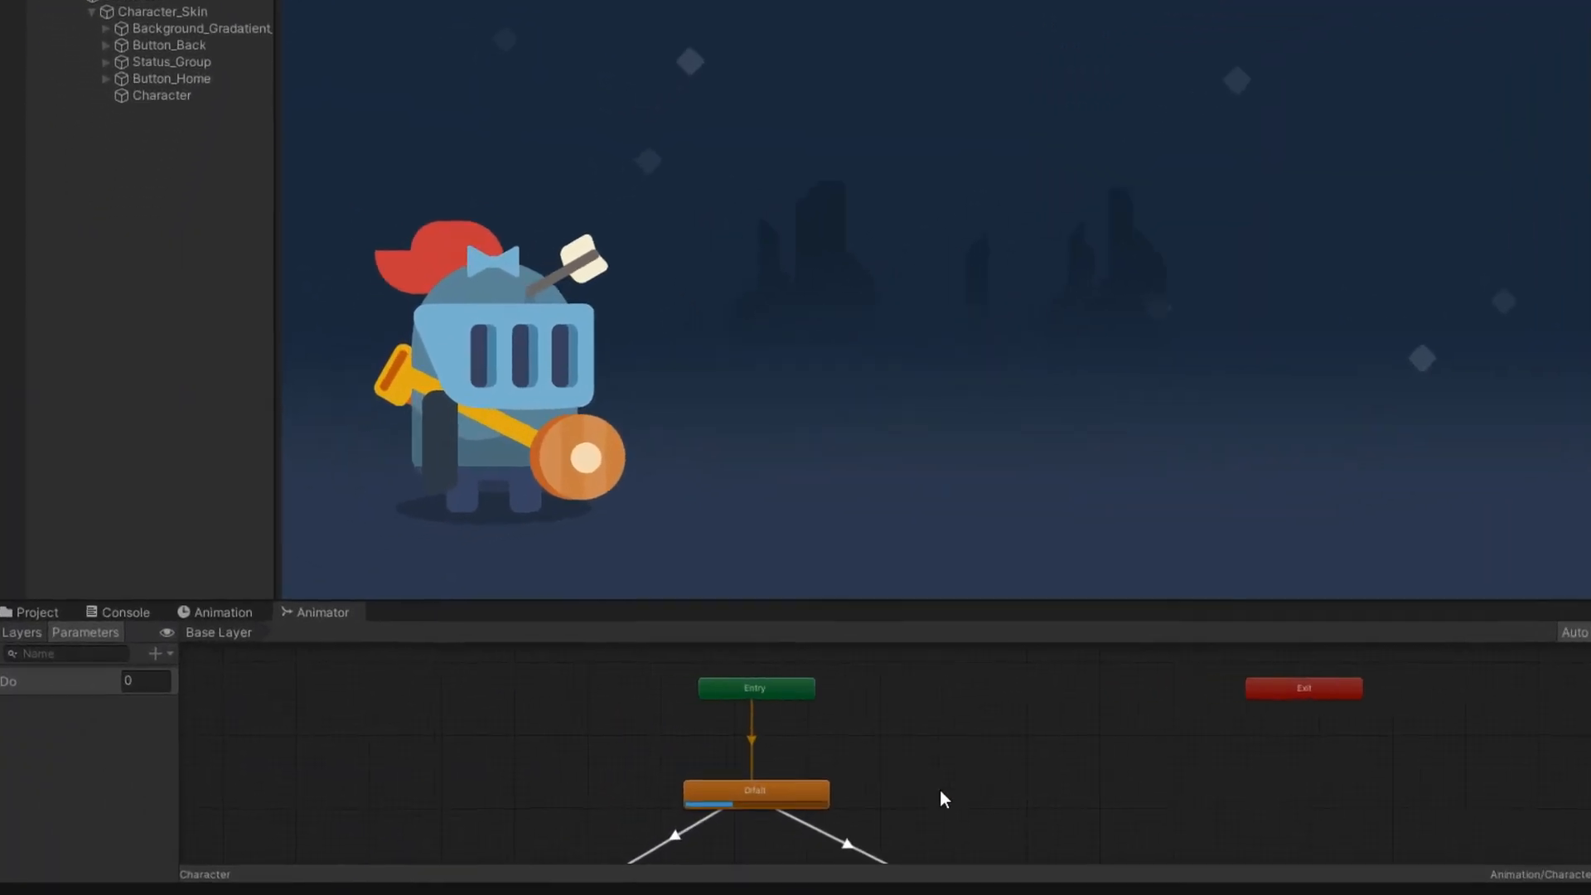
Test the running scene by switching Do between 1 and 2 to play the Player and Back states
middle_click_drag(940, 789, 1028, 694)
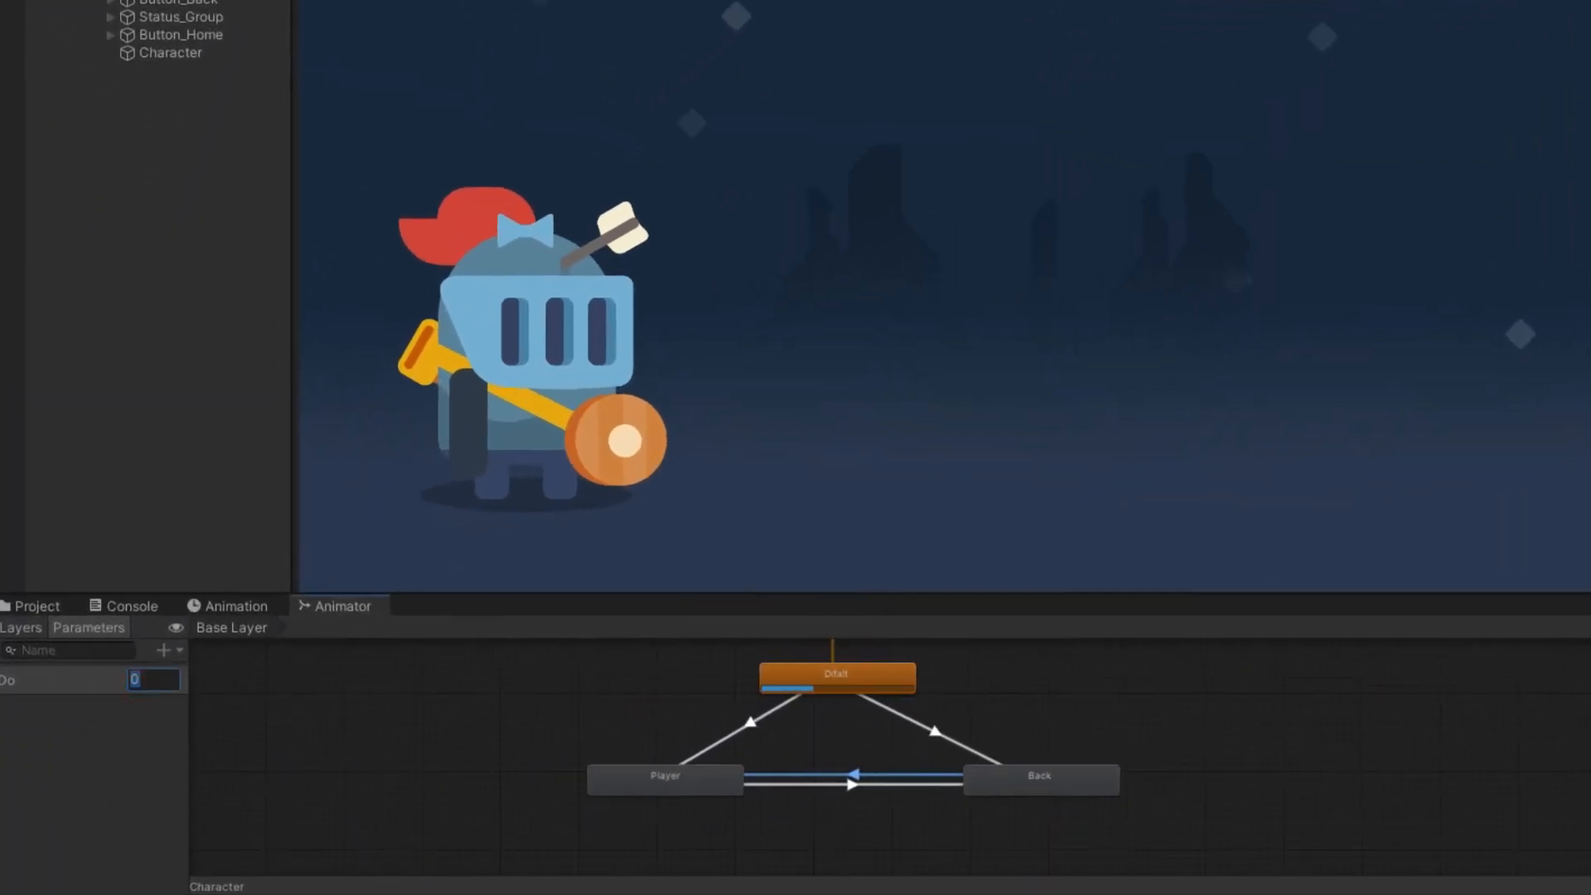
type("1")
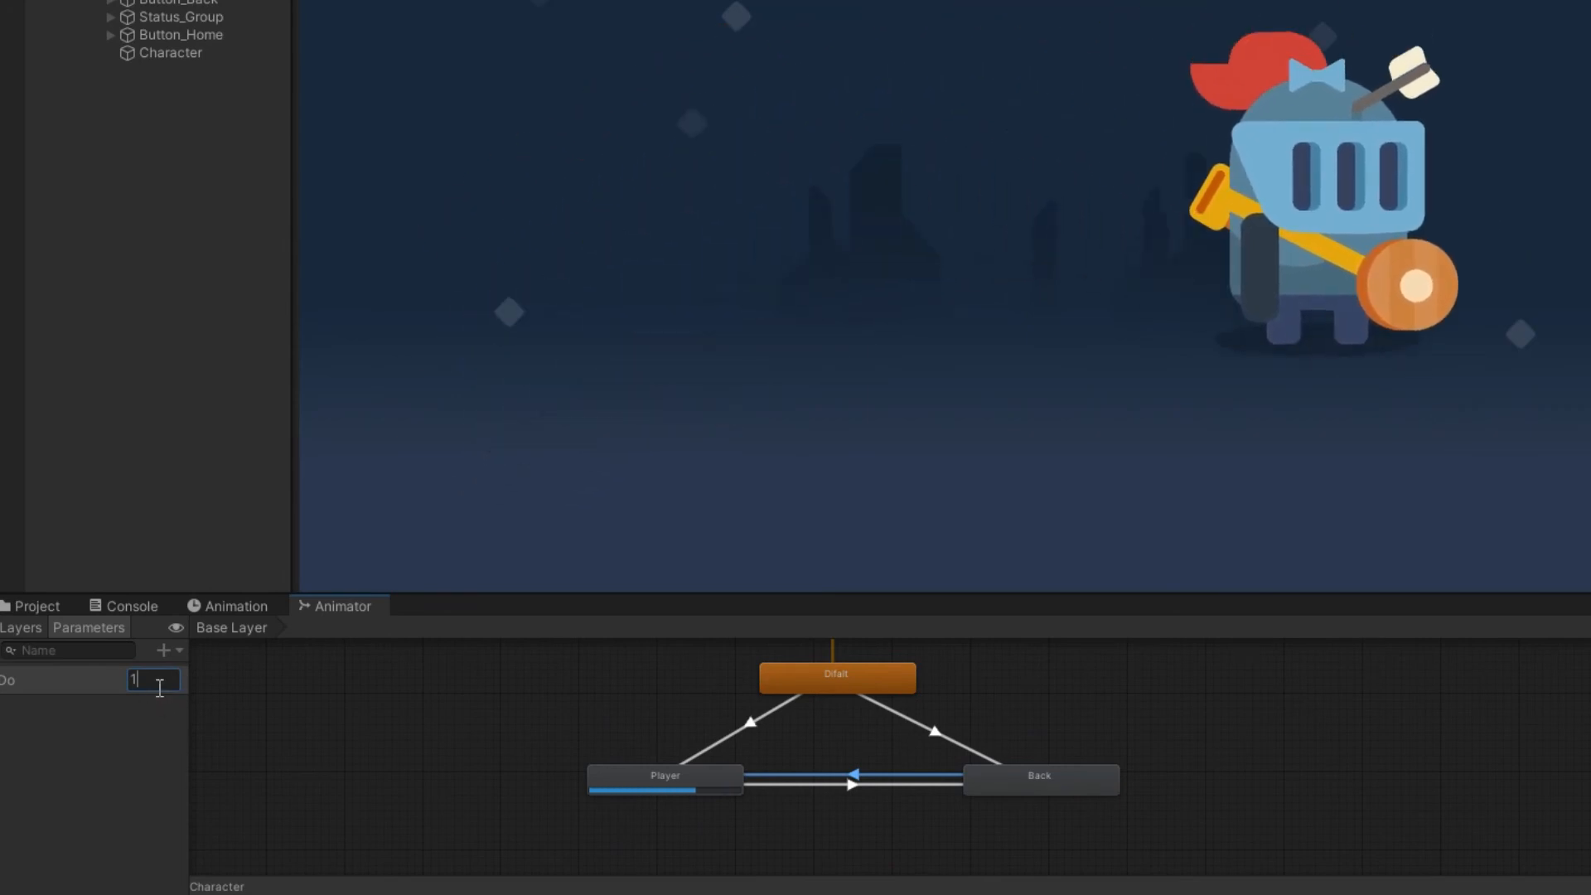
key("BackSpace")
type("2")
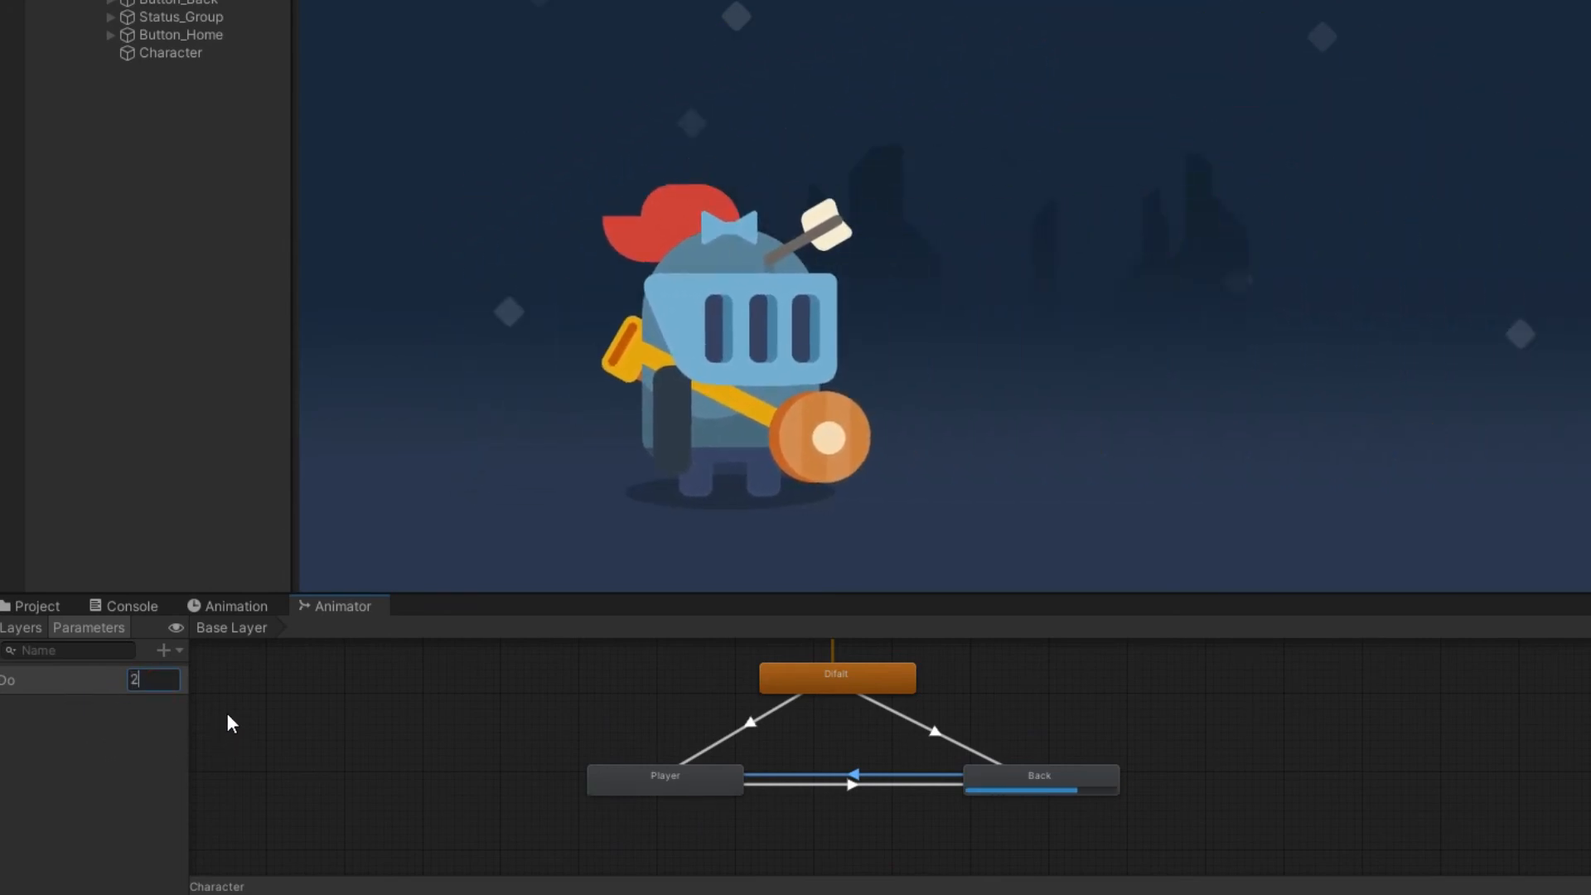
key("BackSpace")
type("1")
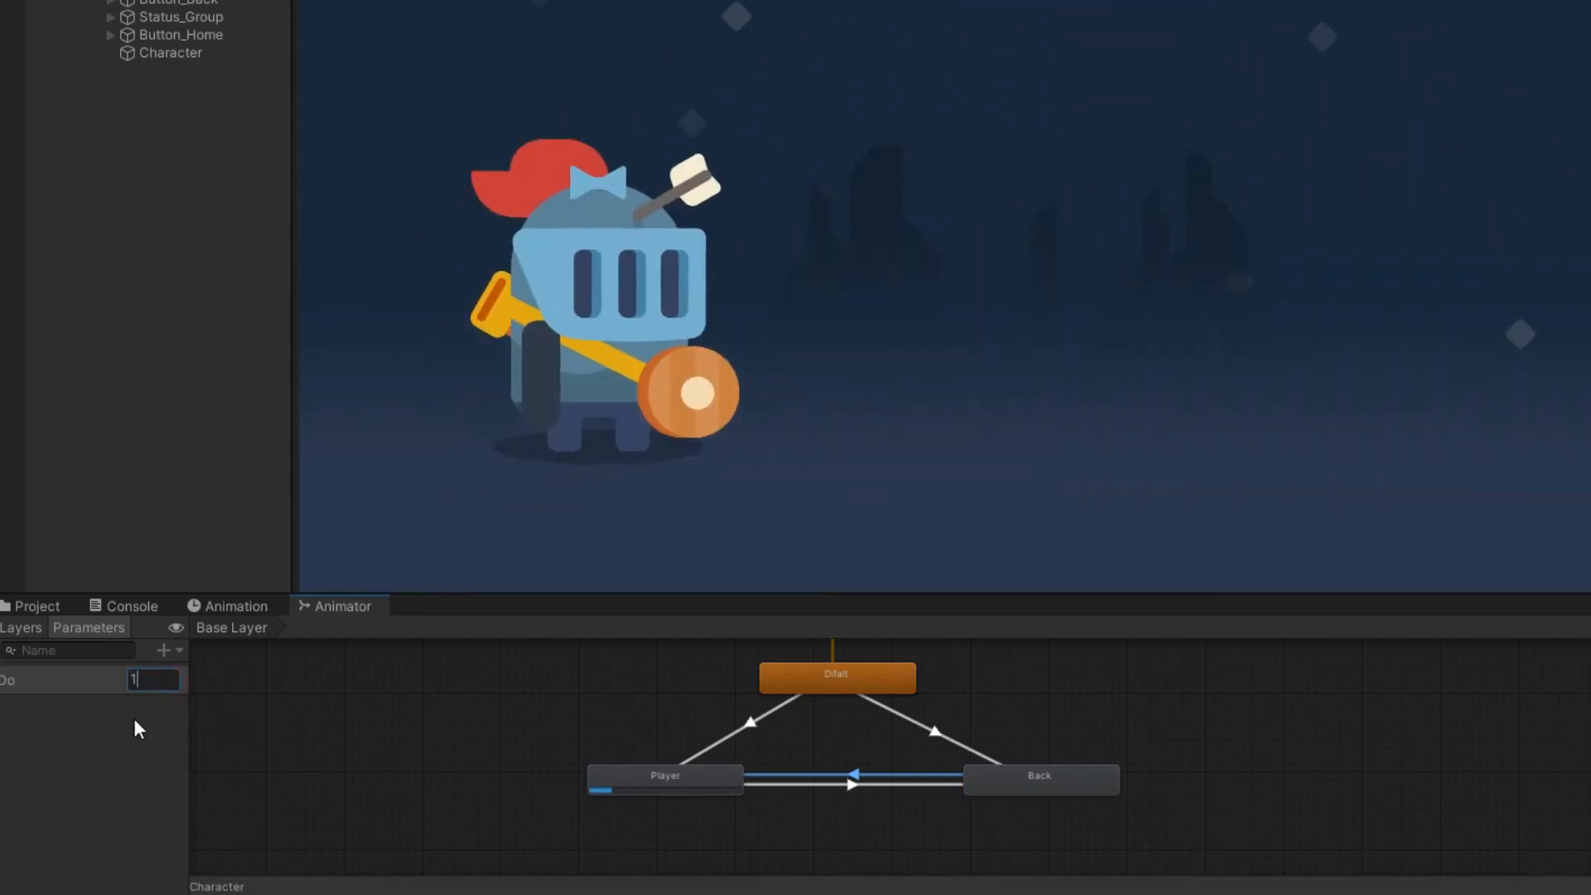
double_click(153, 682)
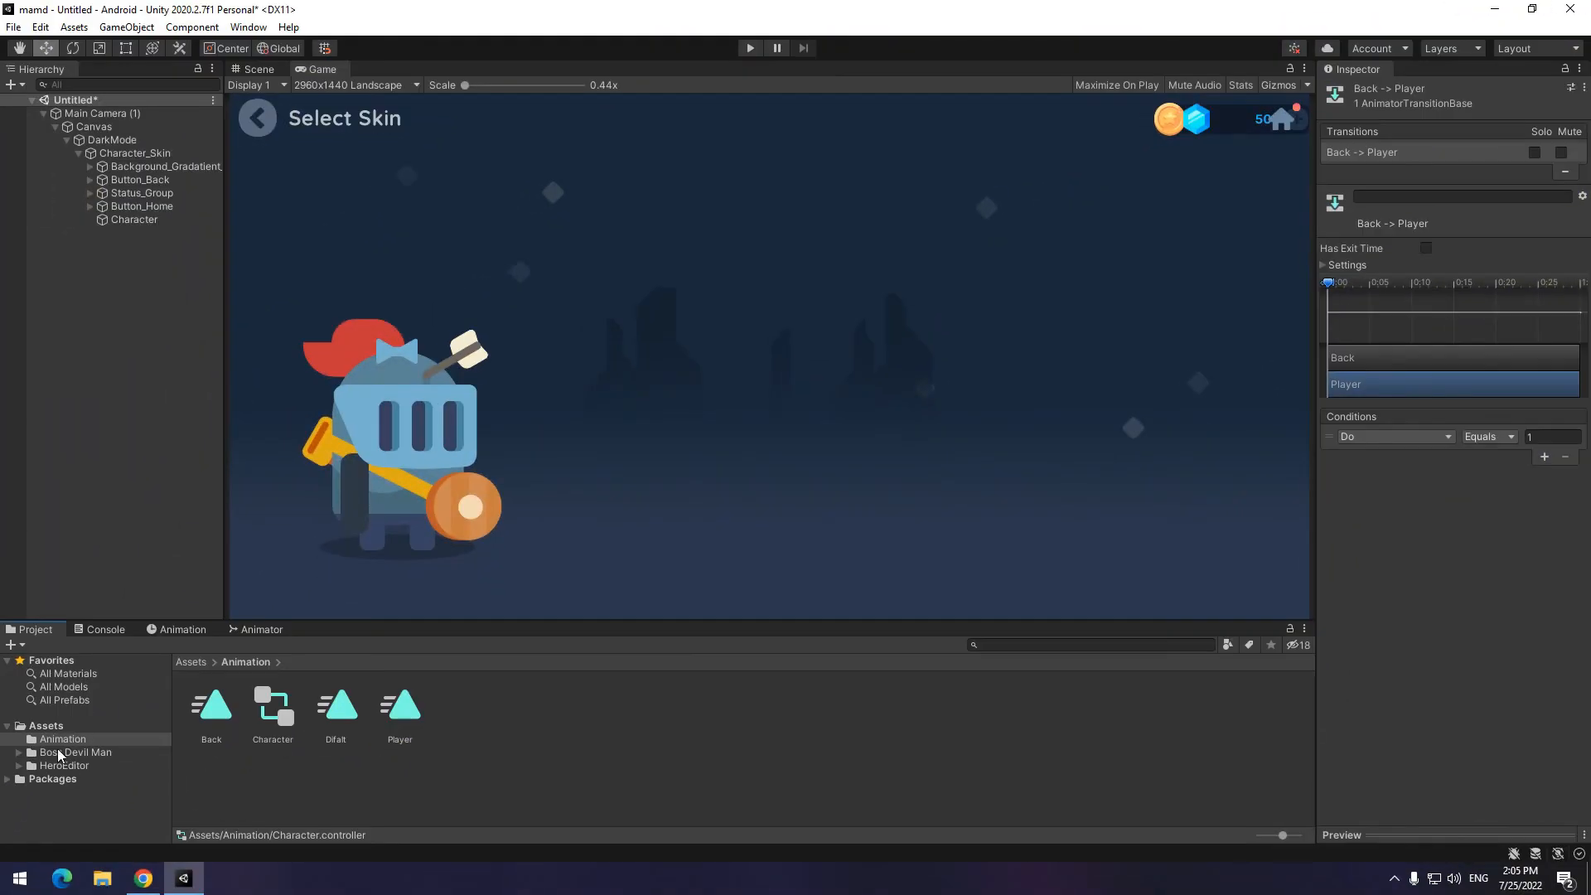
Turn off Loop Time for the Player, Difalt and Back clips in the Animation folder
left_click(60, 738)
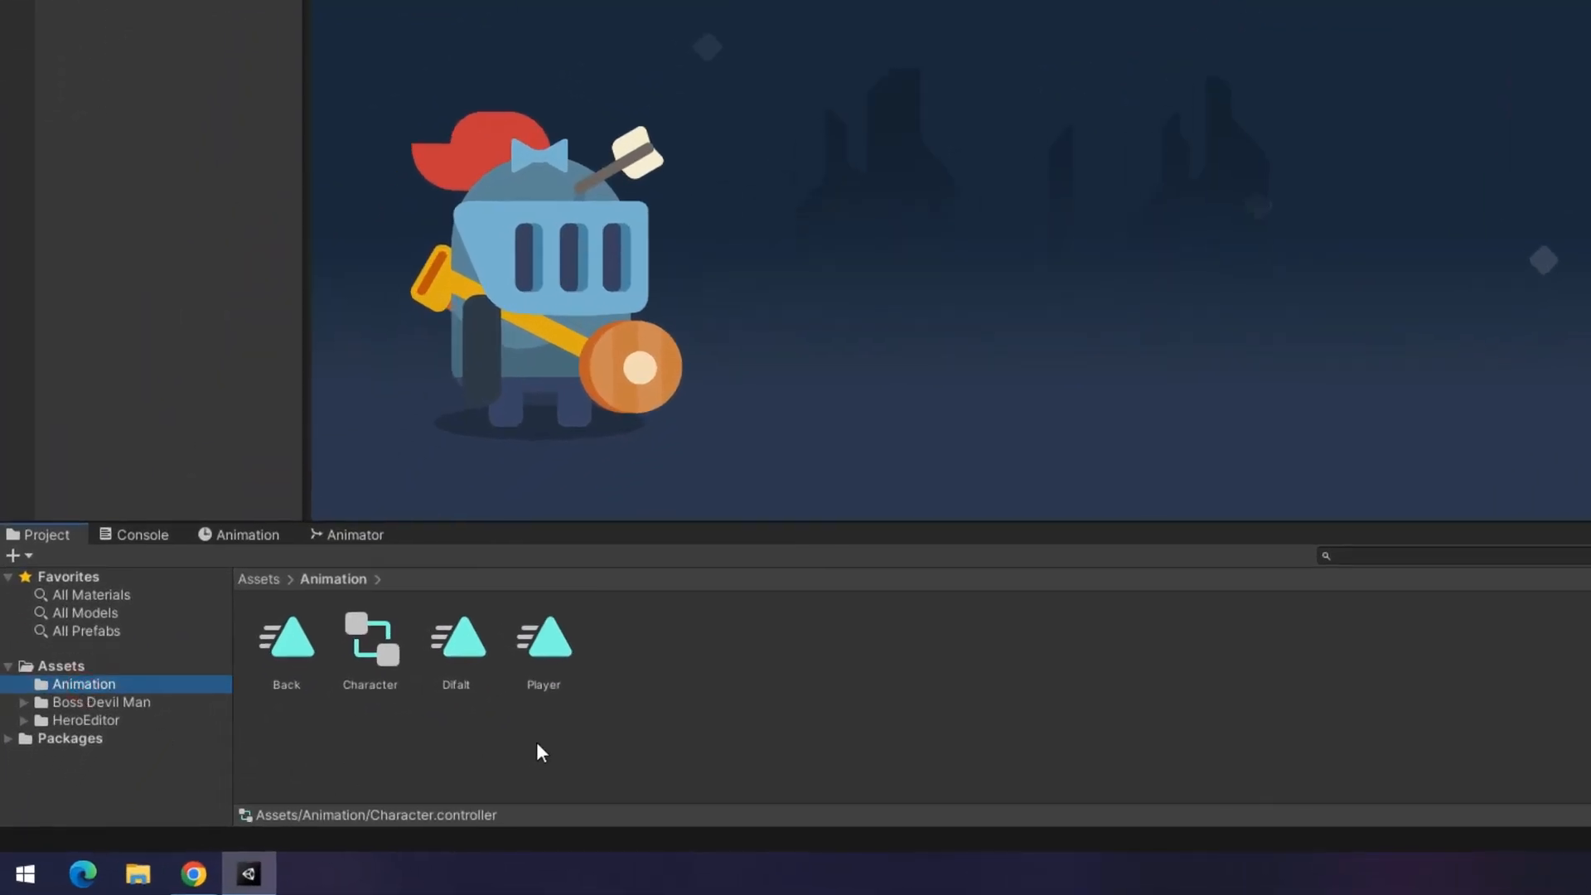
left_click(567, 644)
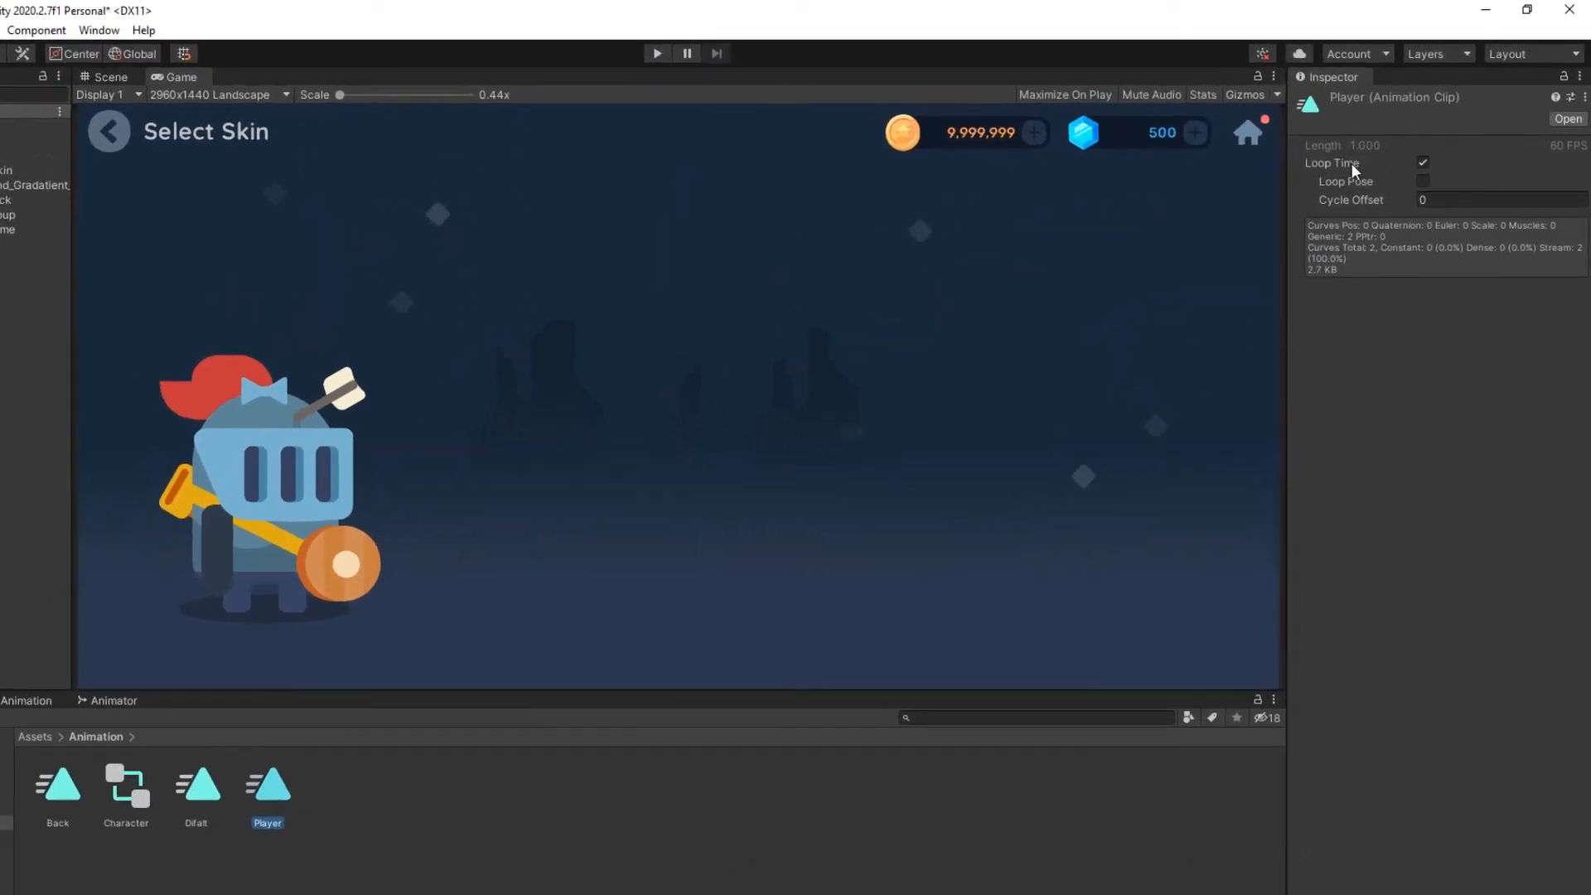
left_click(1422, 163)
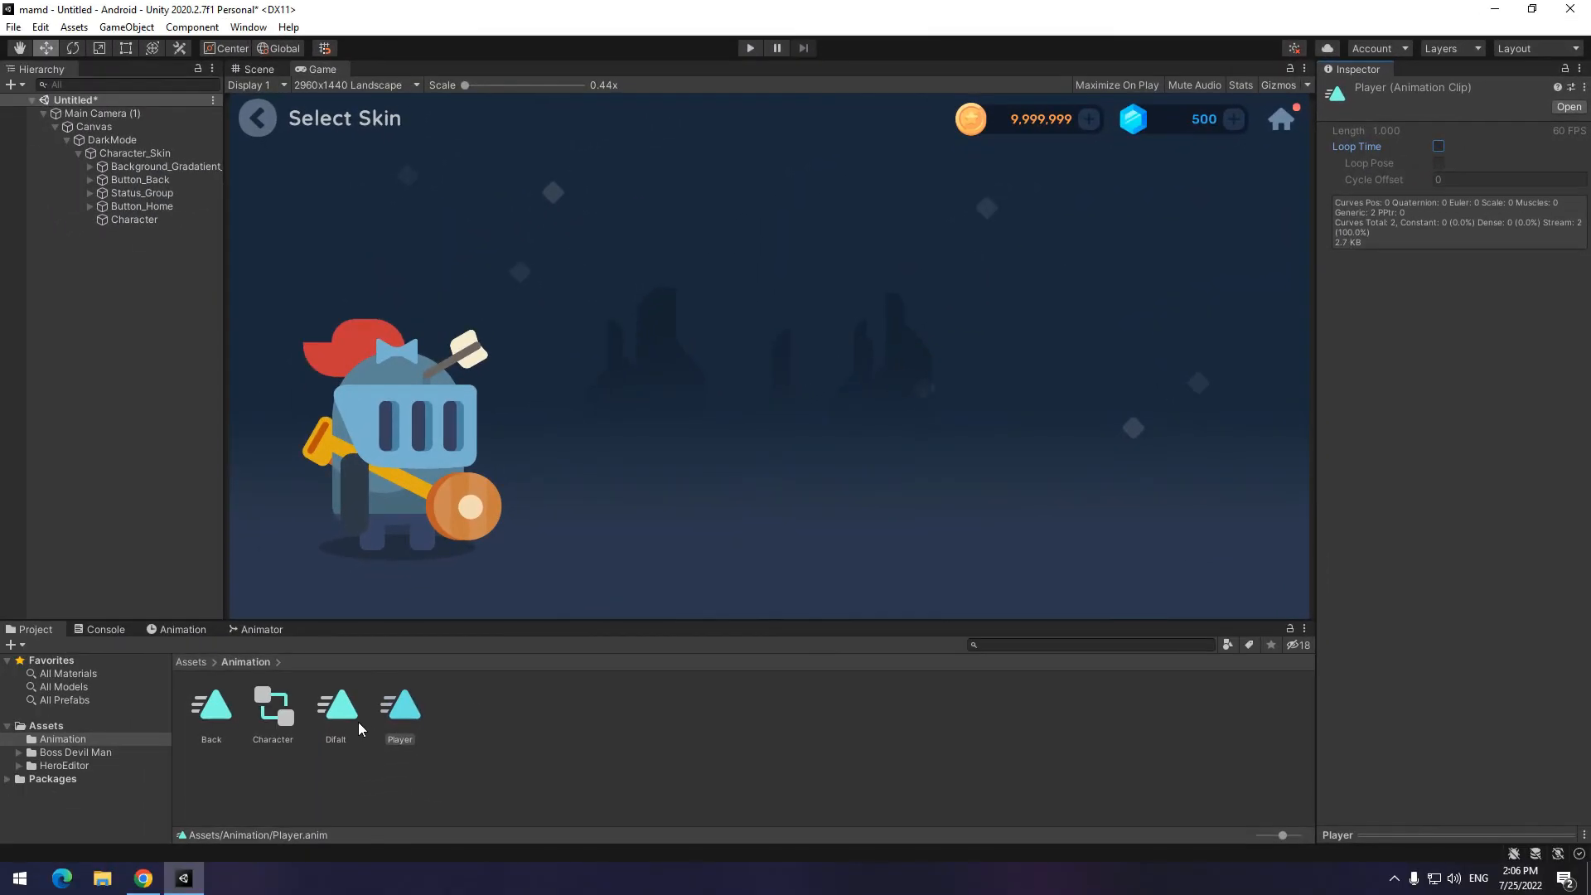
left_click(348, 719)
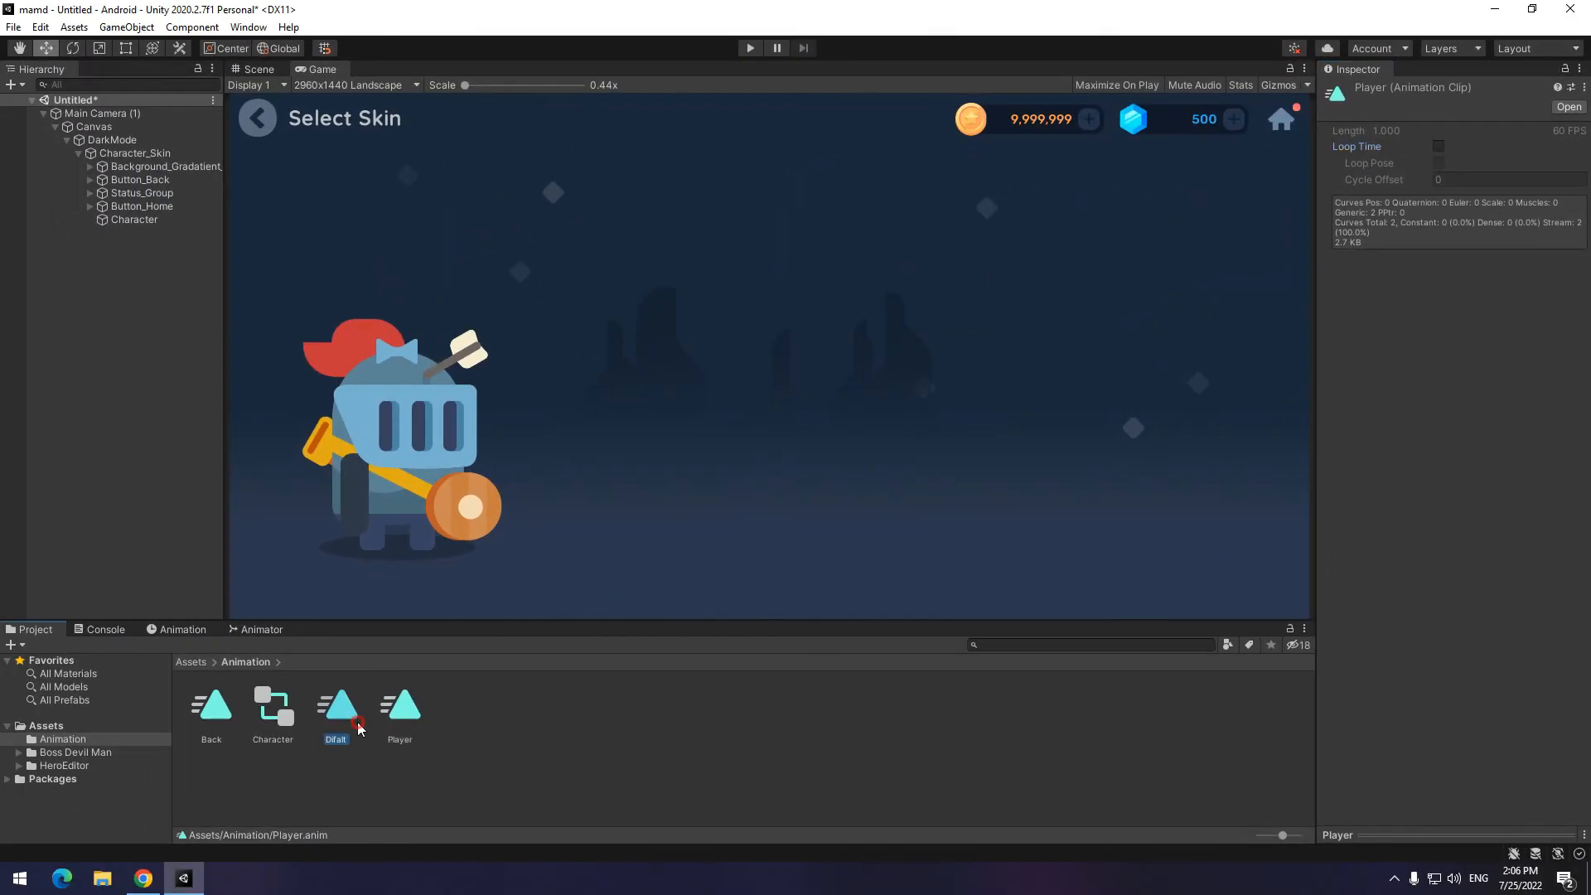
left_click(1438, 147)
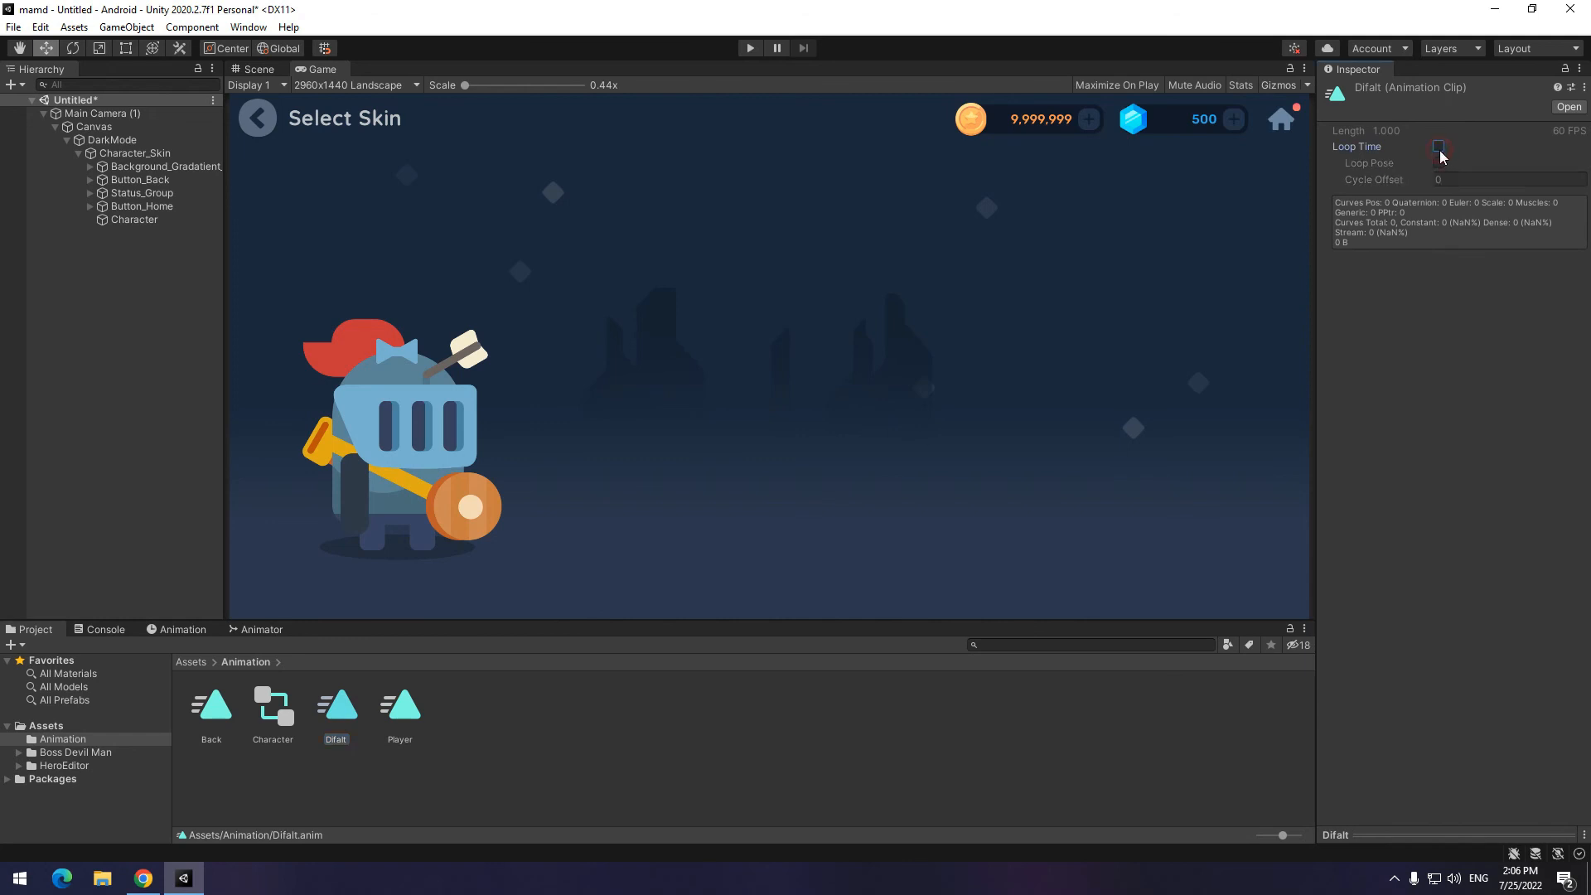
left_click(207, 729)
left_click(1439, 147)
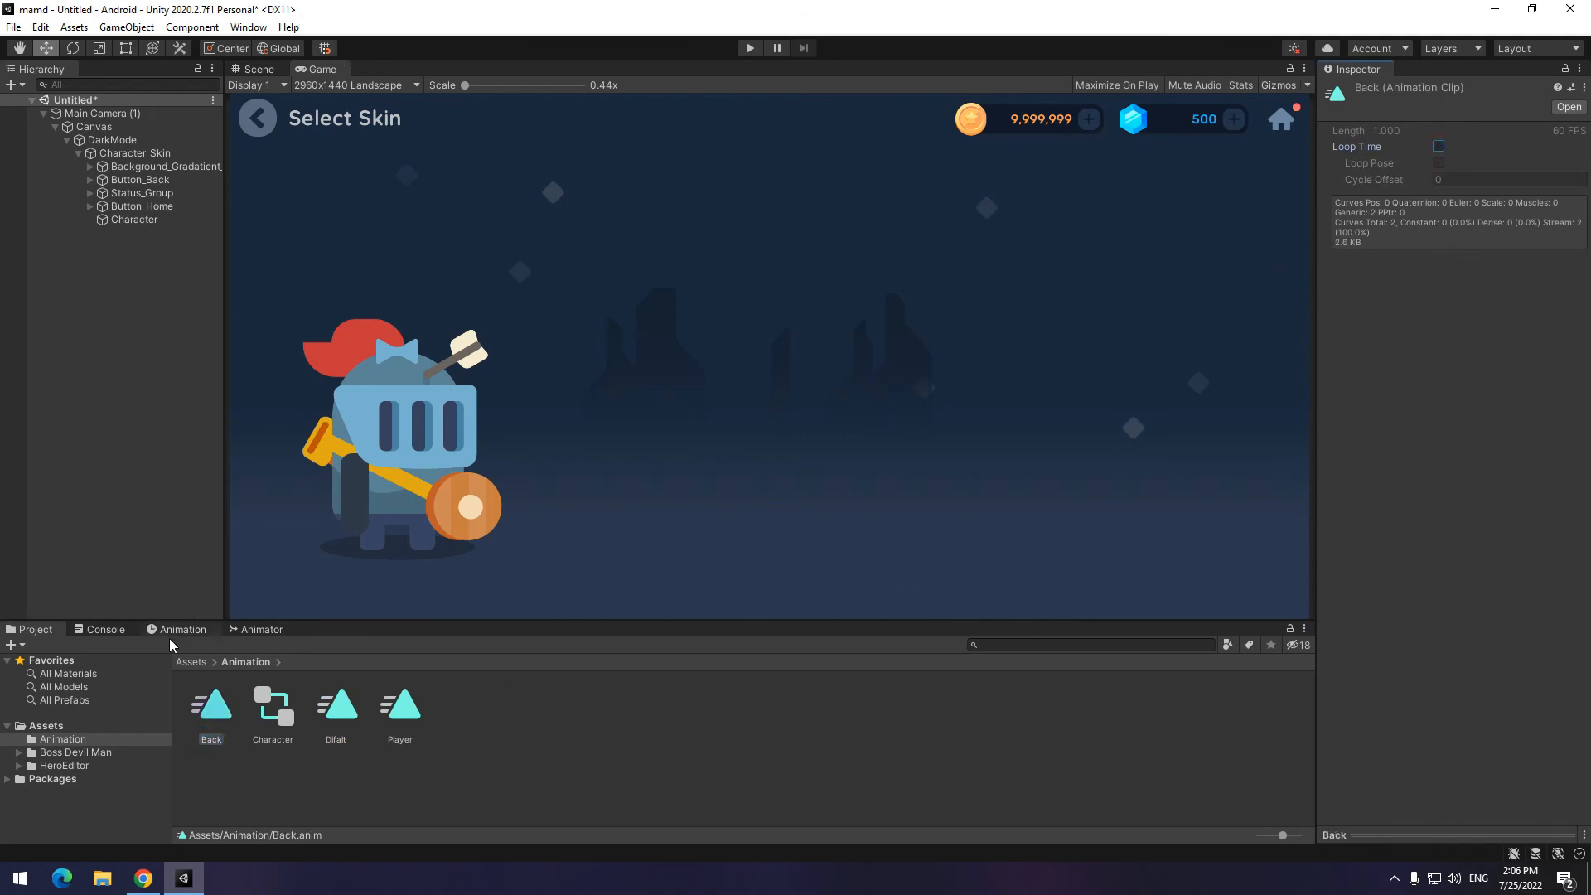
Run the scene with Do set to 1 to check the non-looping Player animation, and stop playback
left_click(260, 629)
left_click(751, 50)
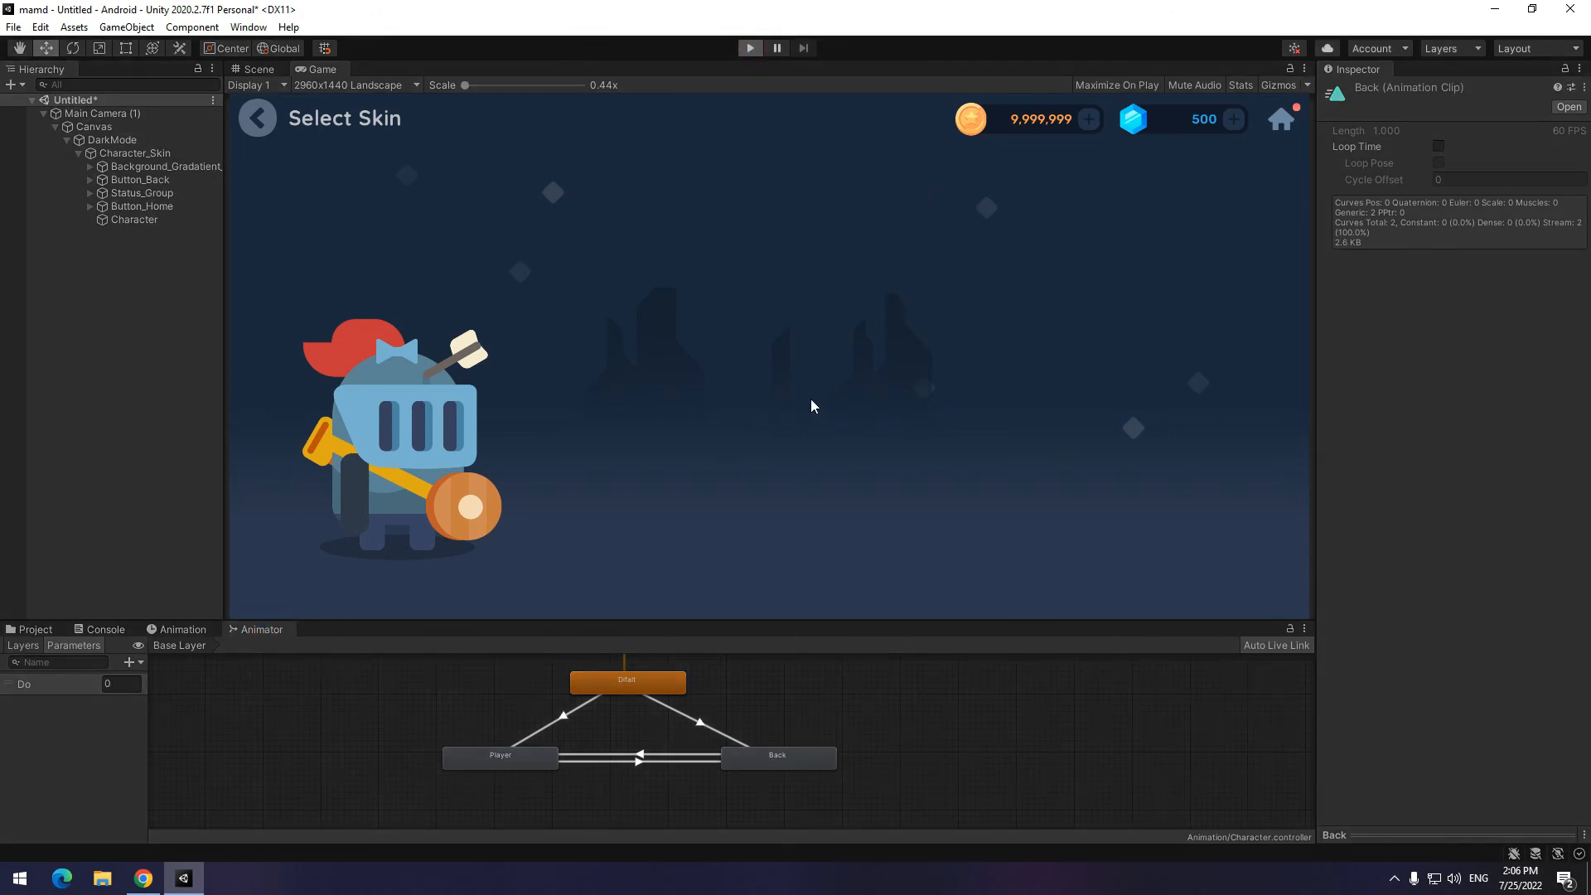
left_click(122, 684)
type("1")
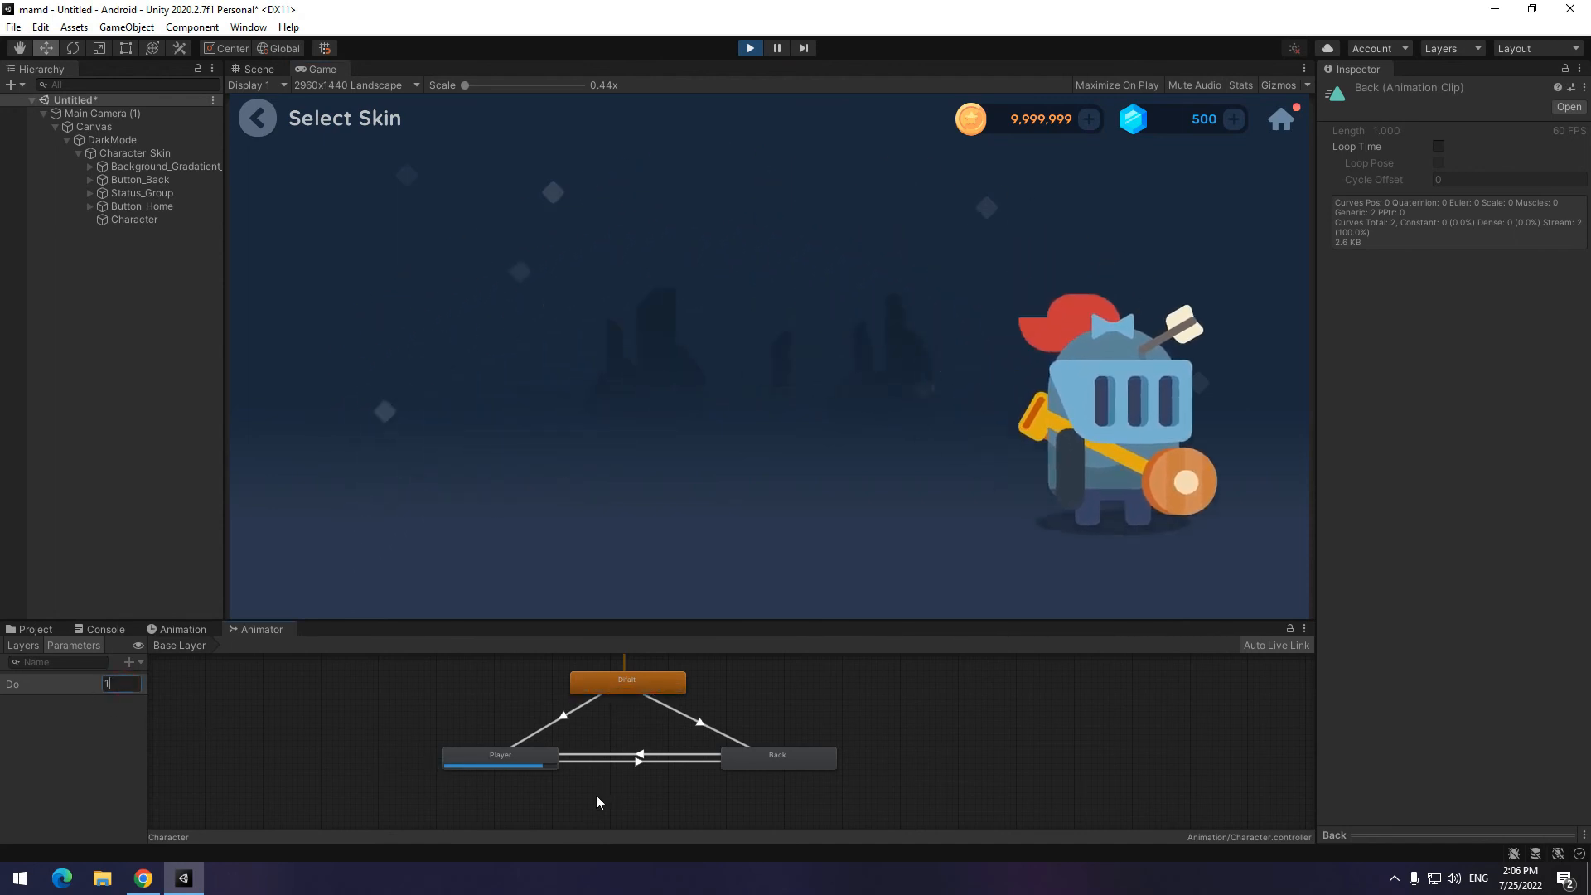
middle_click_drag(747, 712, 706, 747)
left_click(749, 49)
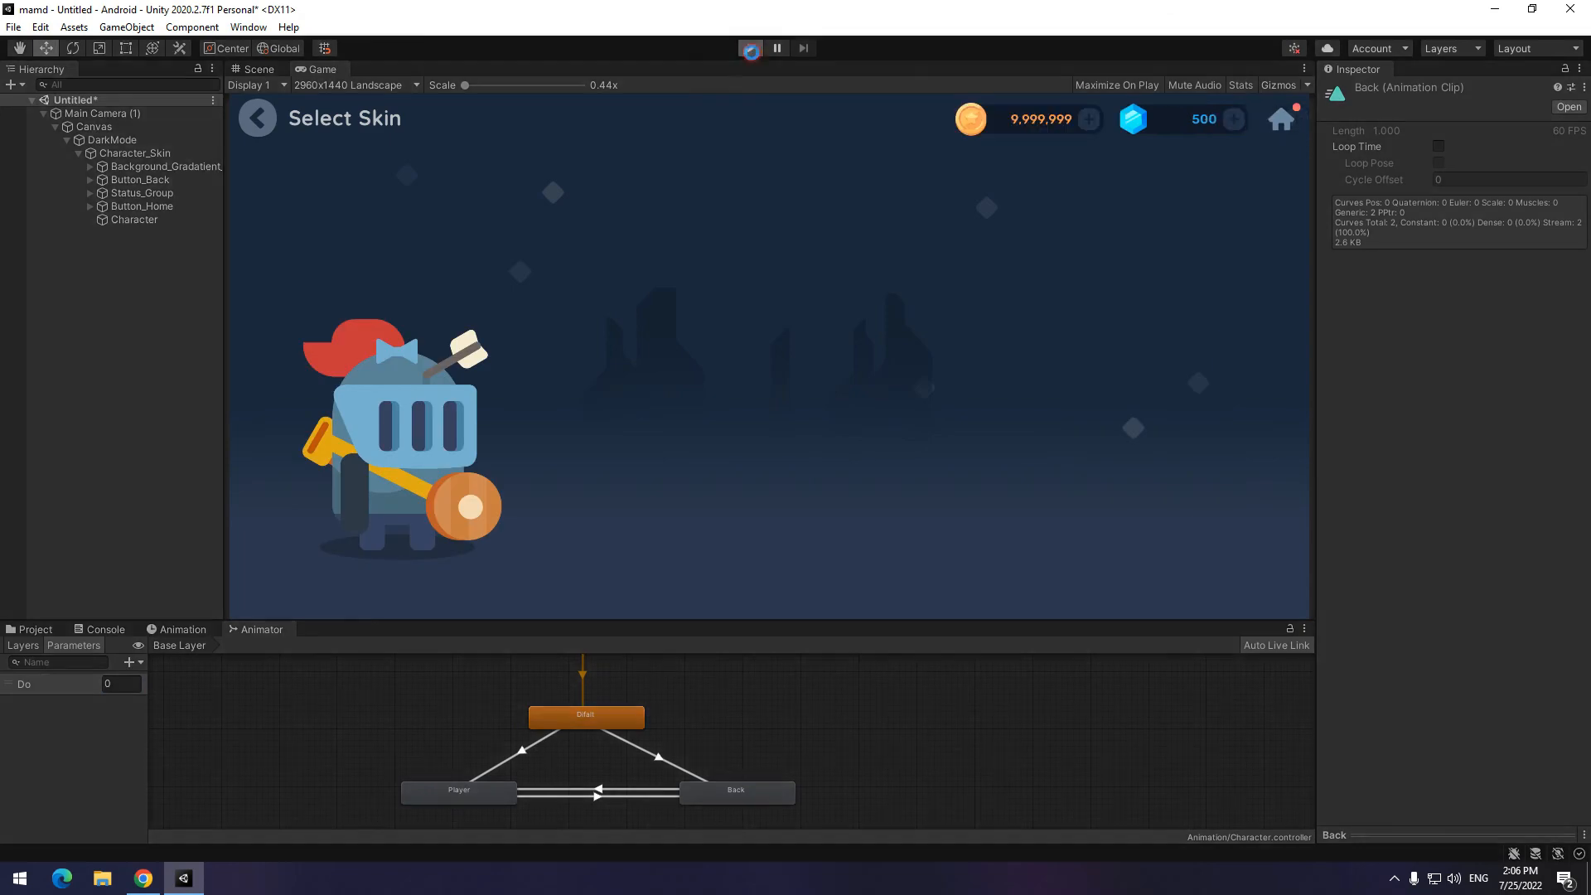